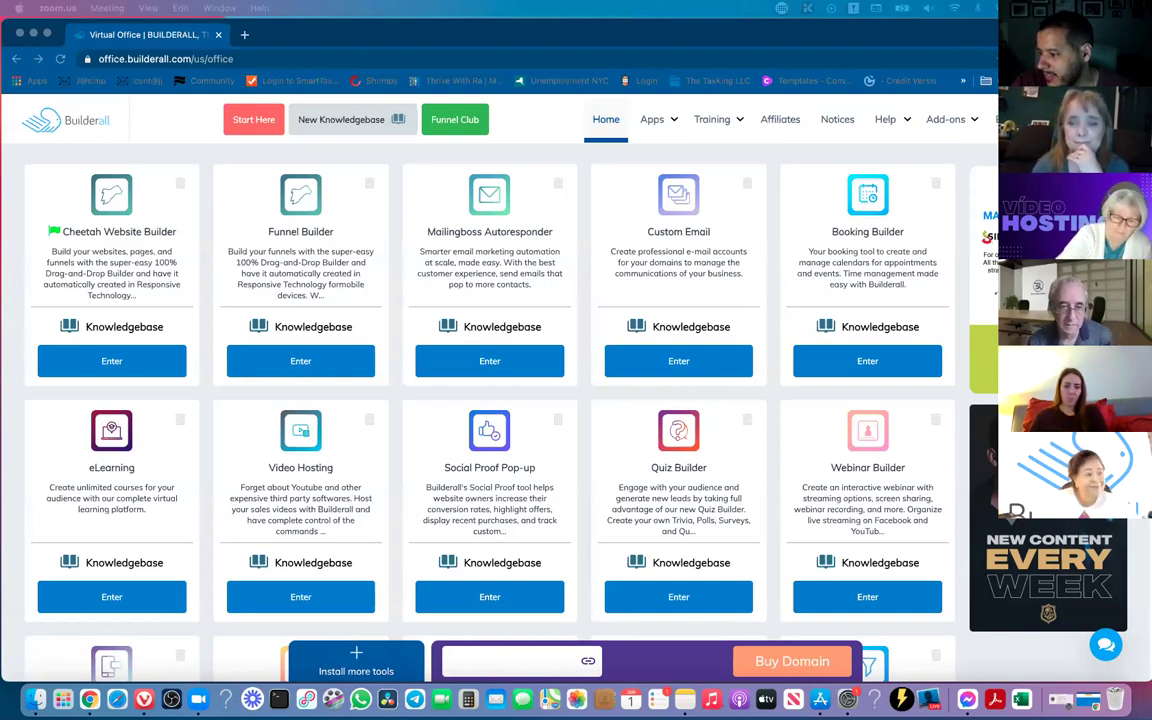
# Open the Video Hosting tool from the Builderall office's tool overview
pyautogui.click(492, 61)
pyautogui.scroll(-1, 548, 384)
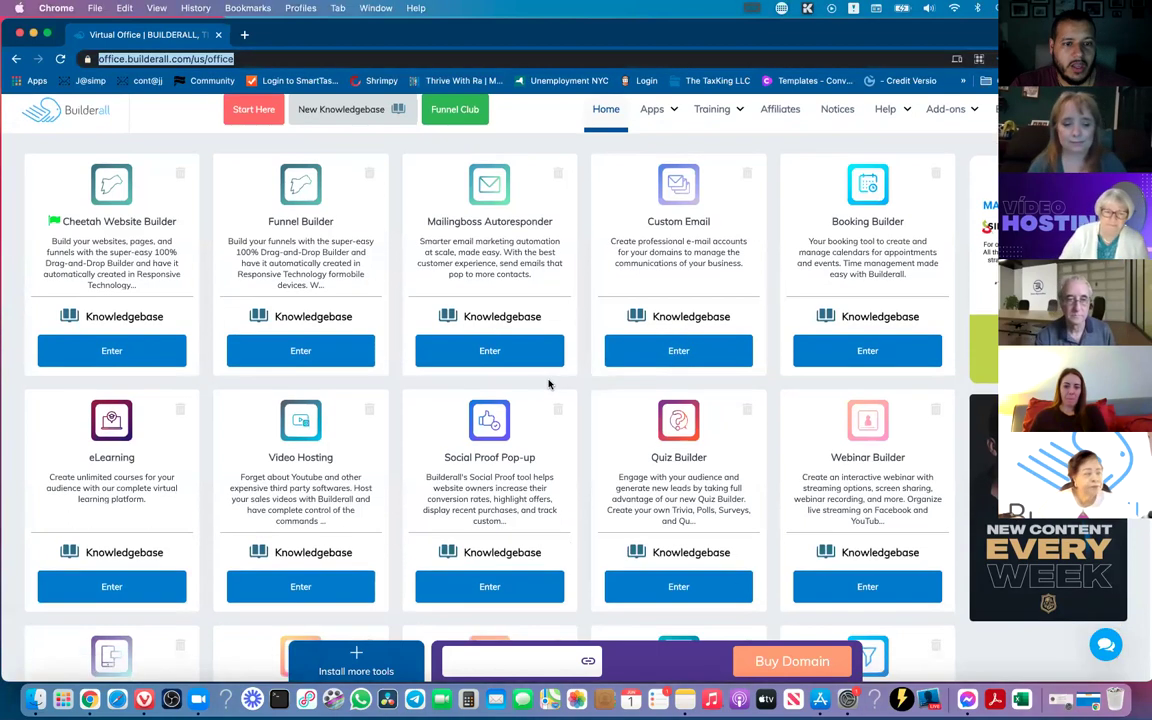
pyautogui.scroll(-3, 590, 385)
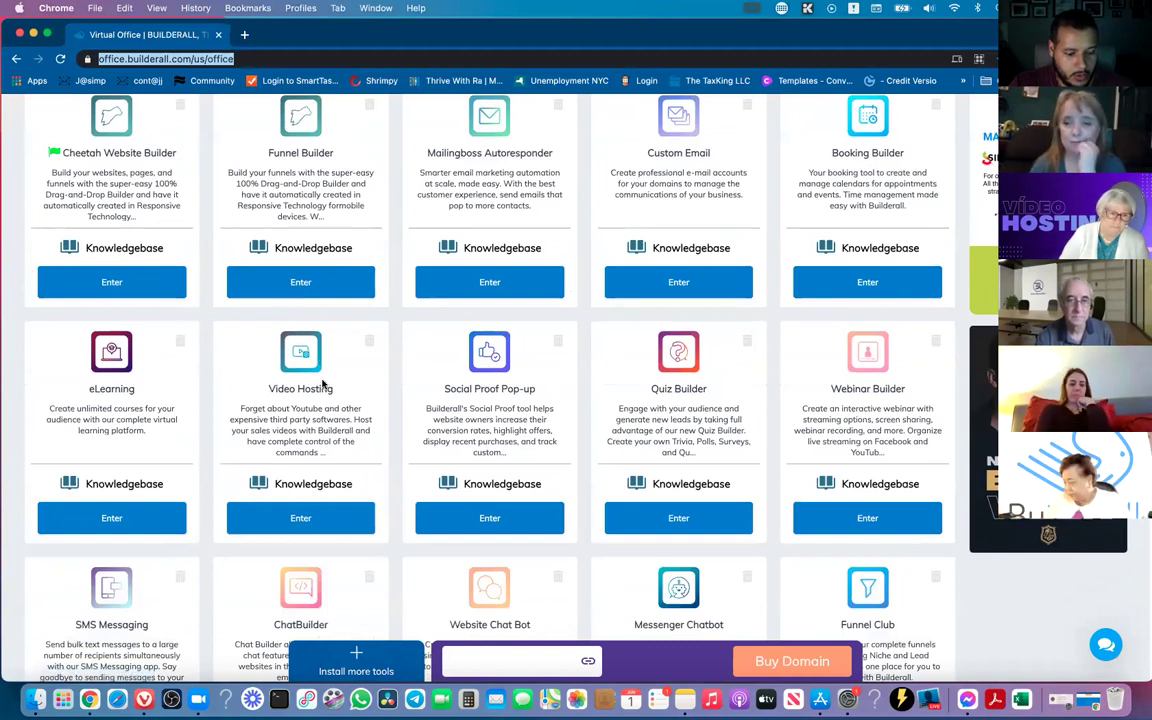
pyautogui.click(310, 520)
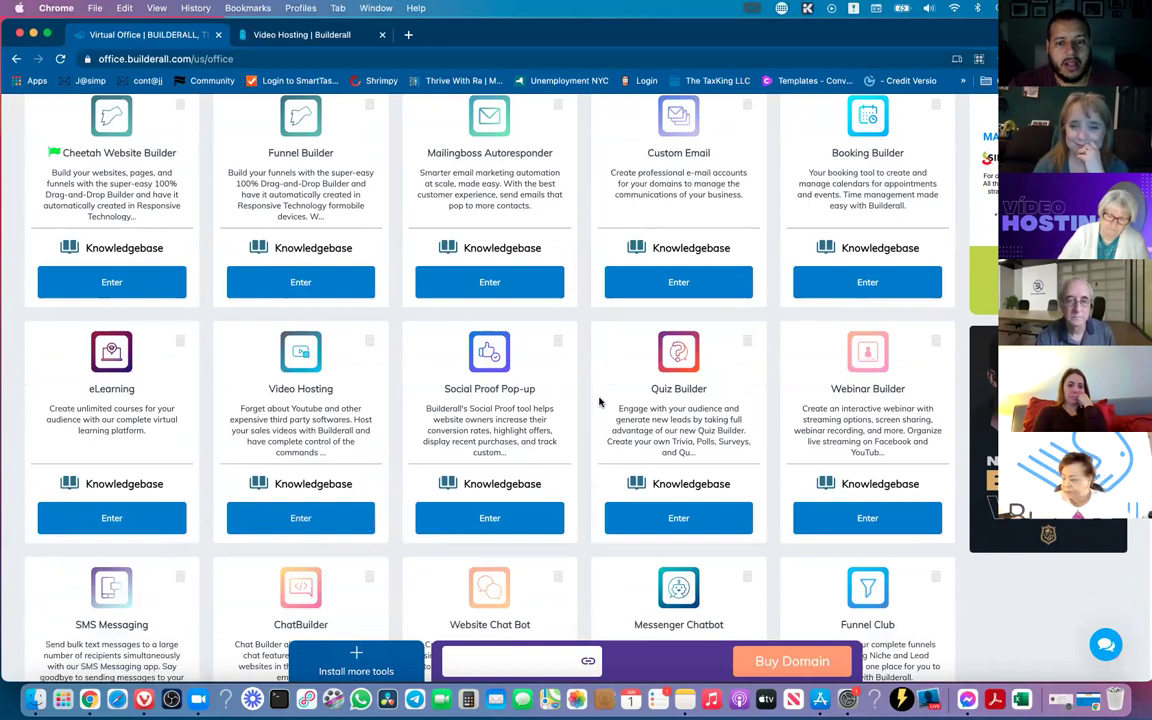
# Look through the installed tools for Video Funnel Builder and open the page for installing more tools
pyautogui.scroll(-5, 601, 399)
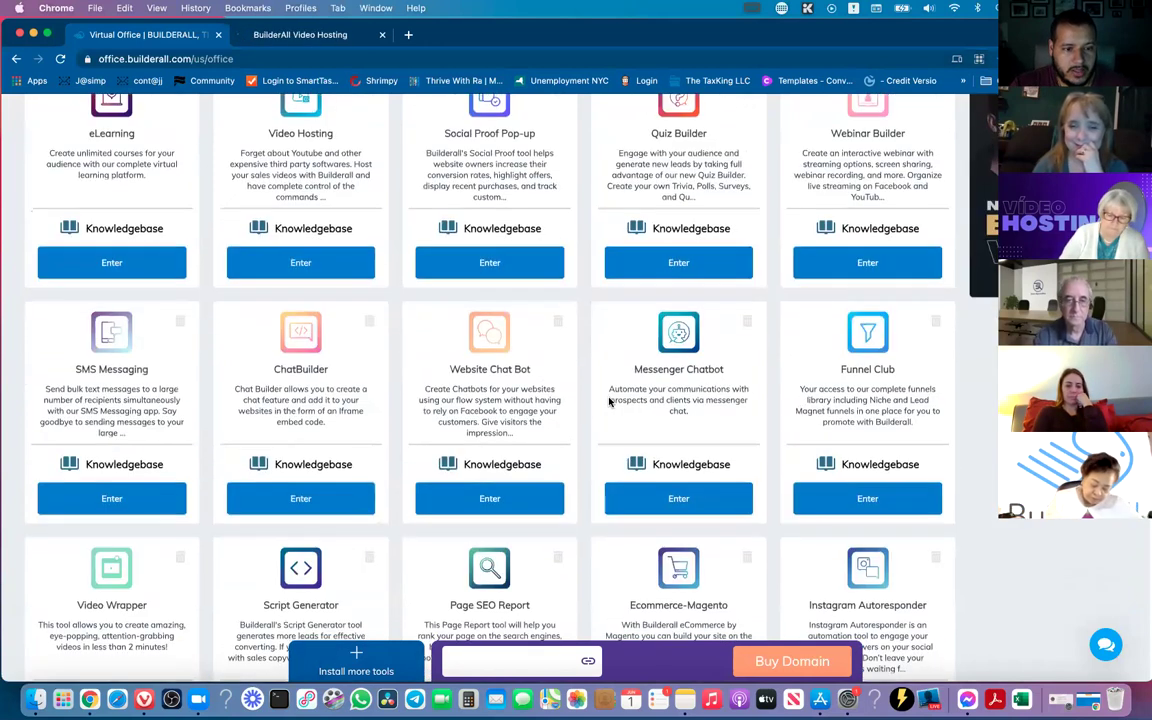
pyautogui.scroll(-10, 609, 401)
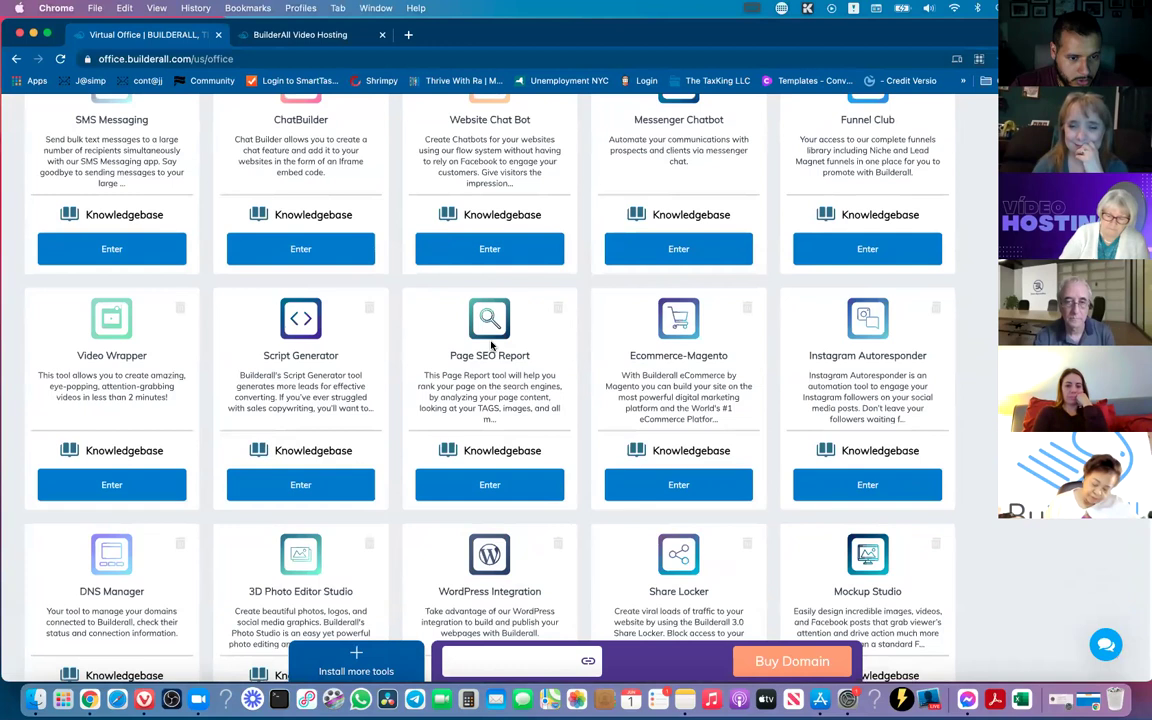
pyautogui.scroll(-7, 561, 342)
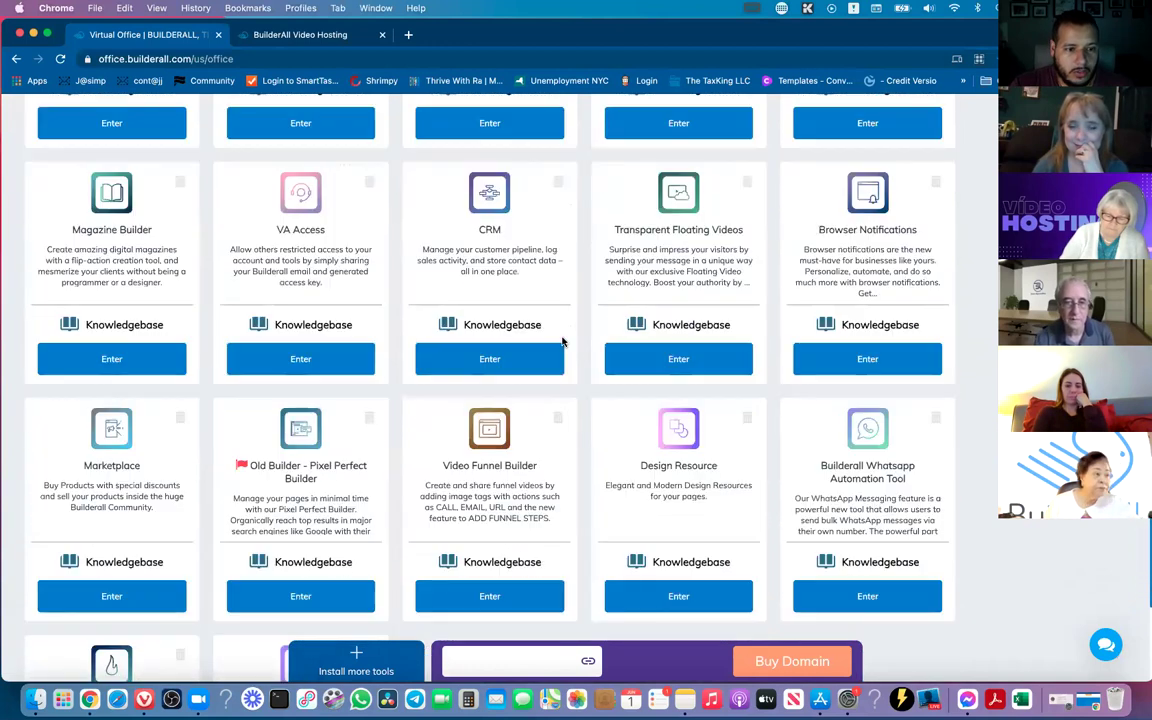
pyautogui.scroll(-2, 562, 342)
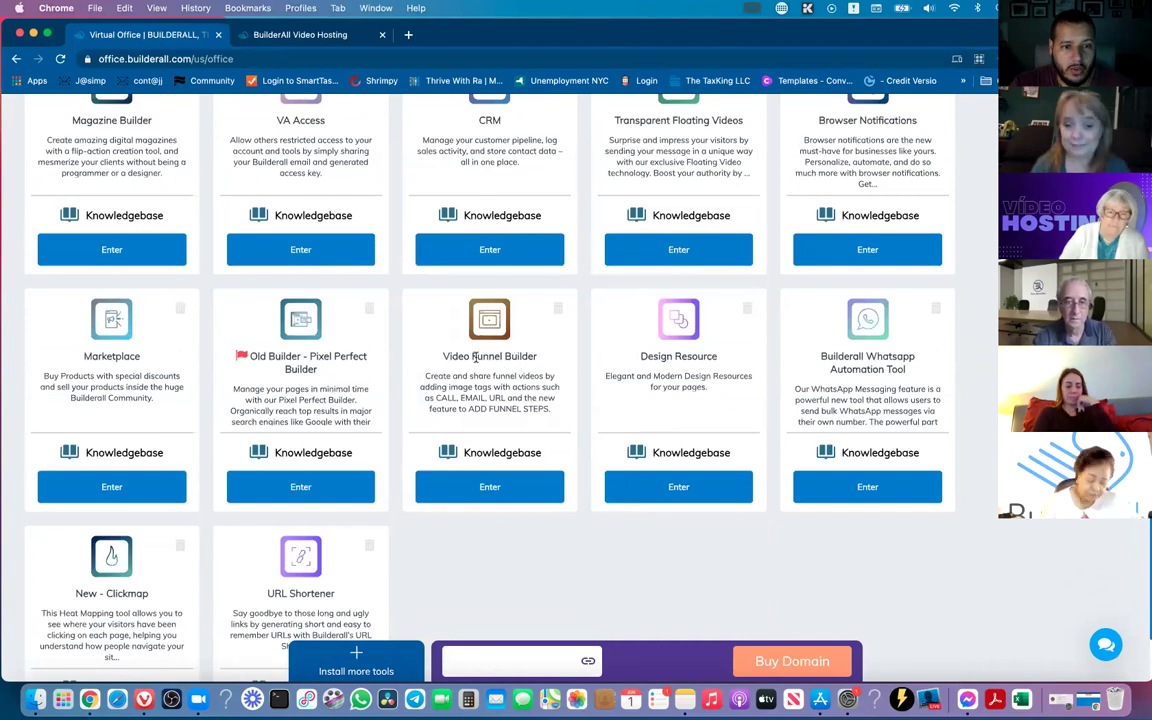
pyautogui.click(355, 660)
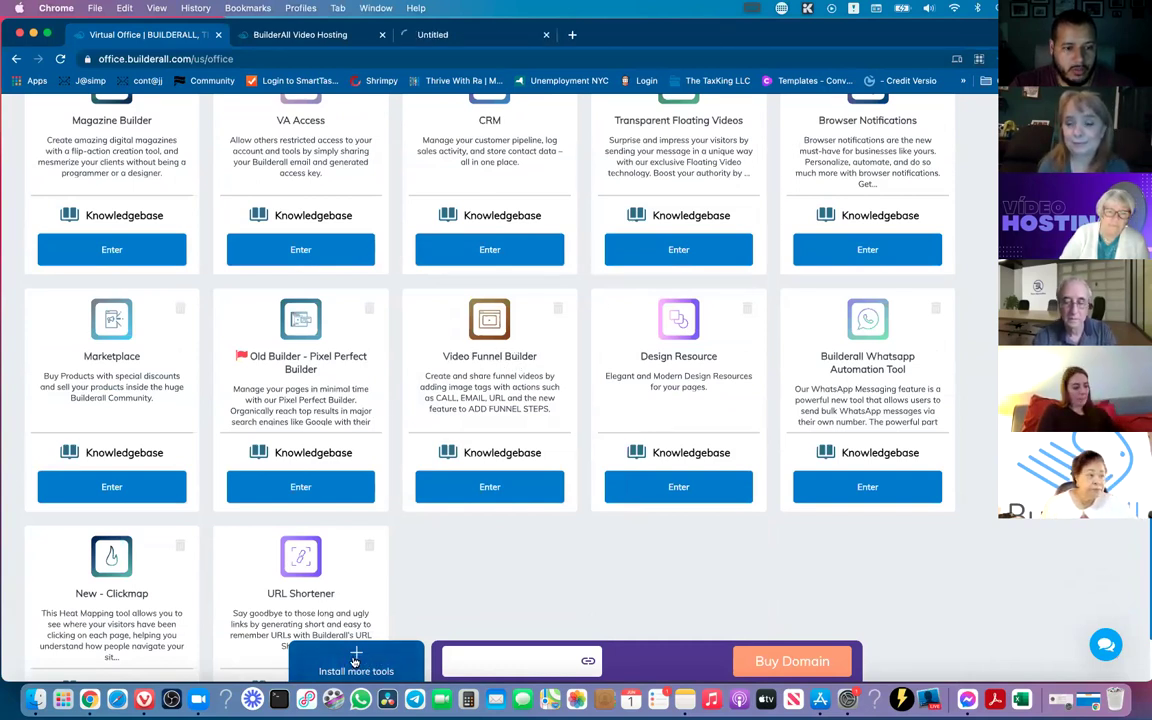
pyautogui.click(454, 37)
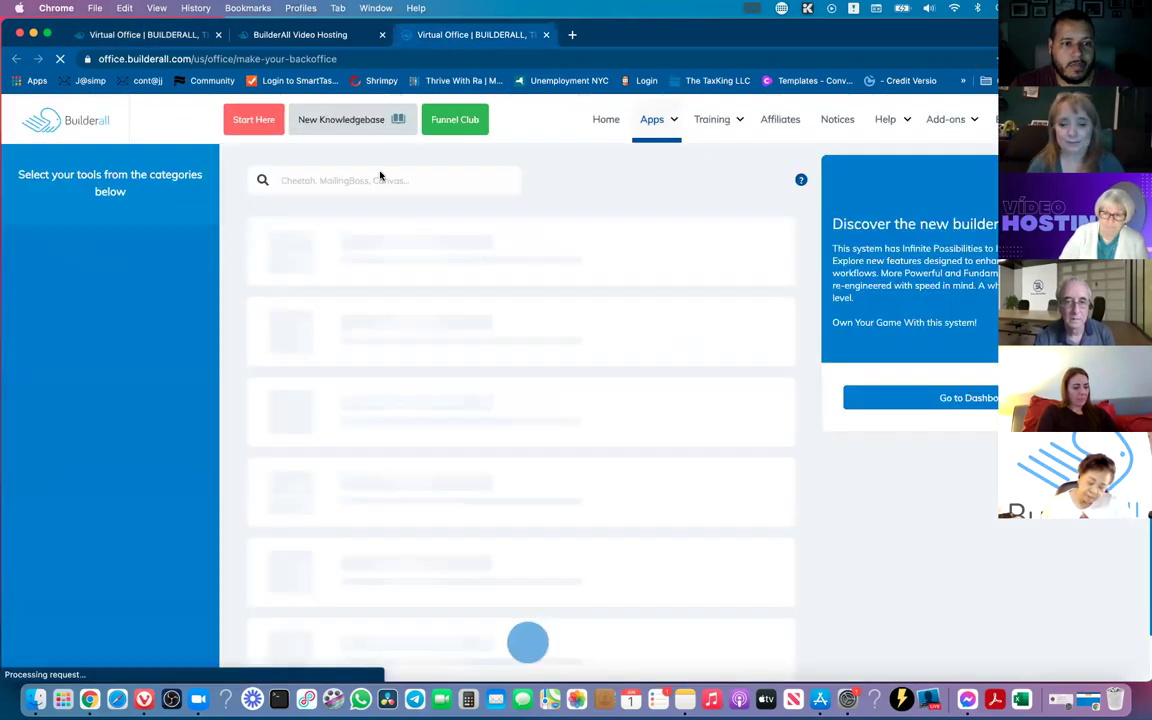
# Search the tool catalogue for "Video funn" and launch the Video Funnel Builder
pyautogui.click(385, 179)
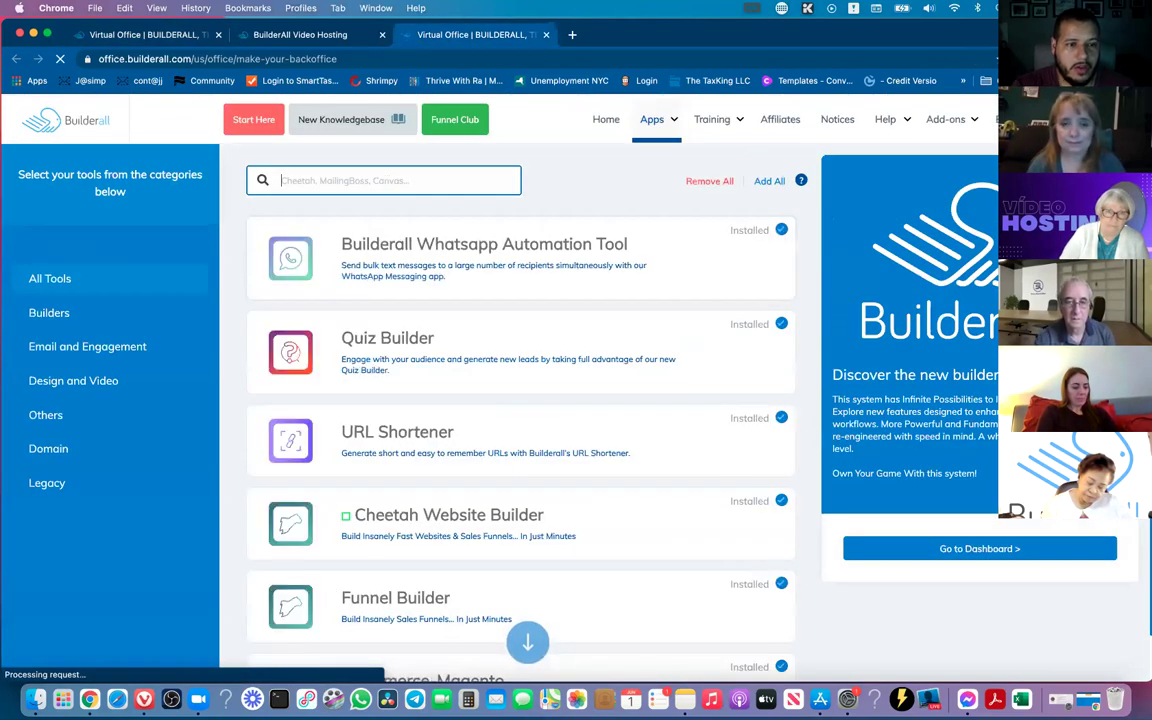
pyautogui.write('Video funn')
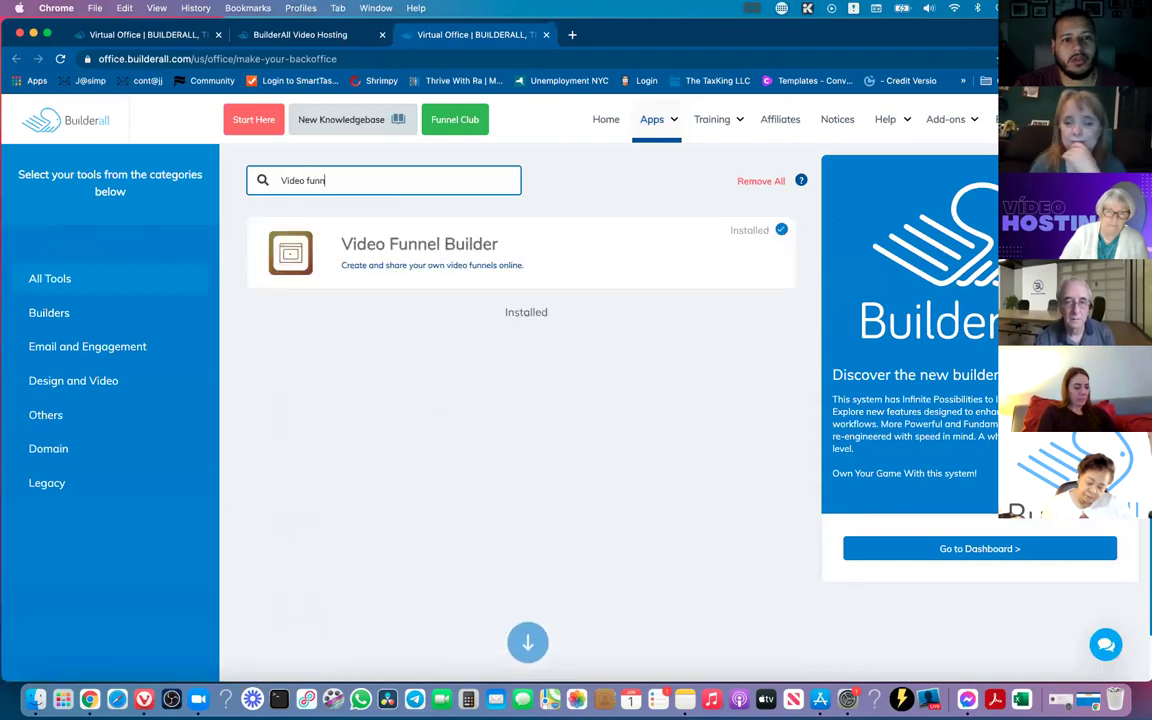
pyautogui.click(696, 245)
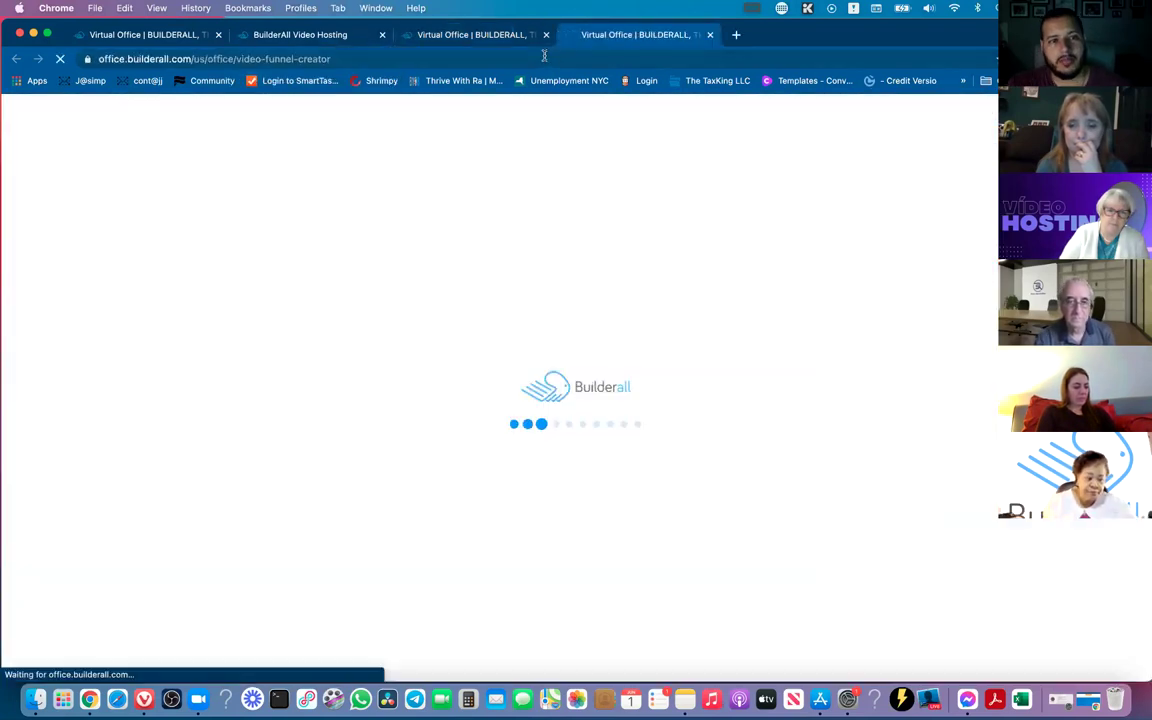
pyautogui.click(489, 38)
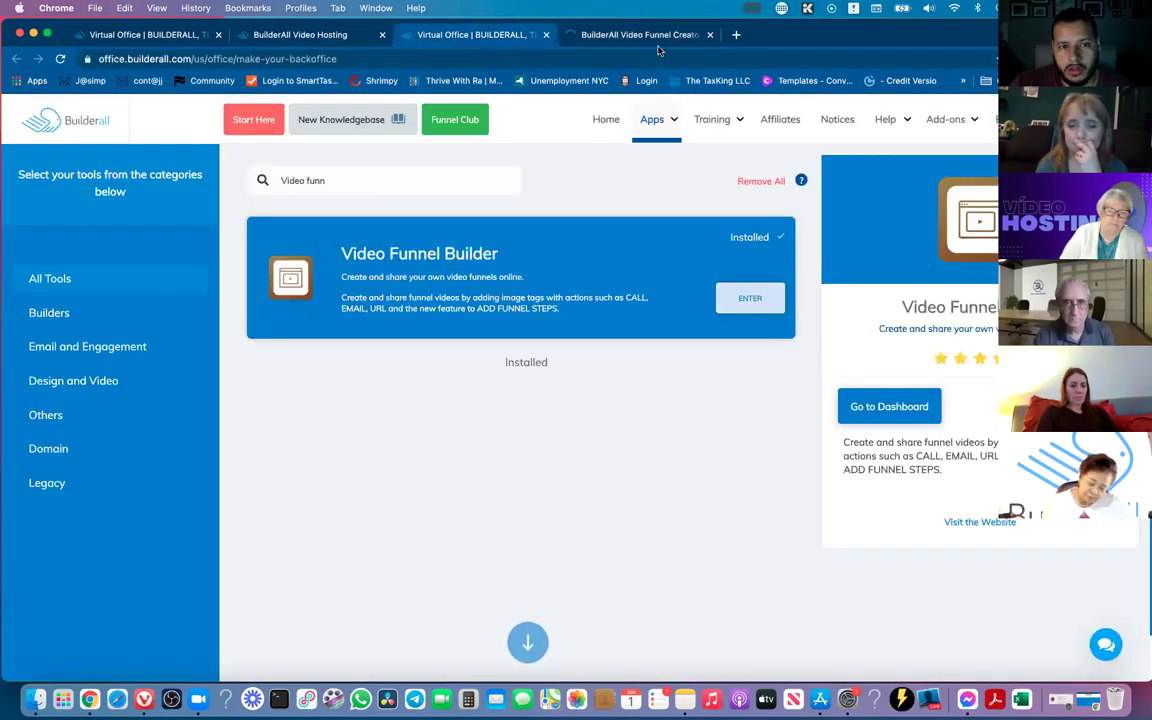
# Switch to Video Hosting and find the "Make a choice" video in the media library
pyautogui.click(316, 38)
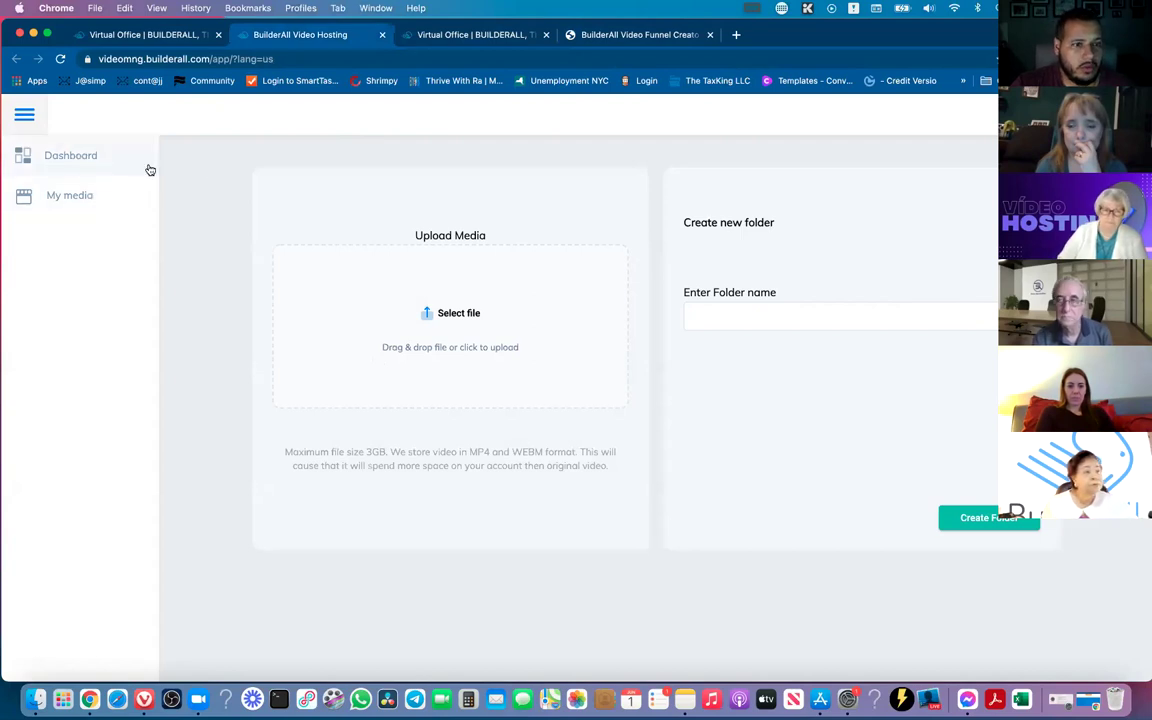
pyautogui.click(22, 197)
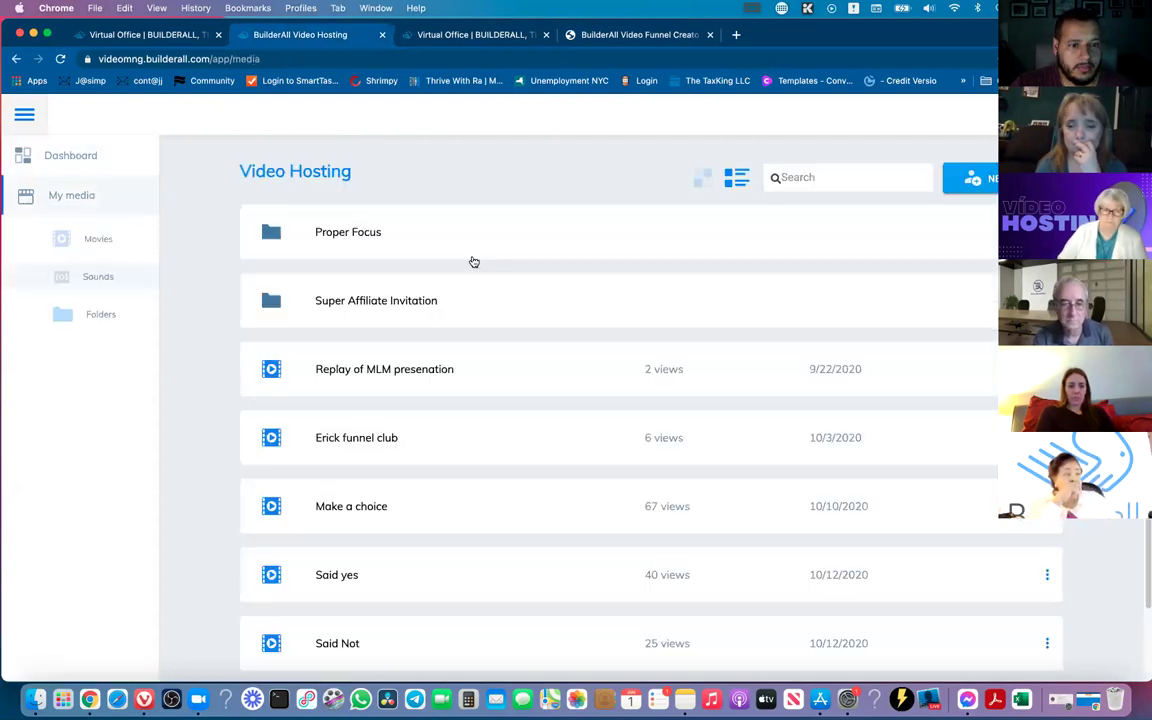
pyautogui.scroll(-2, 218, 430)
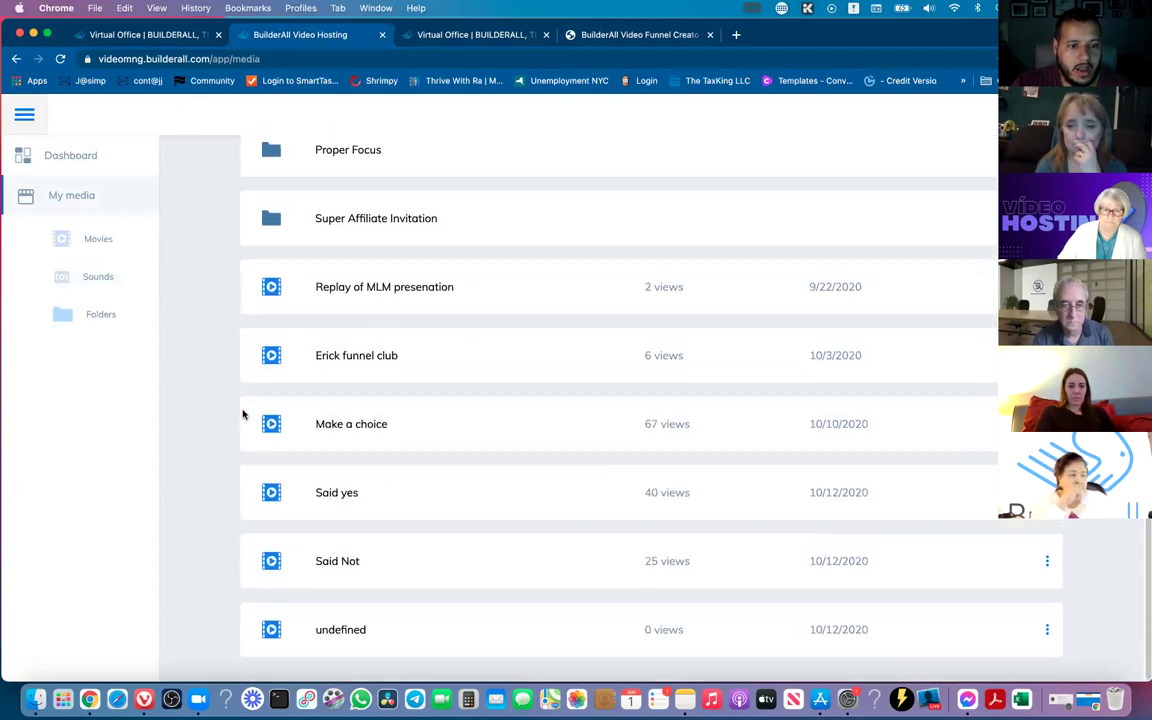
pyautogui.moveTo(326, 424); pyautogui.dragTo(450, 421)
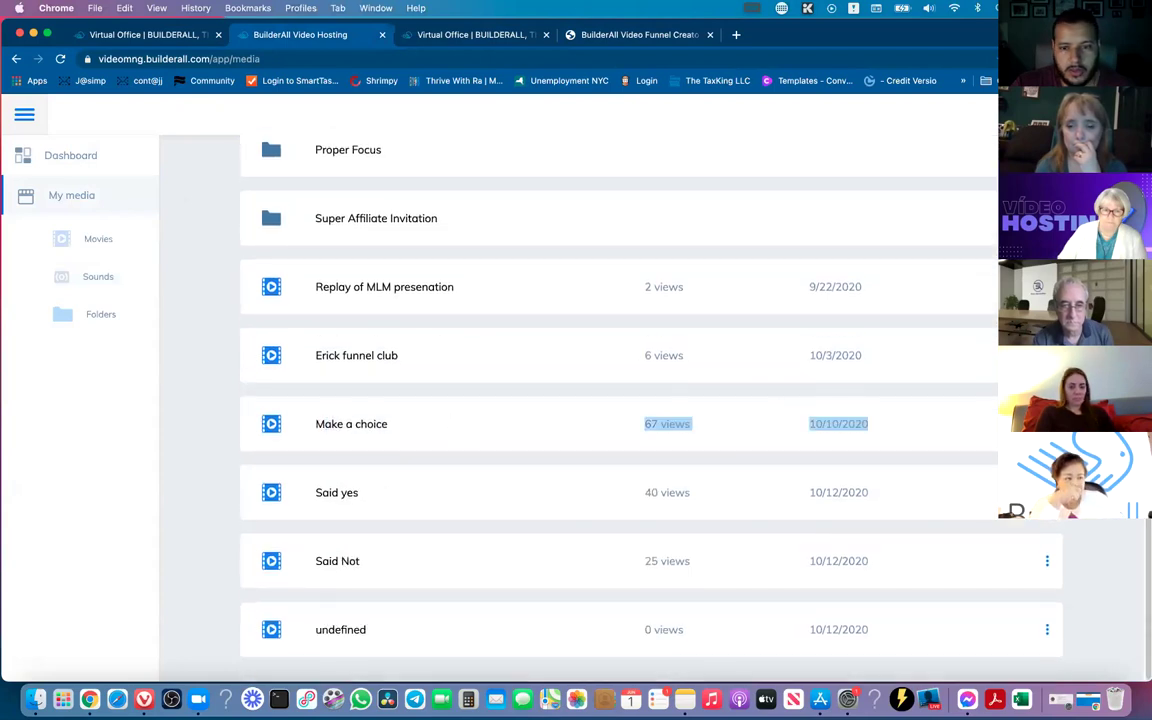
# Disable Show controls in the embed settings of the "Make a choice" video and copy its embed link
pyautogui.click(1047, 424)
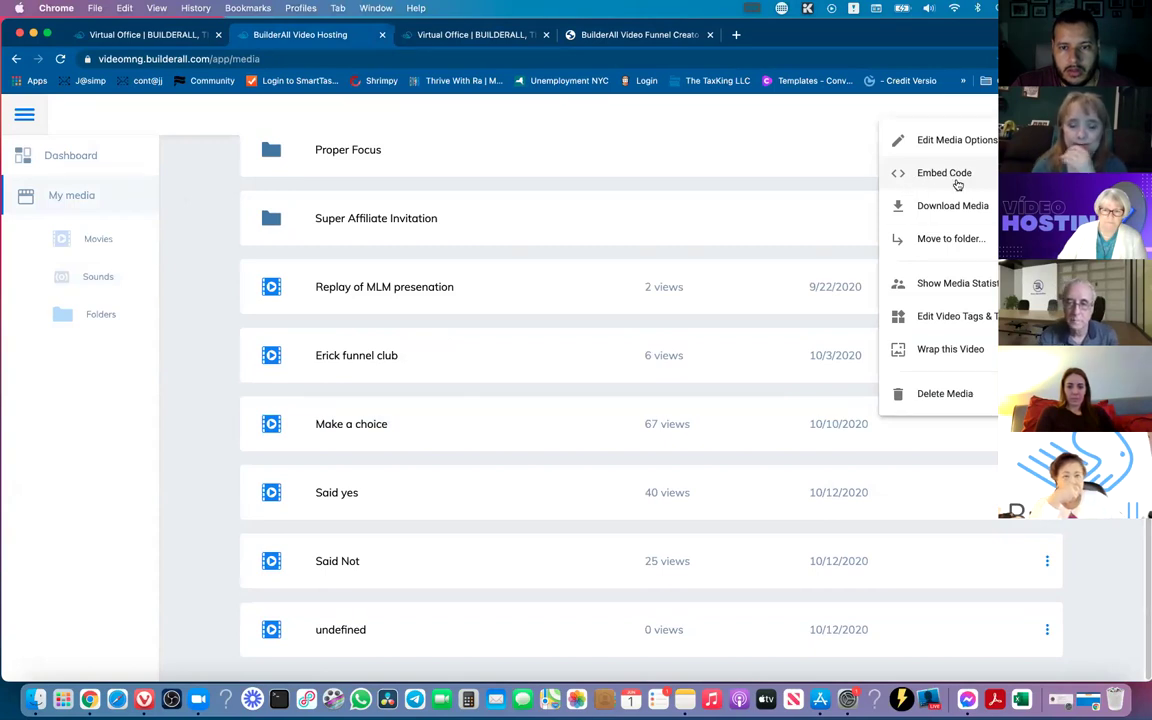
pyautogui.click(932, 176)
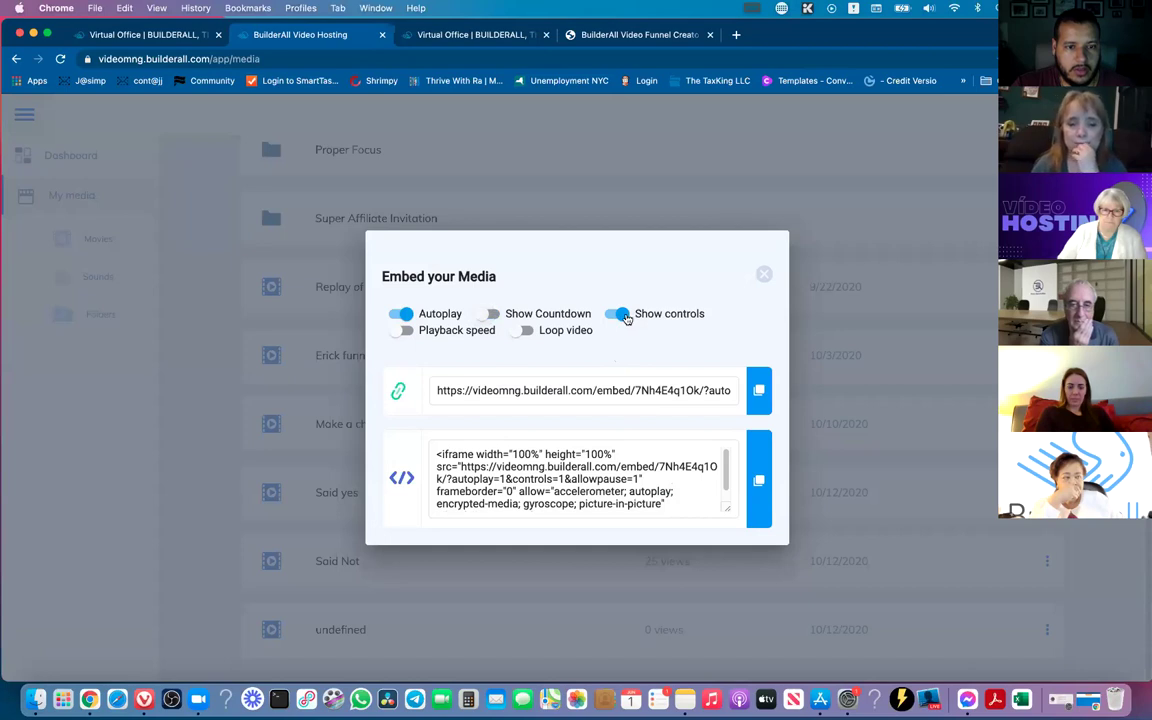
pyautogui.click(620, 314)
pyautogui.click(759, 393)
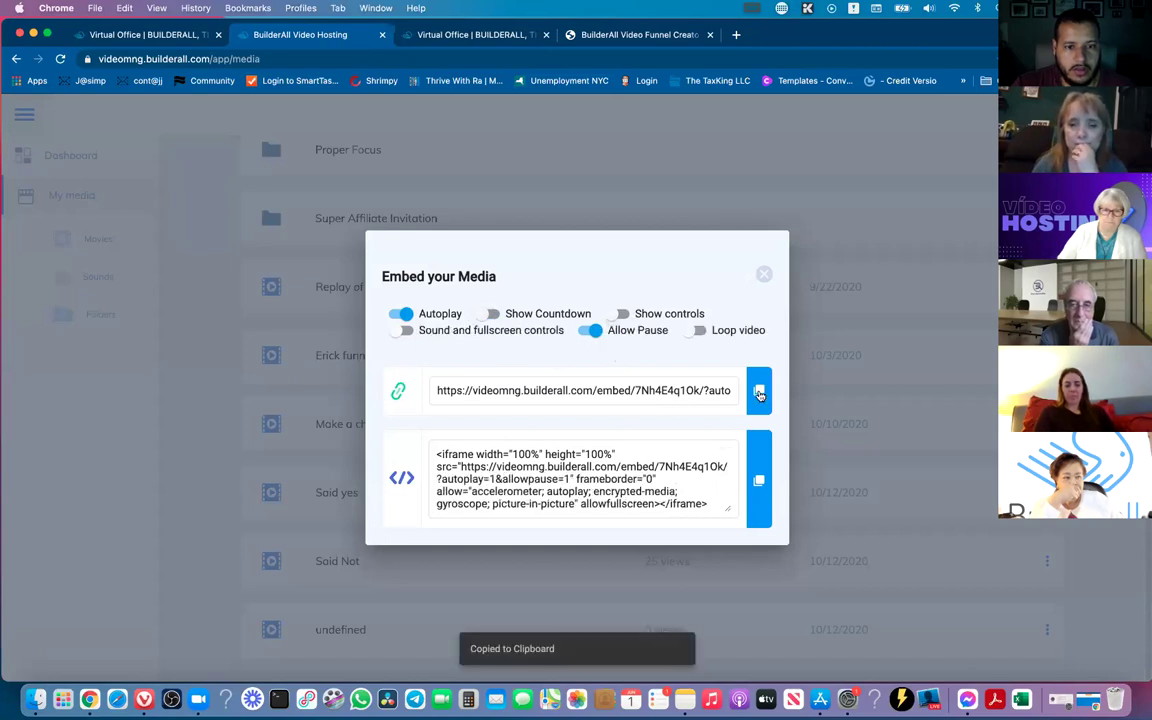
pyautogui.click(764, 274)
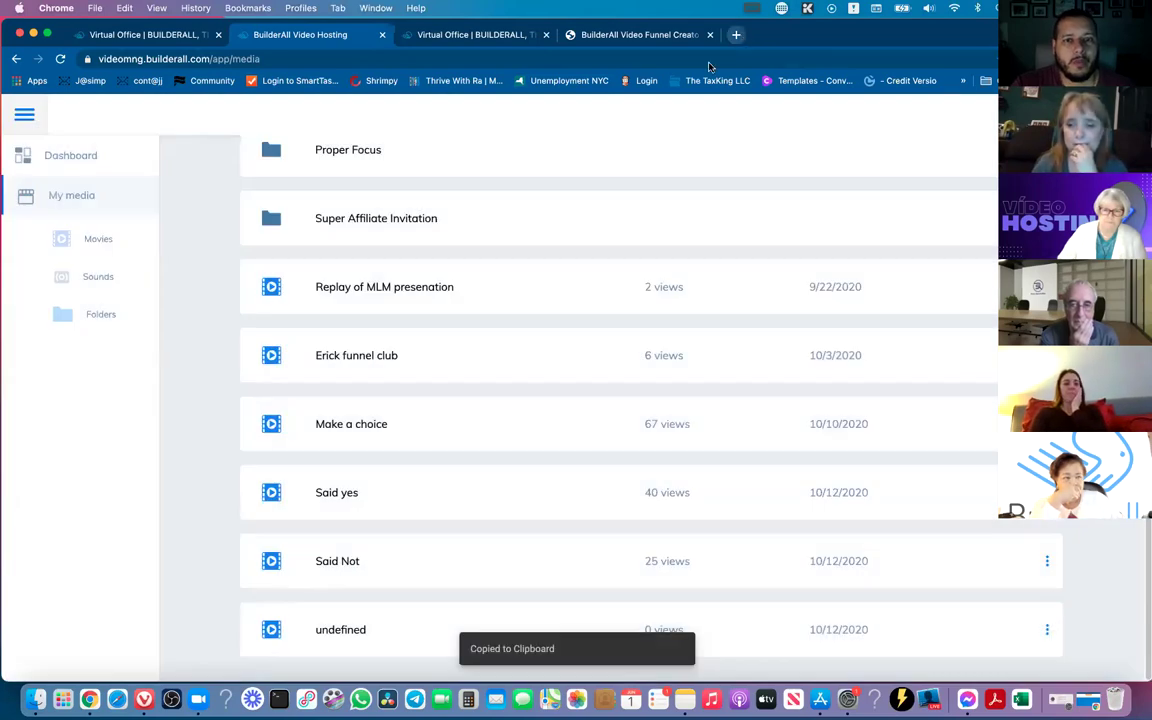
# Load the copied embed link of the "Make a choice" video in a new browser tab
pyautogui.click(736, 34)
pyautogui.click(657, 60)
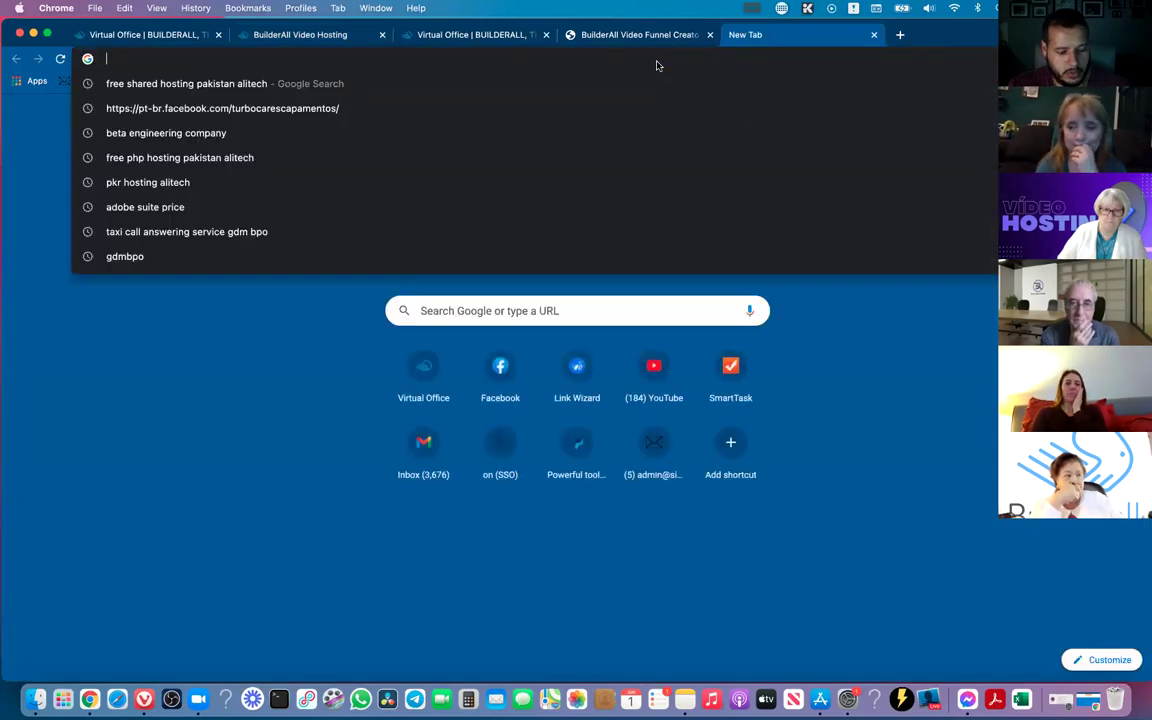
pyautogui.press('super+v')
pyautogui.click(720, 497)
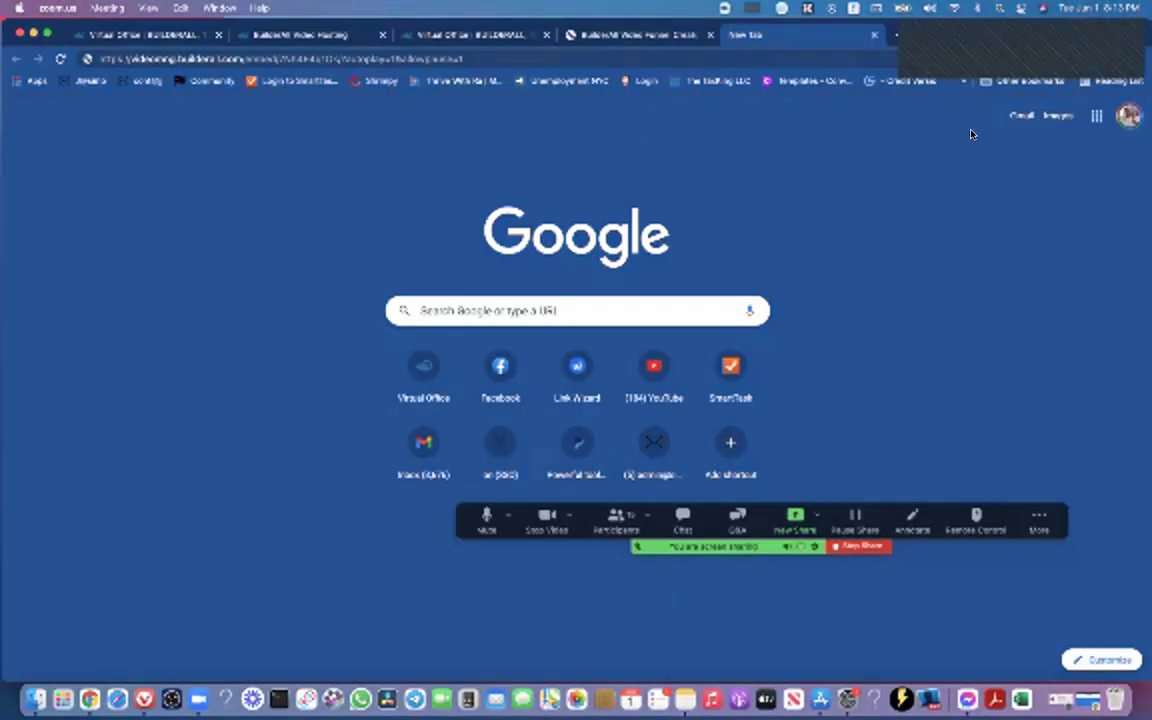
pyautogui.click(669, 57)
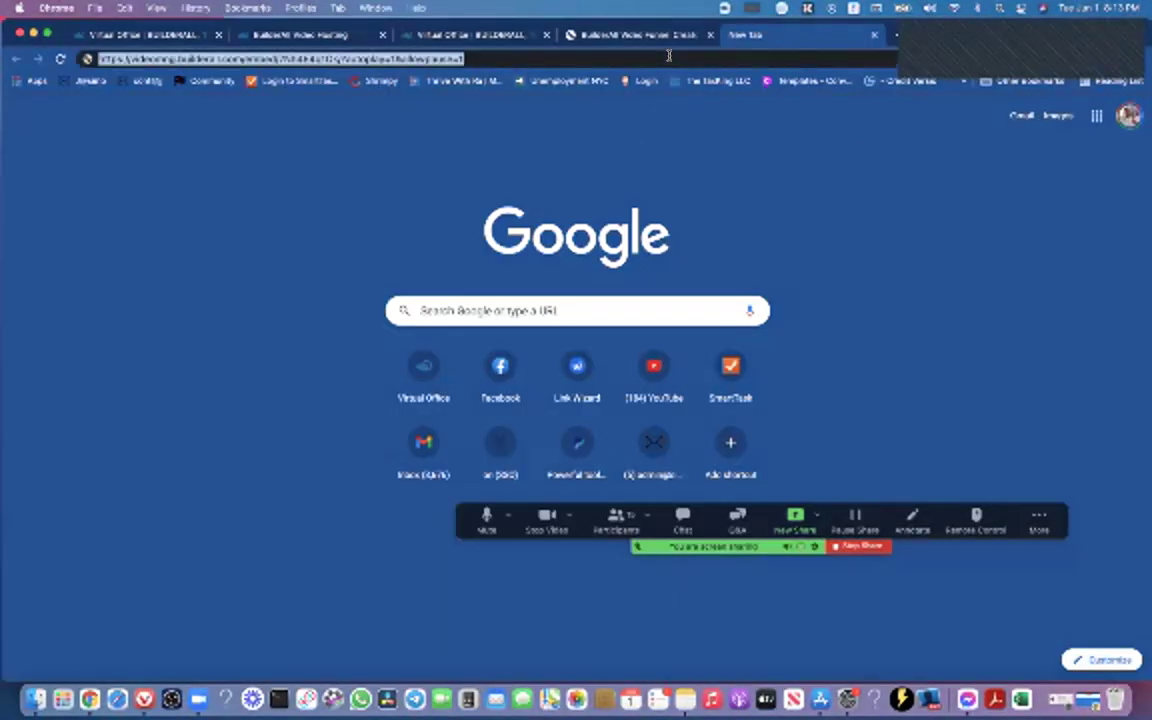
pyautogui.press('Return')
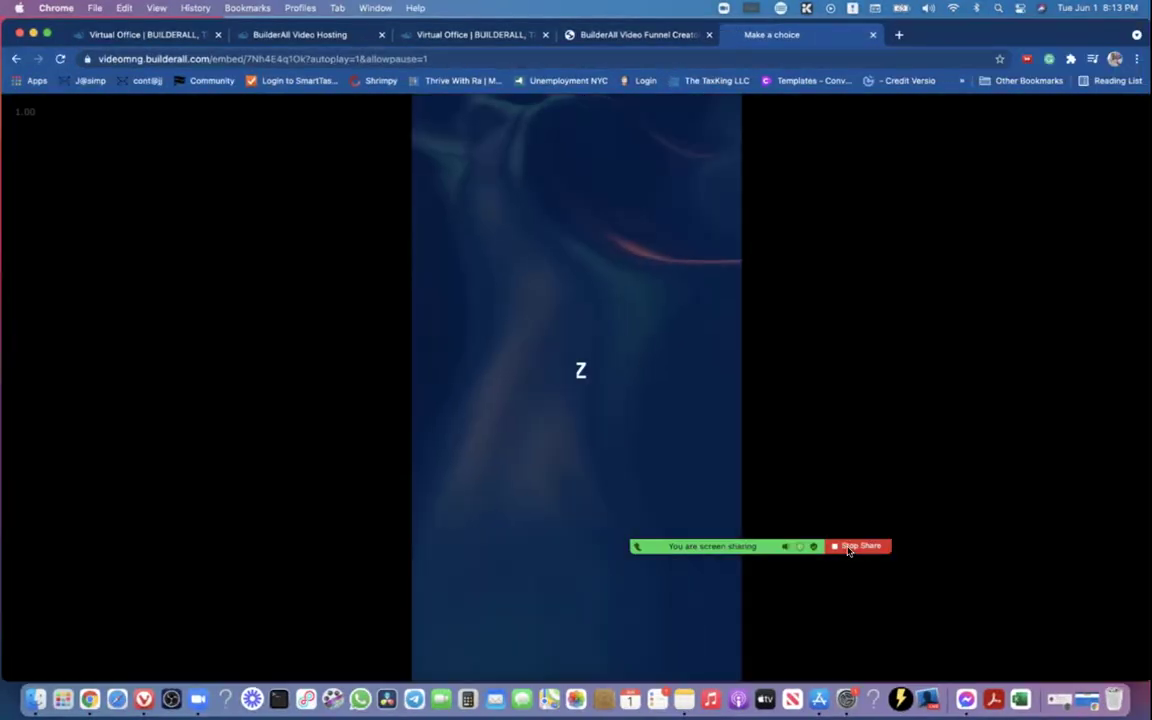
# Play the "Make a choice" video and pause it where the calendar and money choices are shown
pyautogui.click(580, 375)
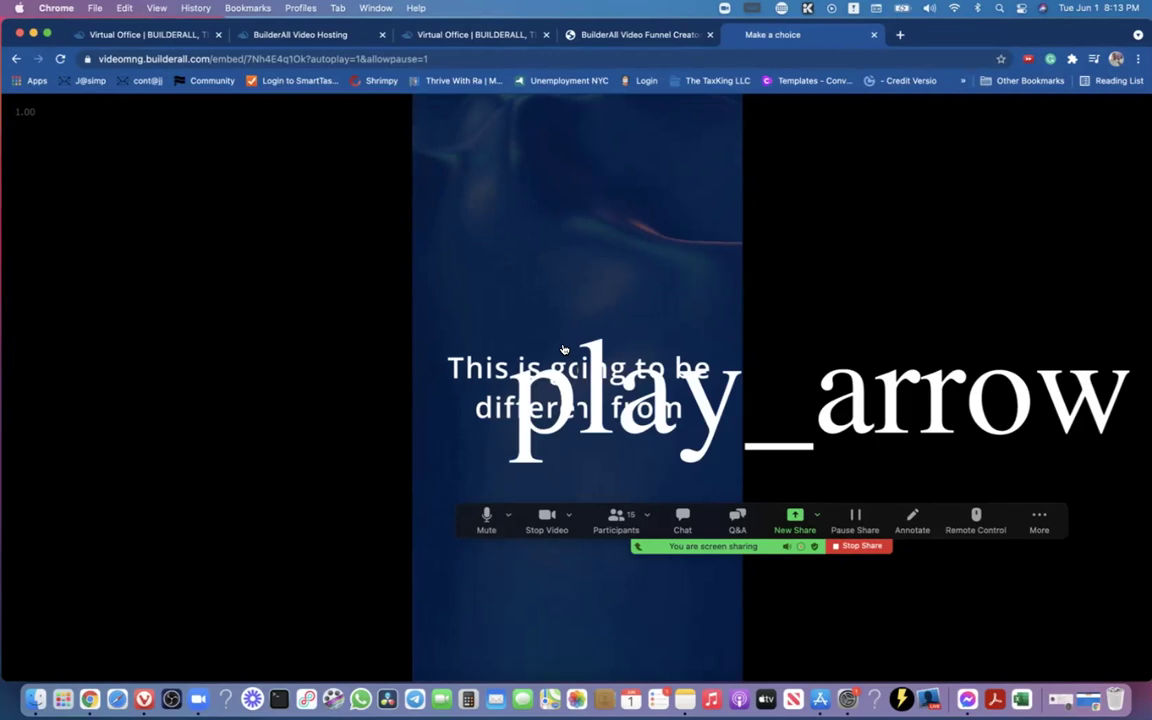
pyautogui.click(929, 8)
pyautogui.click(840, 253)
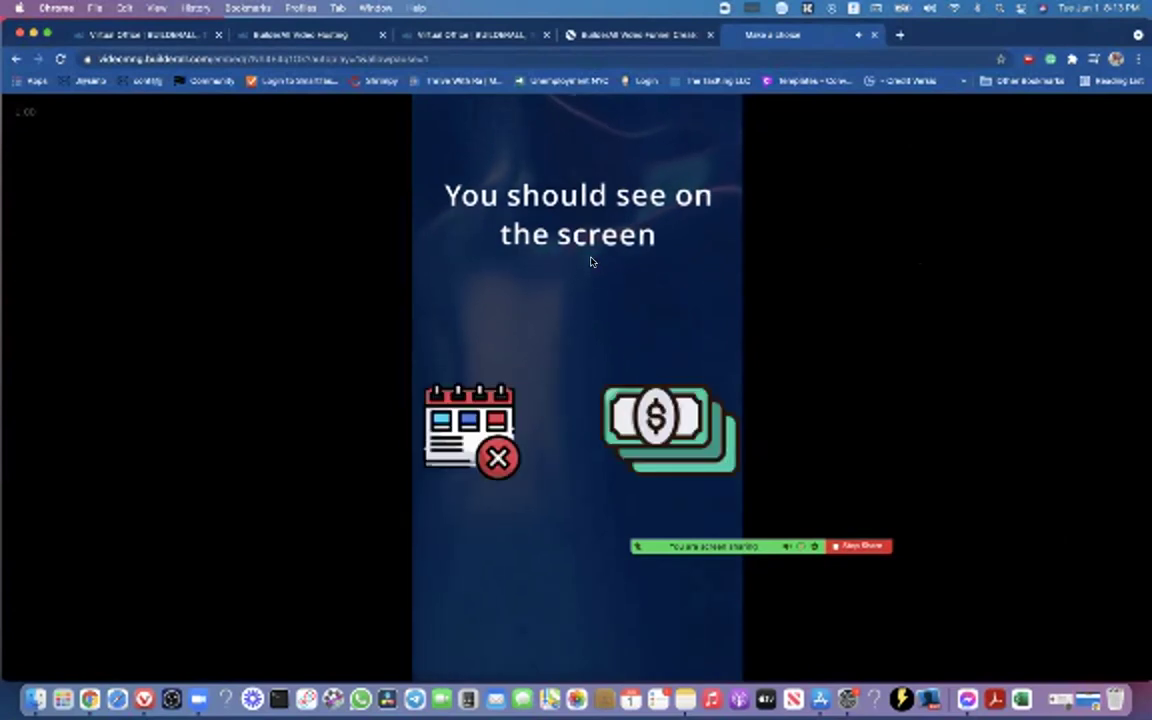
pyautogui.click(586, 201)
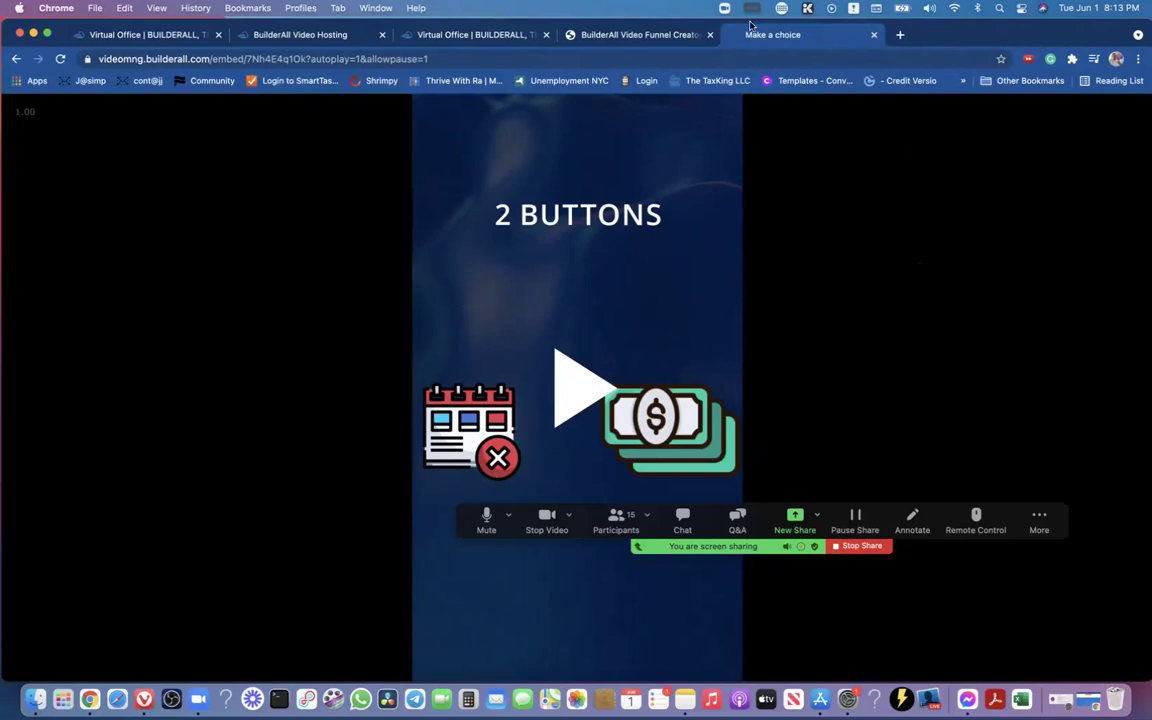
pyautogui.click(695, 59)
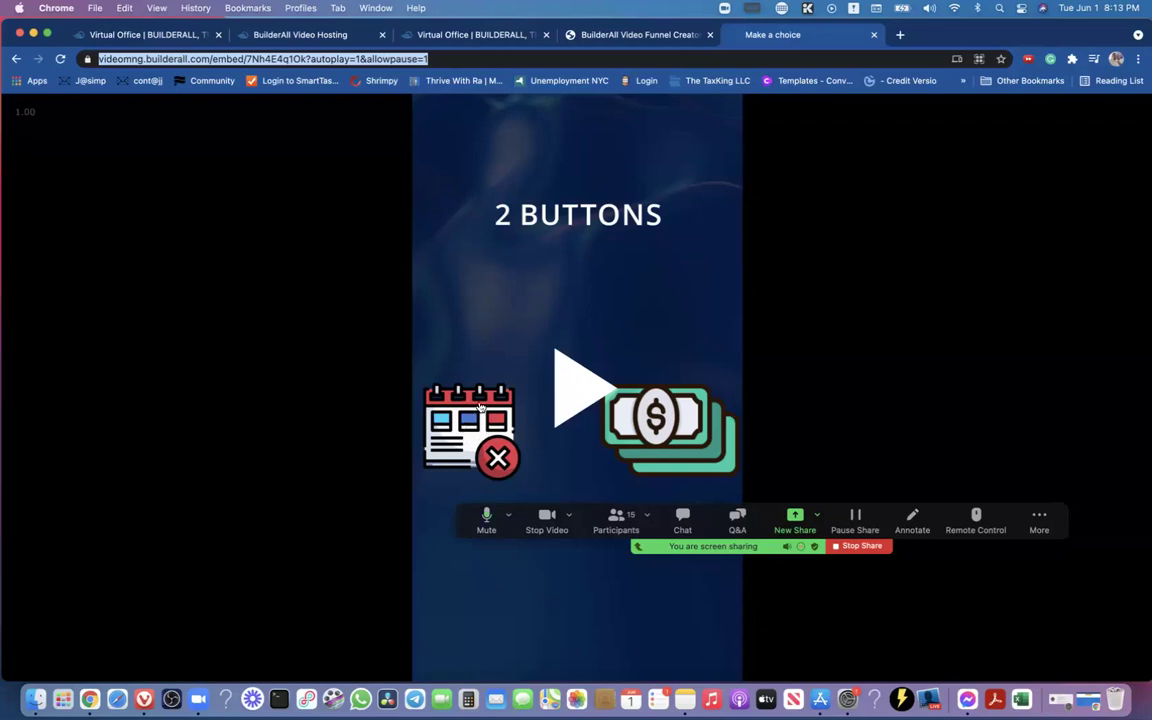
# Follow the money choice to the "Said yes" video and skip ahead to the Get Started Now button at 0:09
pyautogui.click(676, 414)
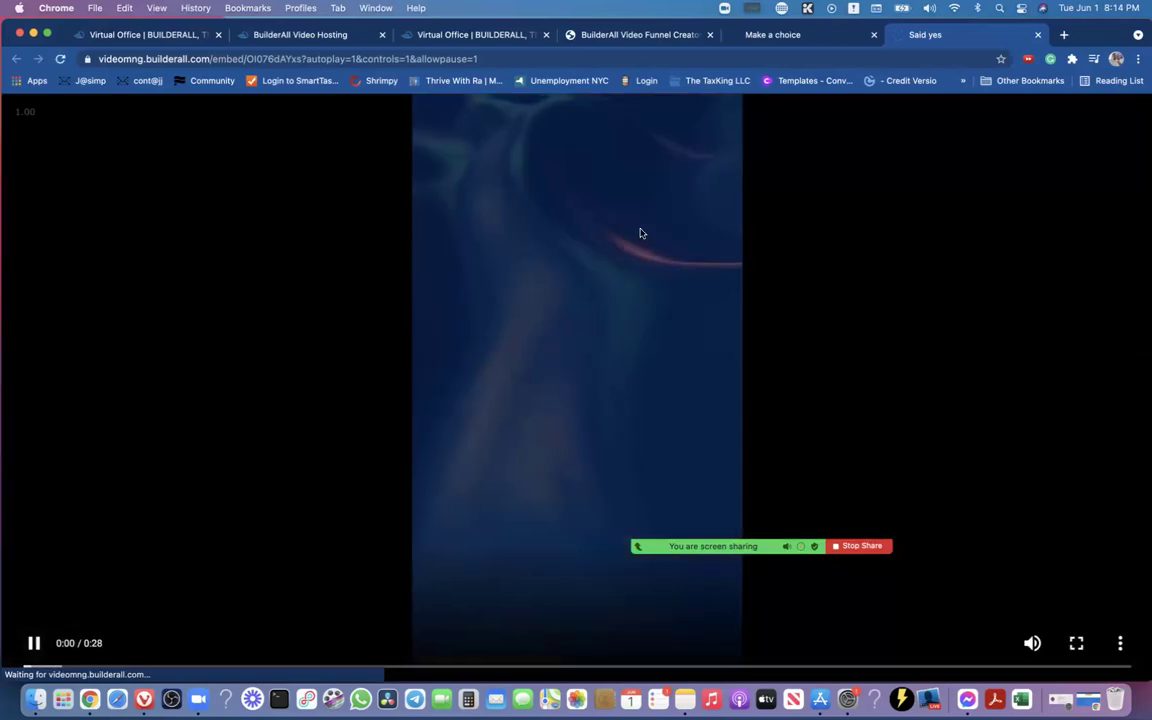
pyautogui.click(555, 352)
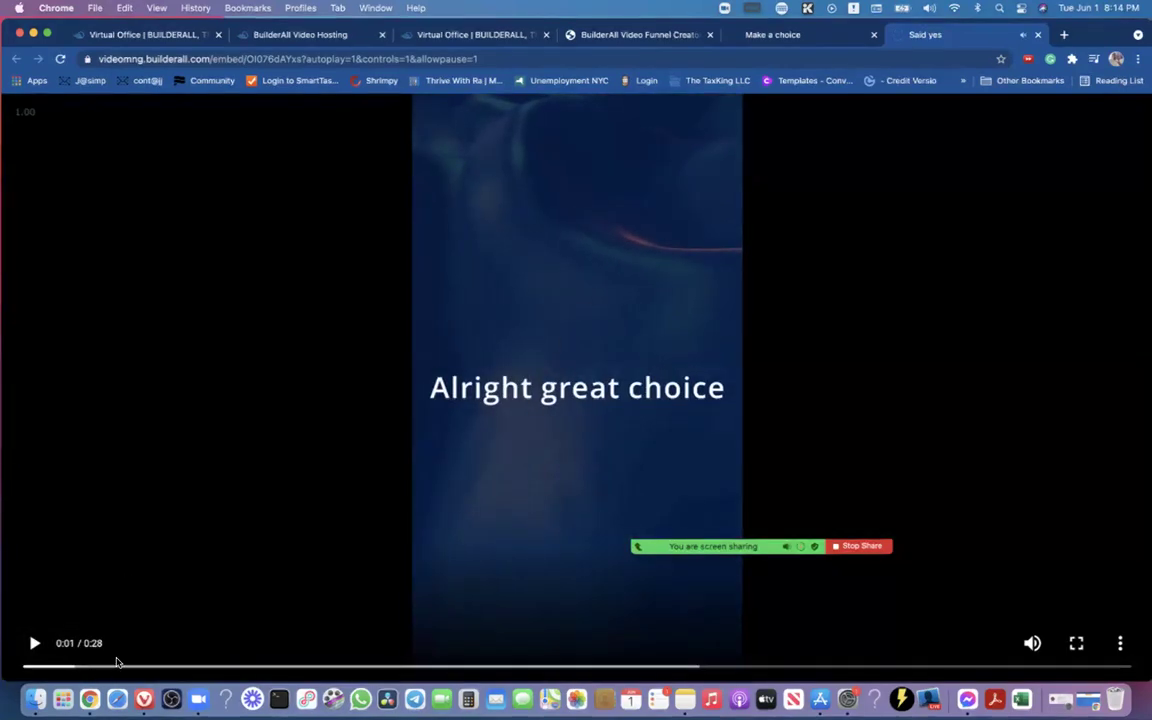
pyautogui.click(120, 667)
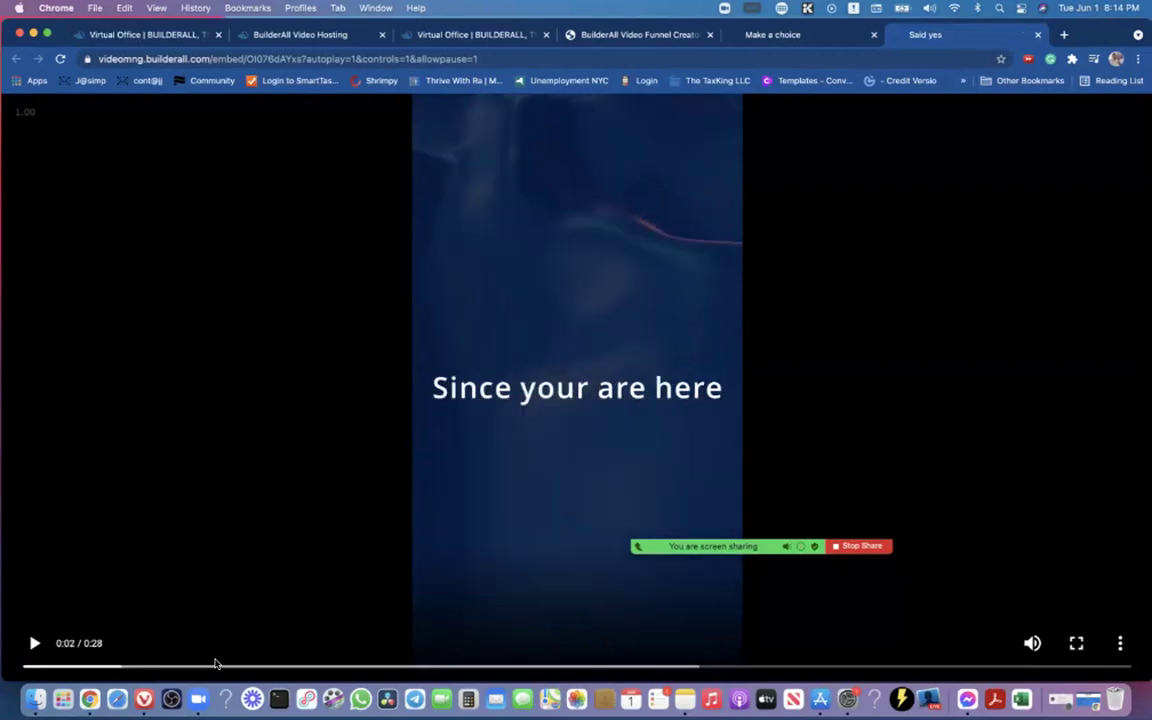
pyautogui.click(228, 669)
pyautogui.moveTo(336, 669); pyautogui.dragTo(401, 667)
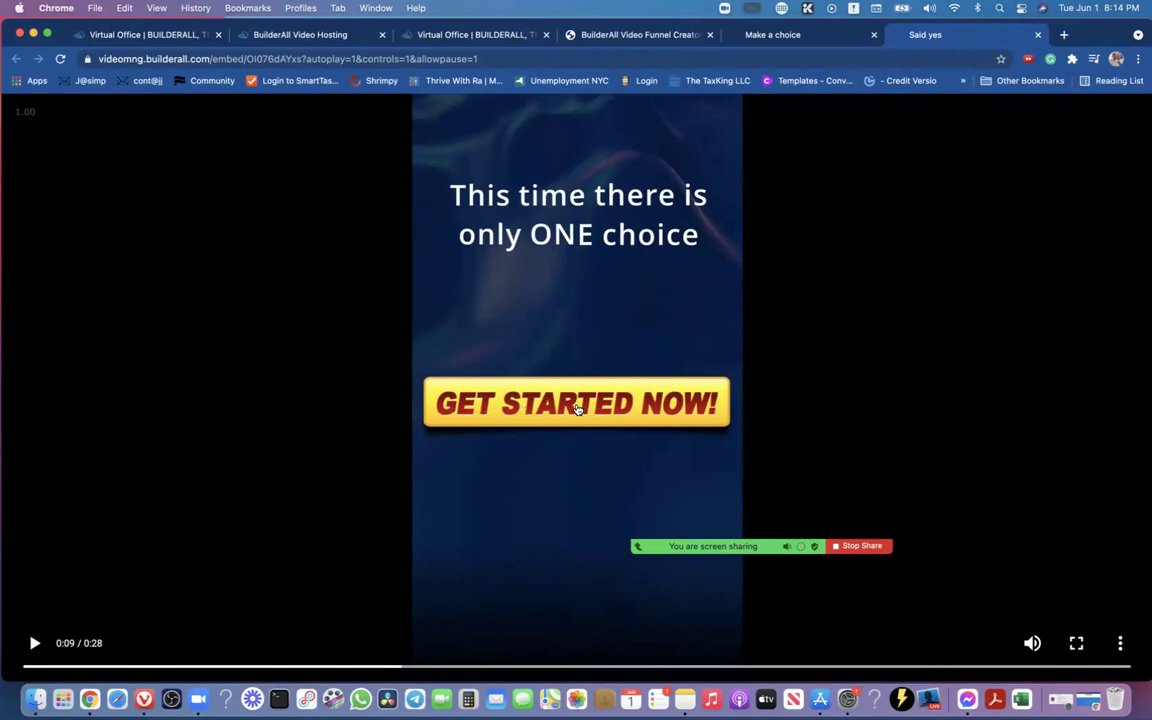
# Open the landing page linked from the Get Started Now button and examine its headline and opt-in form
pyautogui.click(562, 407)
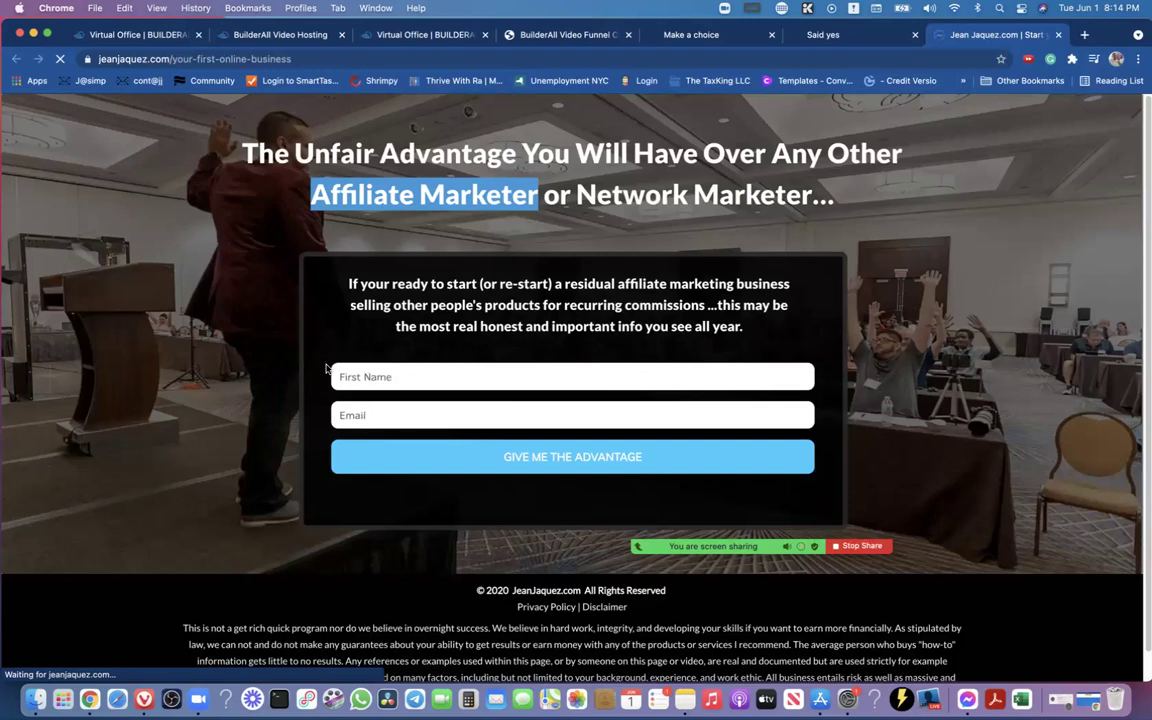
pyautogui.moveTo(248, 153); pyautogui.dragTo(835, 195)
pyautogui.click(765, 275)
pyautogui.click(456, 375)
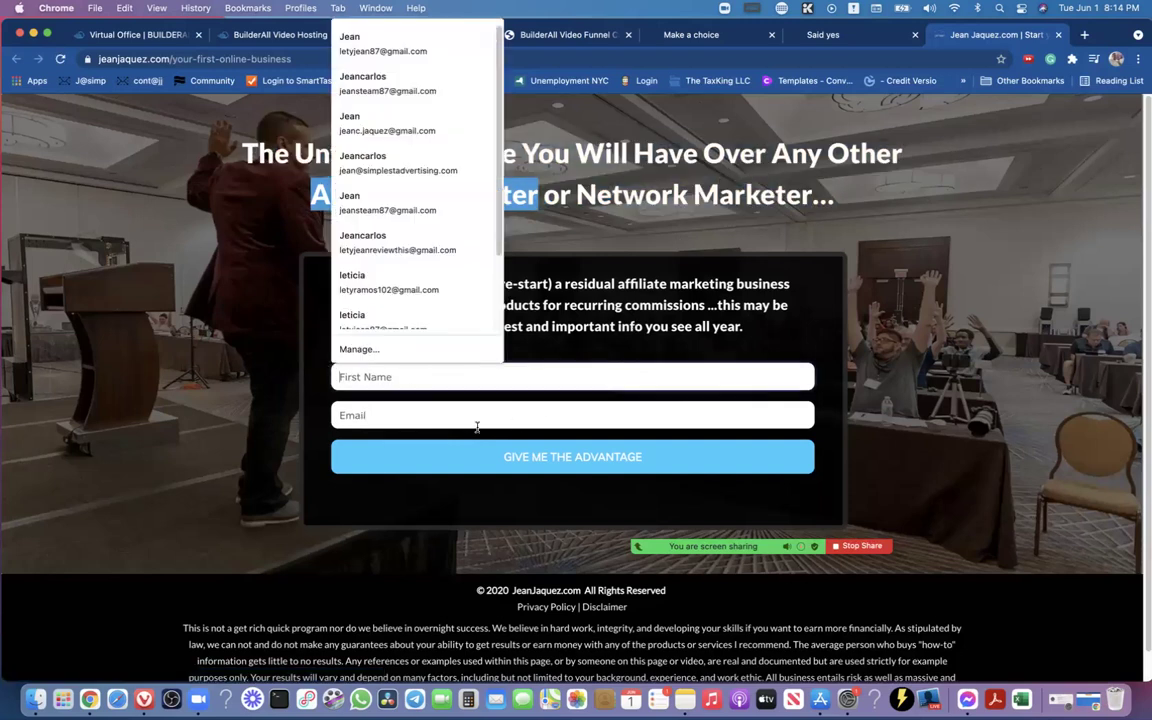
# Dismiss the autofill suggestions on the opt-in form and close the landing page, returning to the "Said yes" video
pyautogui.click(423, 418)
pyautogui.press('Escape')
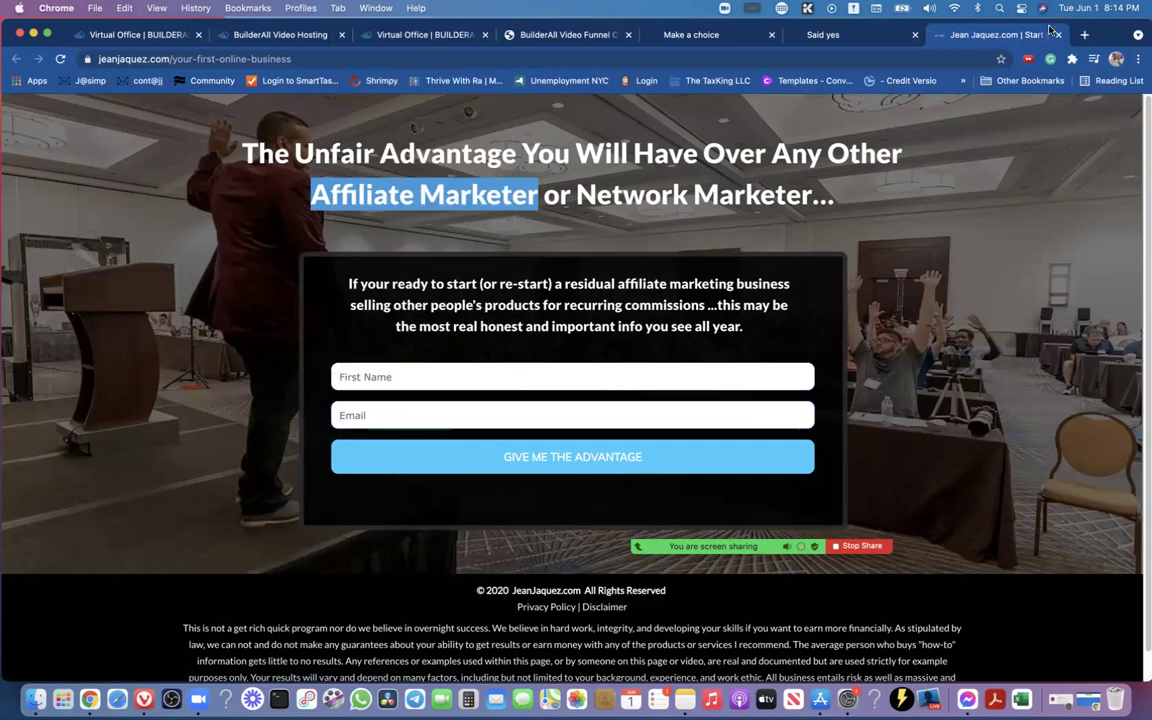
pyautogui.click(1059, 36)
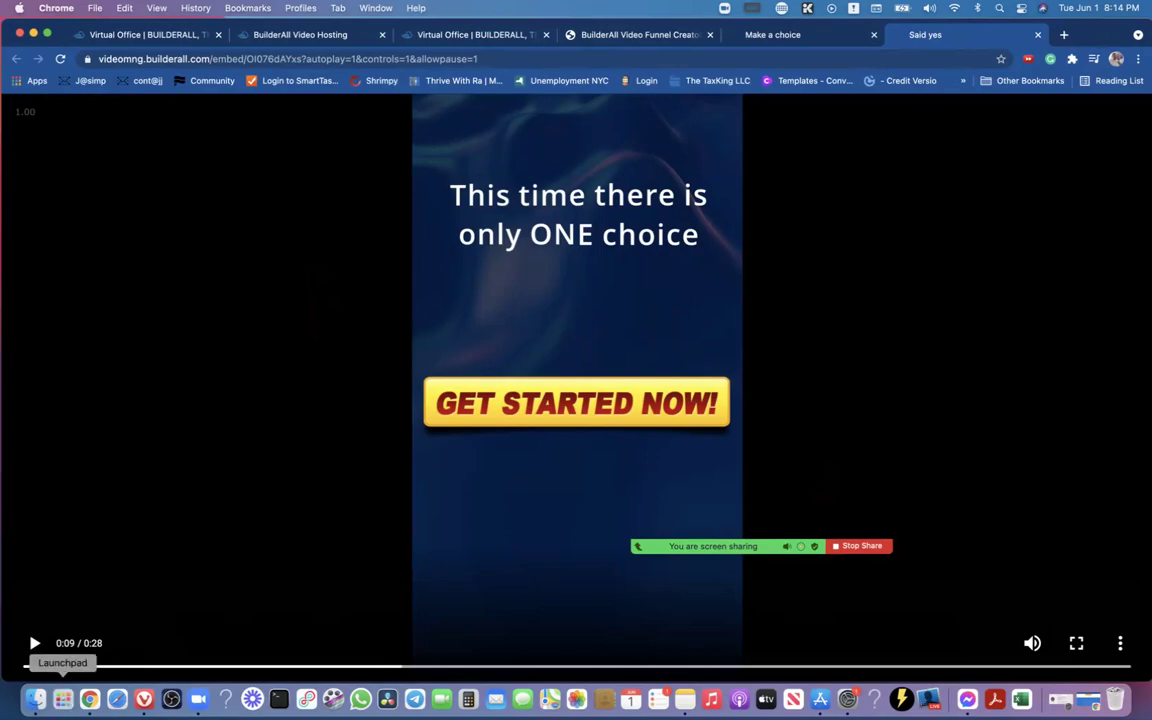
# Search the Mac's installed applications for "cam", clear the search and return to the browser
pyautogui.click(62, 700)
pyautogui.write('cam')
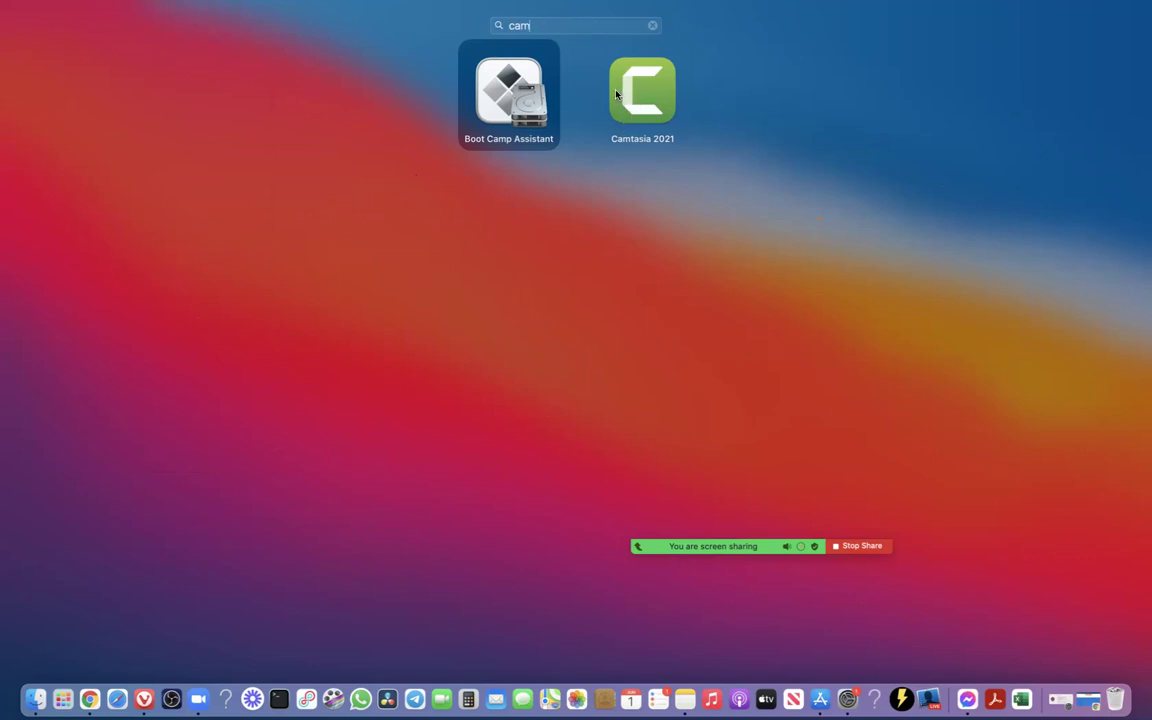
pyautogui.click(652, 27)
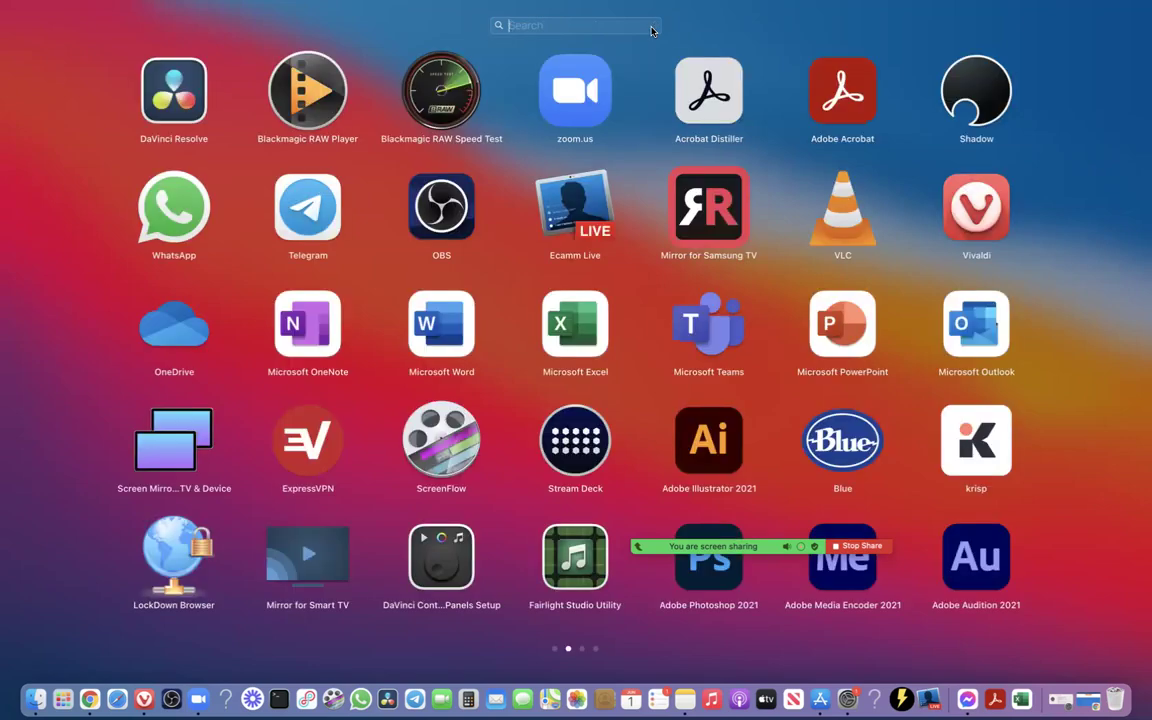
pyautogui.click(652, 38)
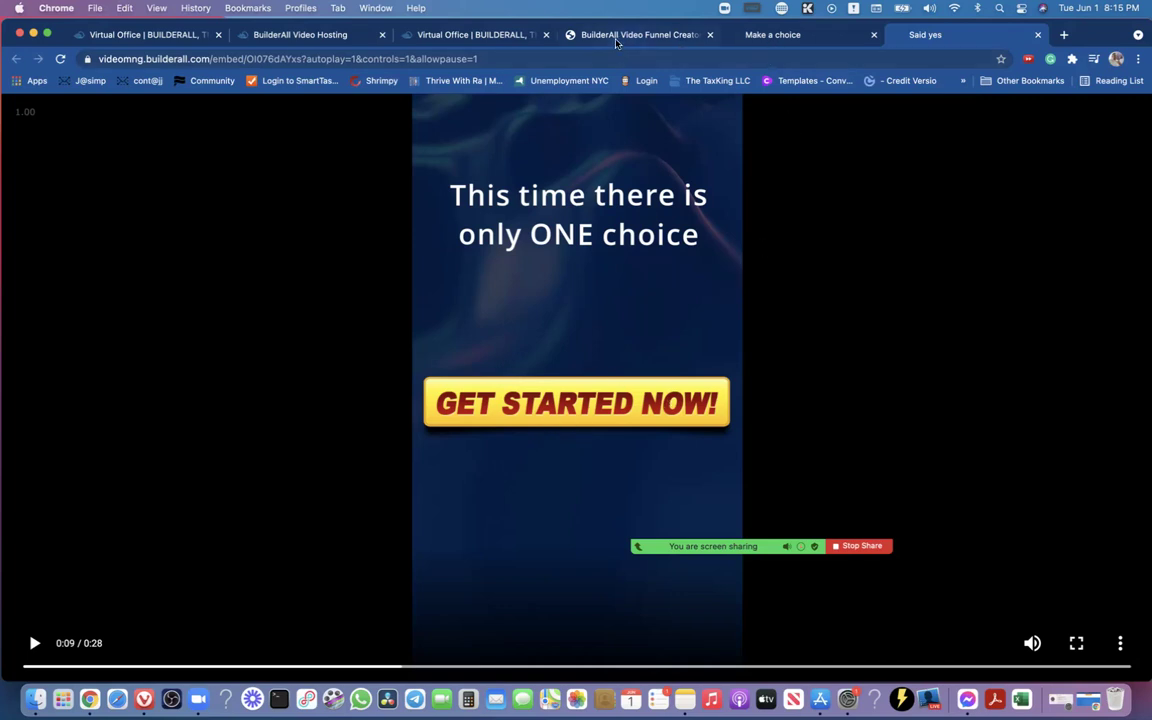
# Return to the hosted media list and open the tags and transparency editor for the "Make a choice" video
pyautogui.click(562, 37)
pyautogui.click(506, 40)
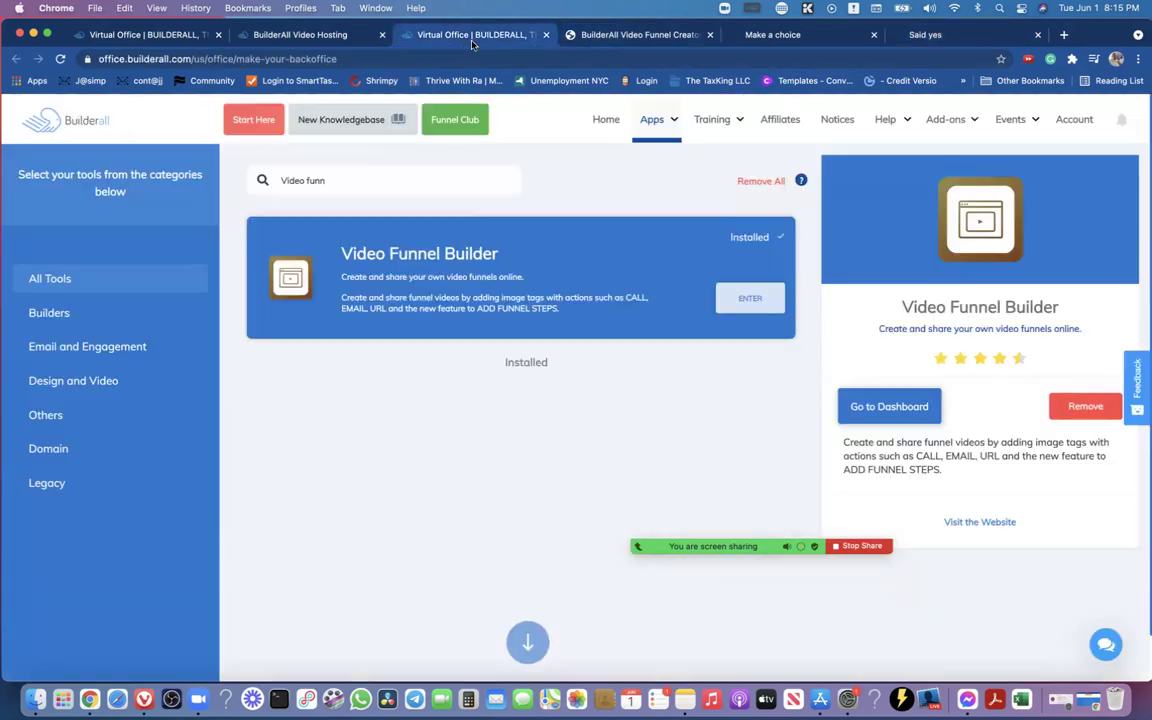
pyautogui.click(336, 40)
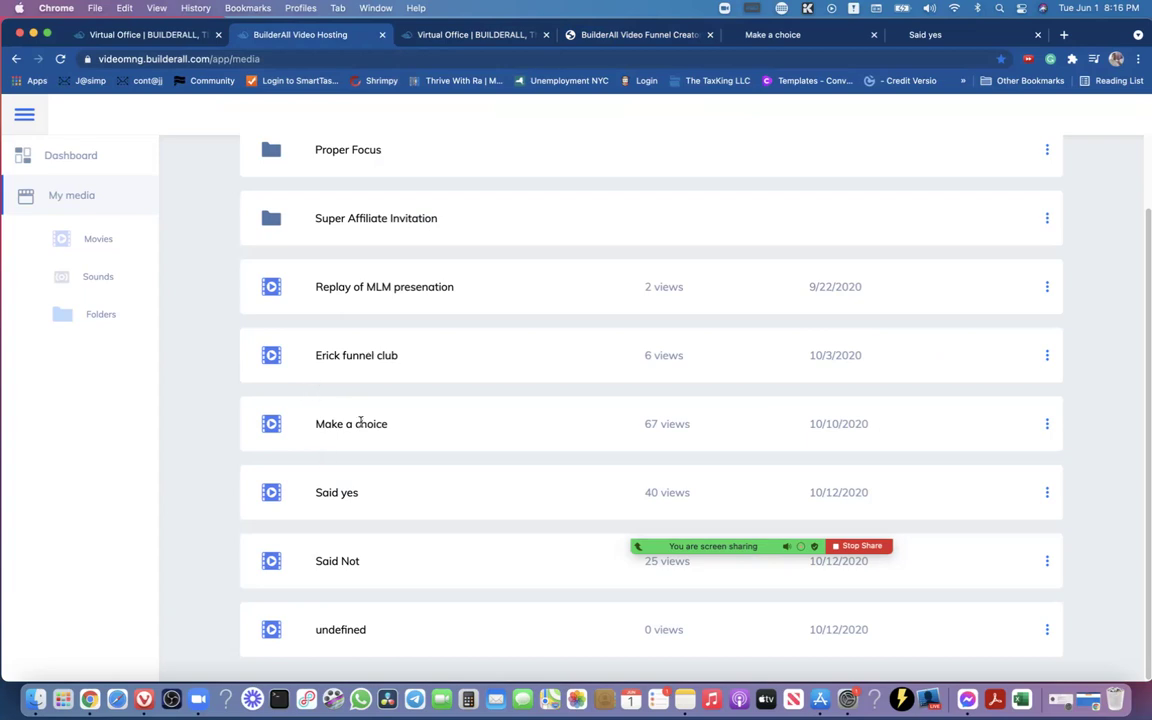
pyautogui.click(1047, 423)
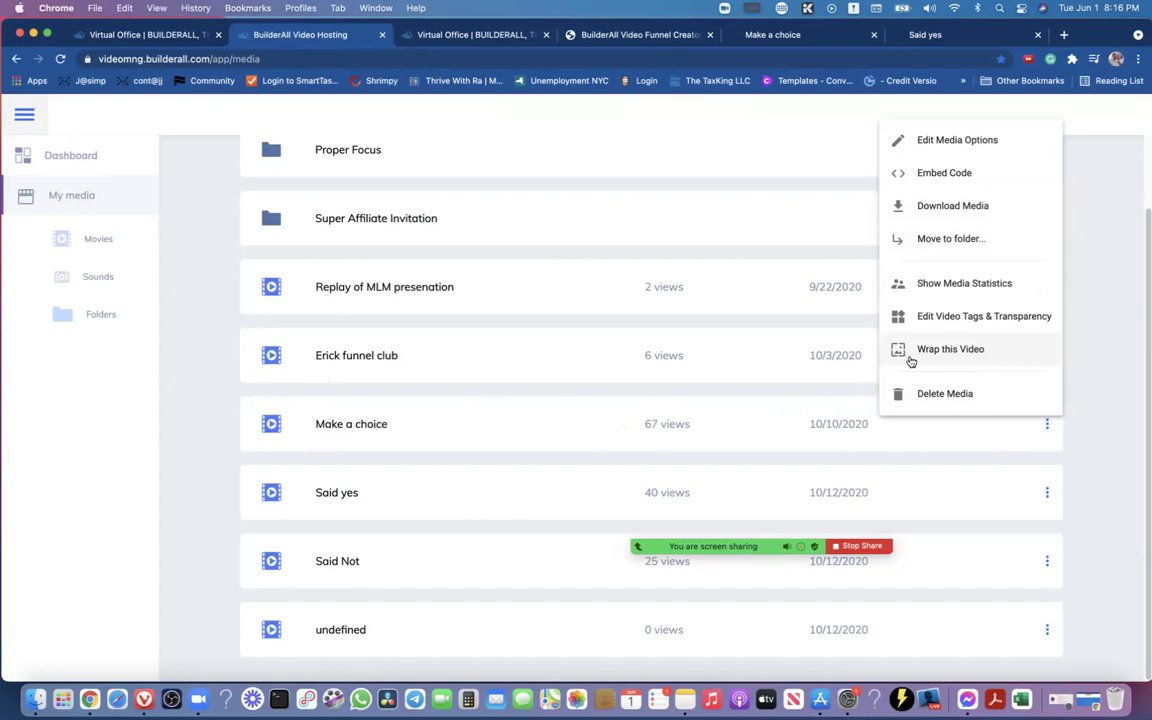
pyautogui.click(947, 318)
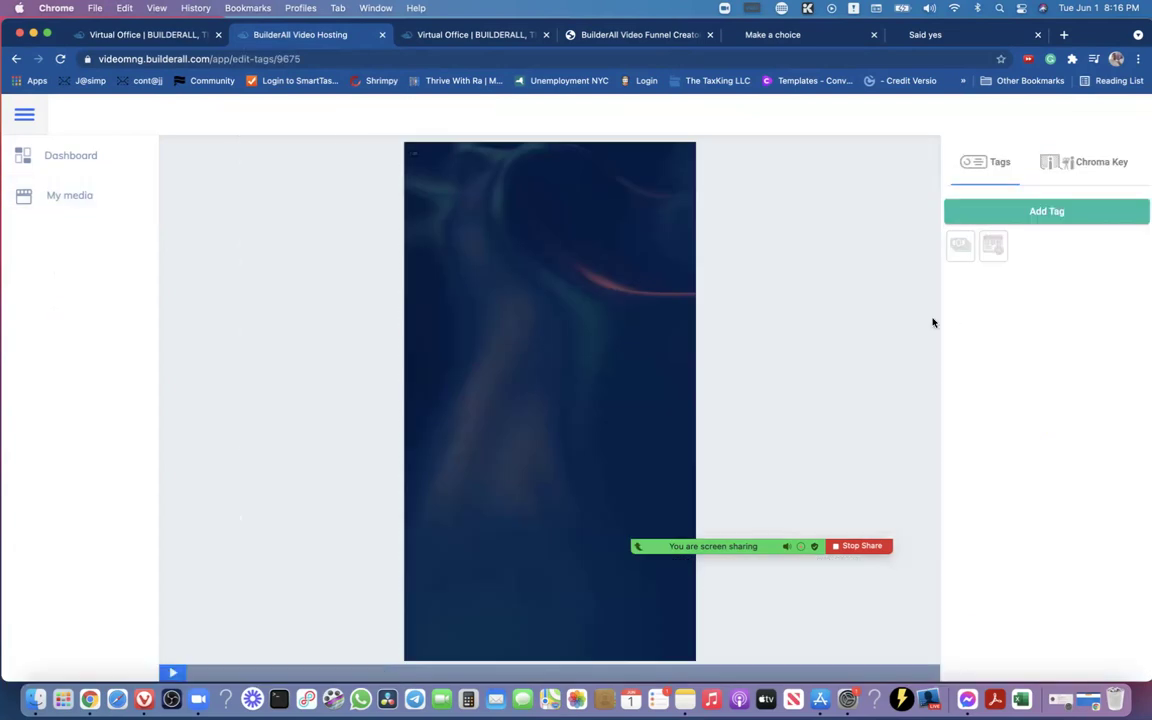
# Play the video in the tag editor up to the "2 BUTONS" scene and inspect its calendar and money image tags
pyautogui.click(960, 252)
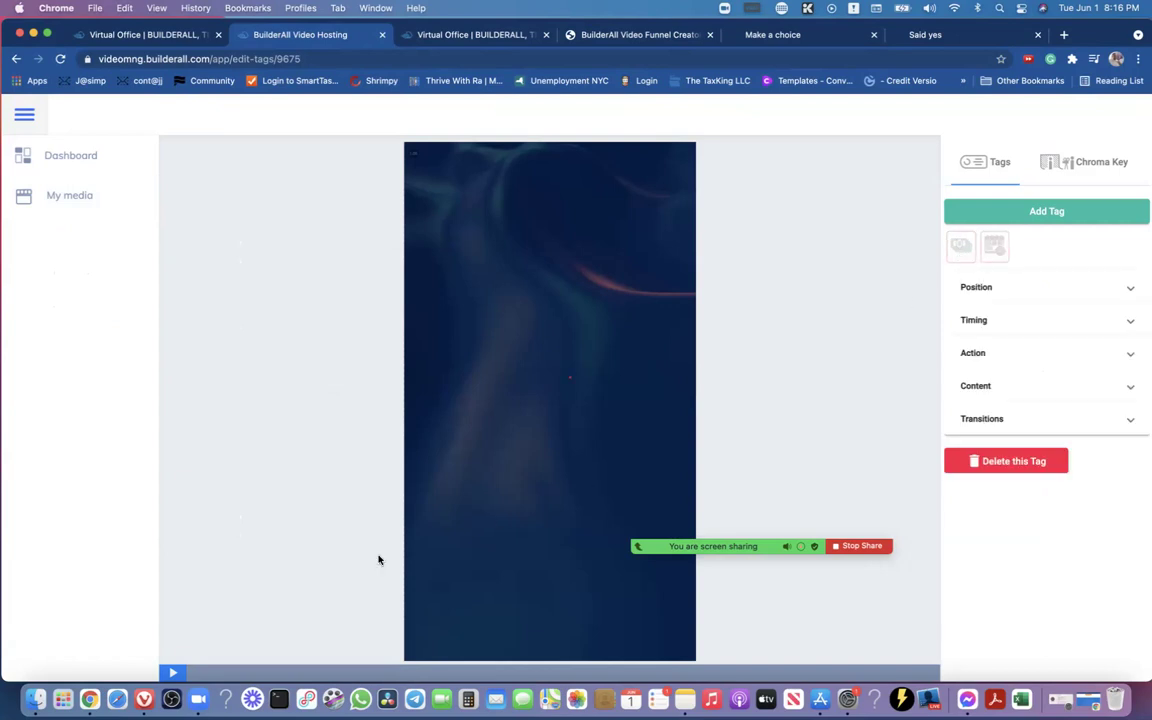
pyautogui.click(173, 674)
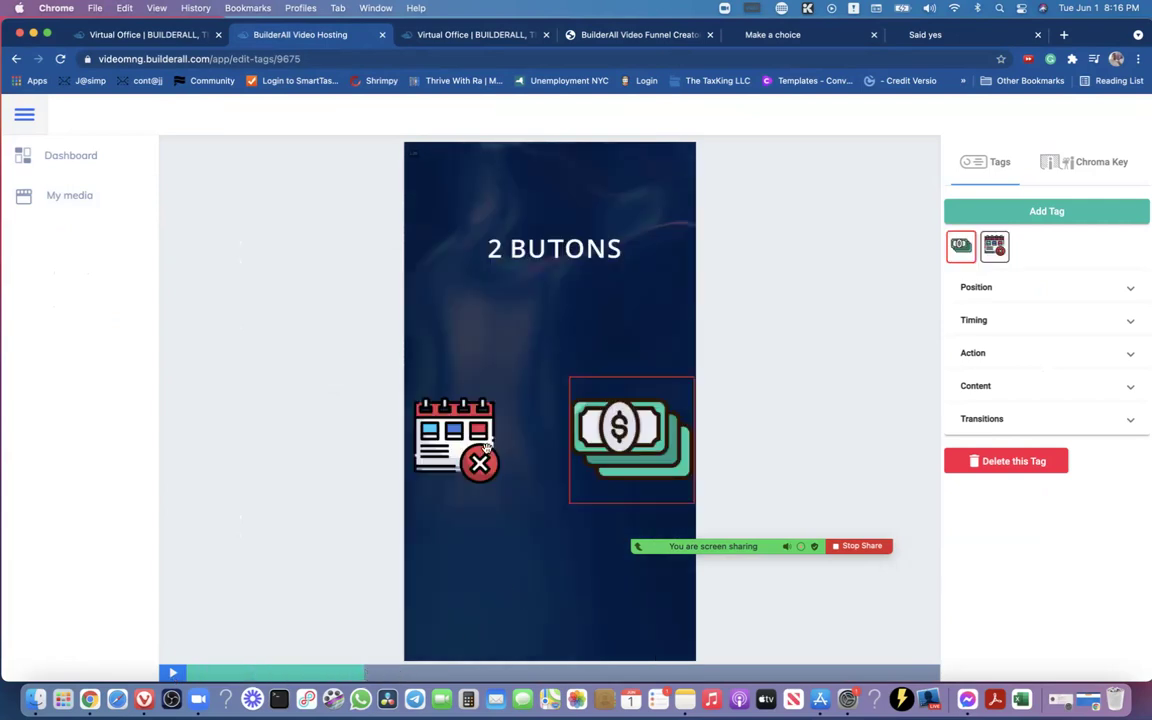
pyautogui.click(455, 434)
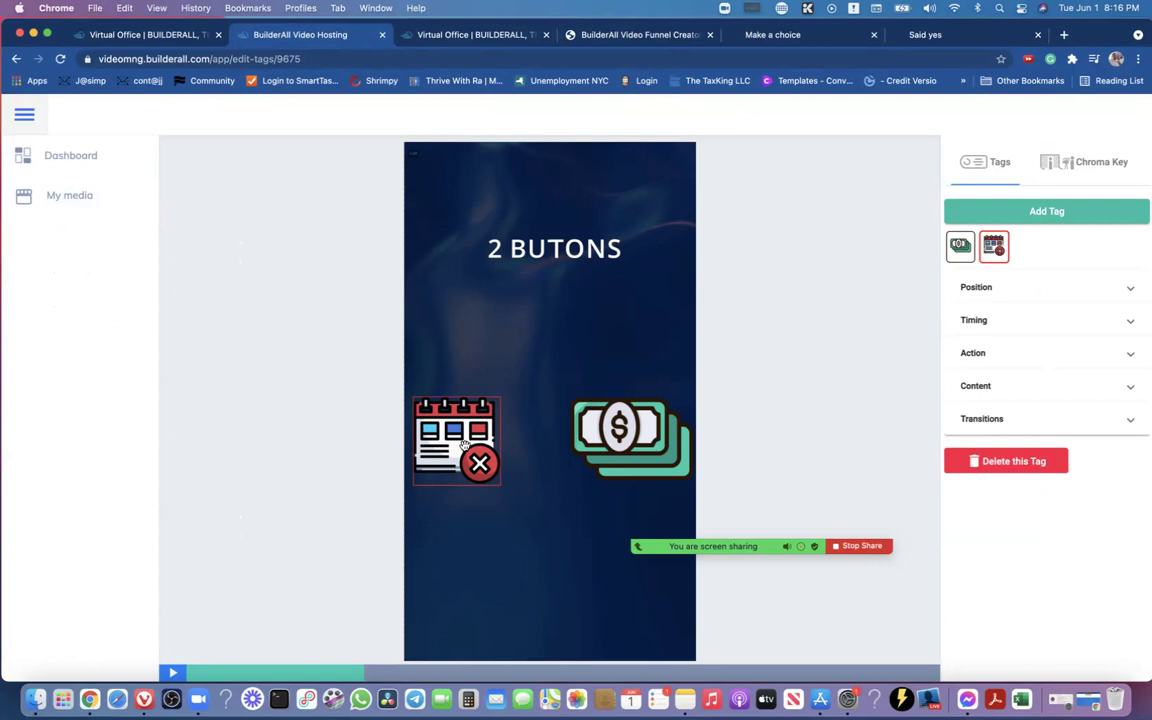
pyautogui.click(658, 432)
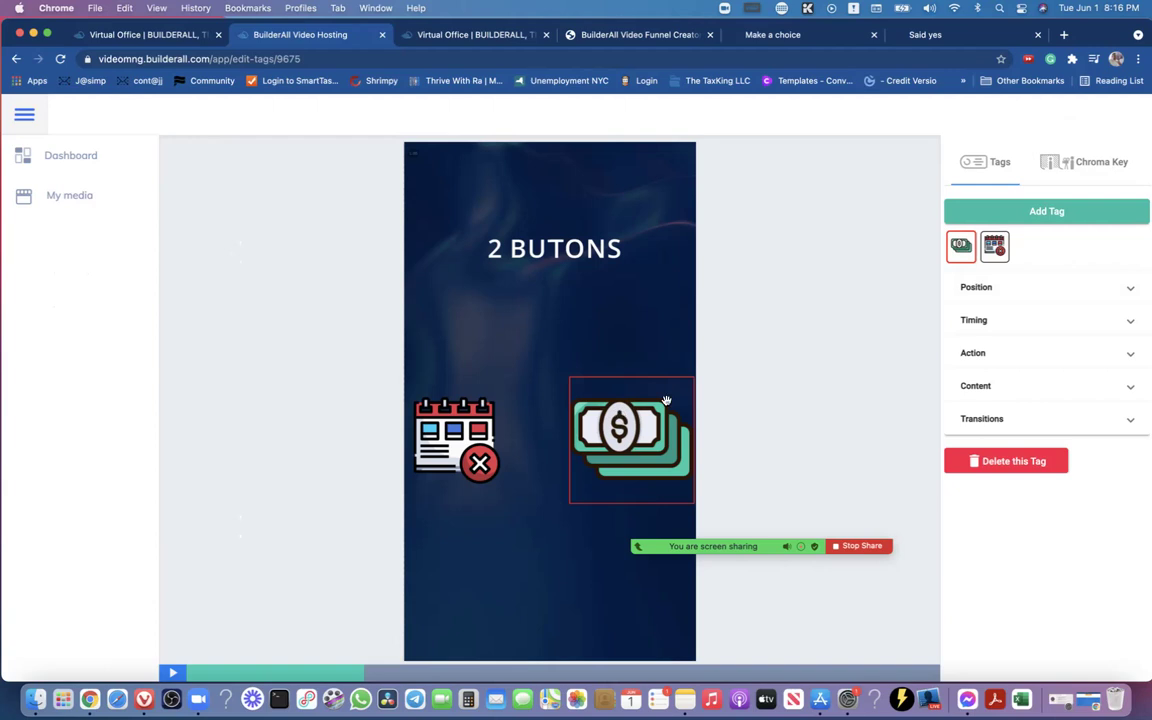
# Start a new tag on the video, check the available tag types and keep Image
pyautogui.click(1026, 212)
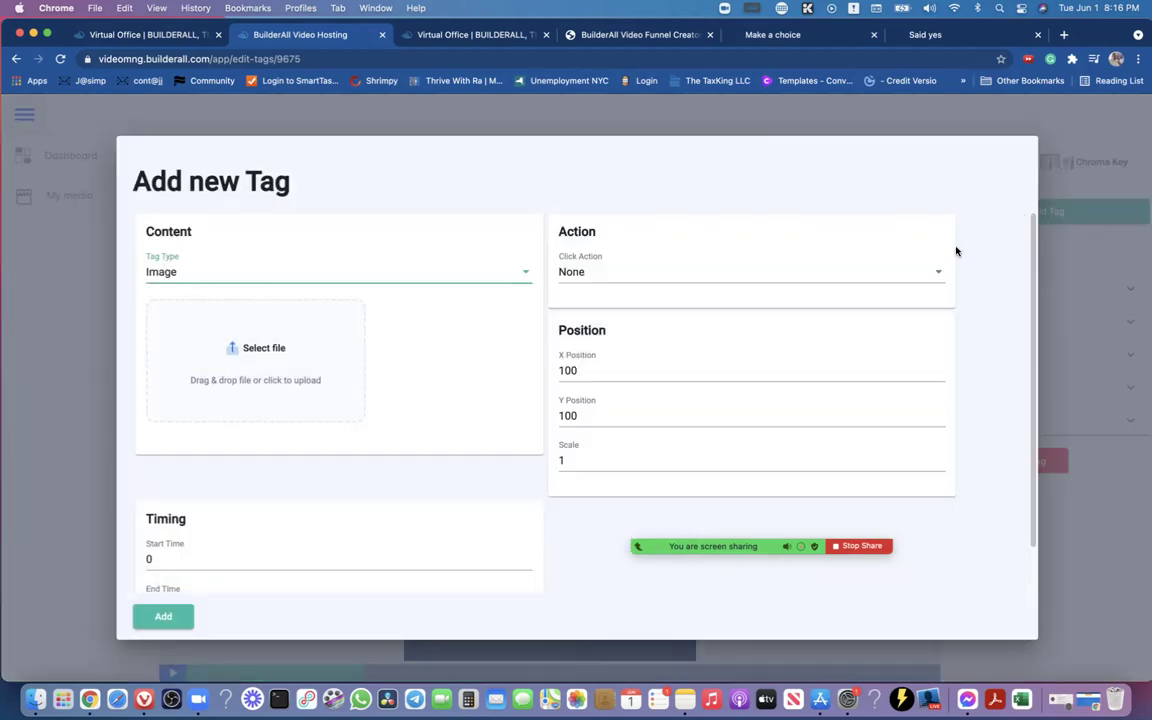
pyautogui.click(179, 275)
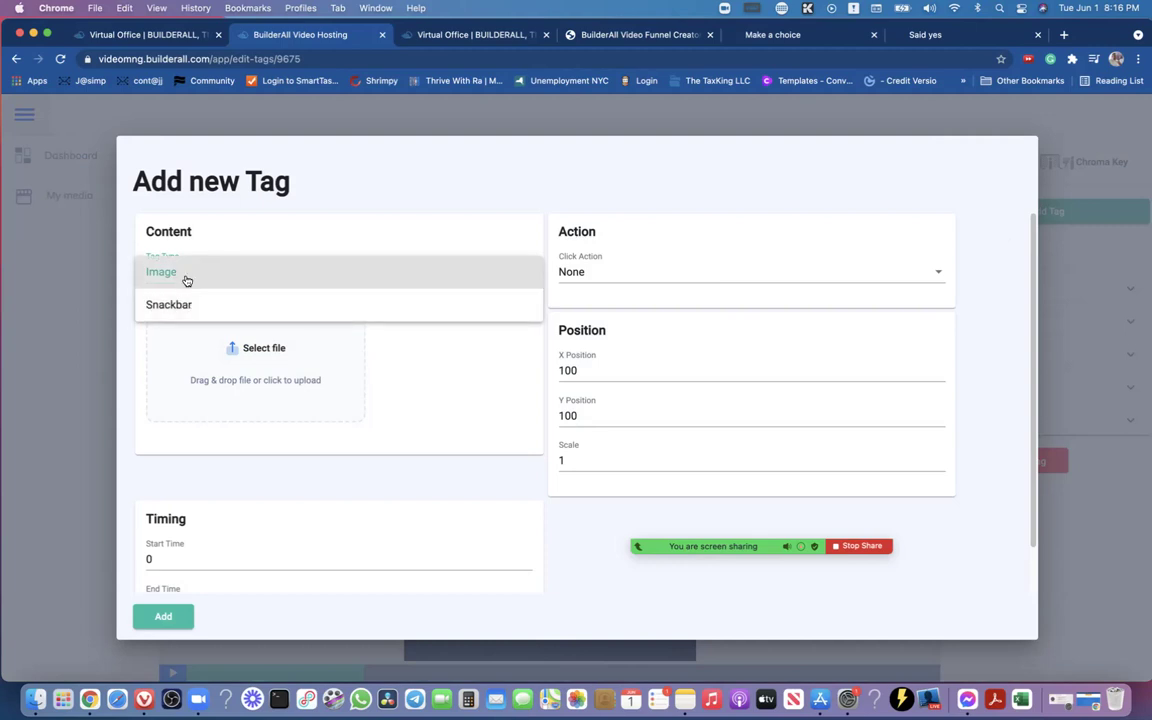
pyautogui.click(185, 280)
pyautogui.click(185, 274)
pyautogui.click(180, 244)
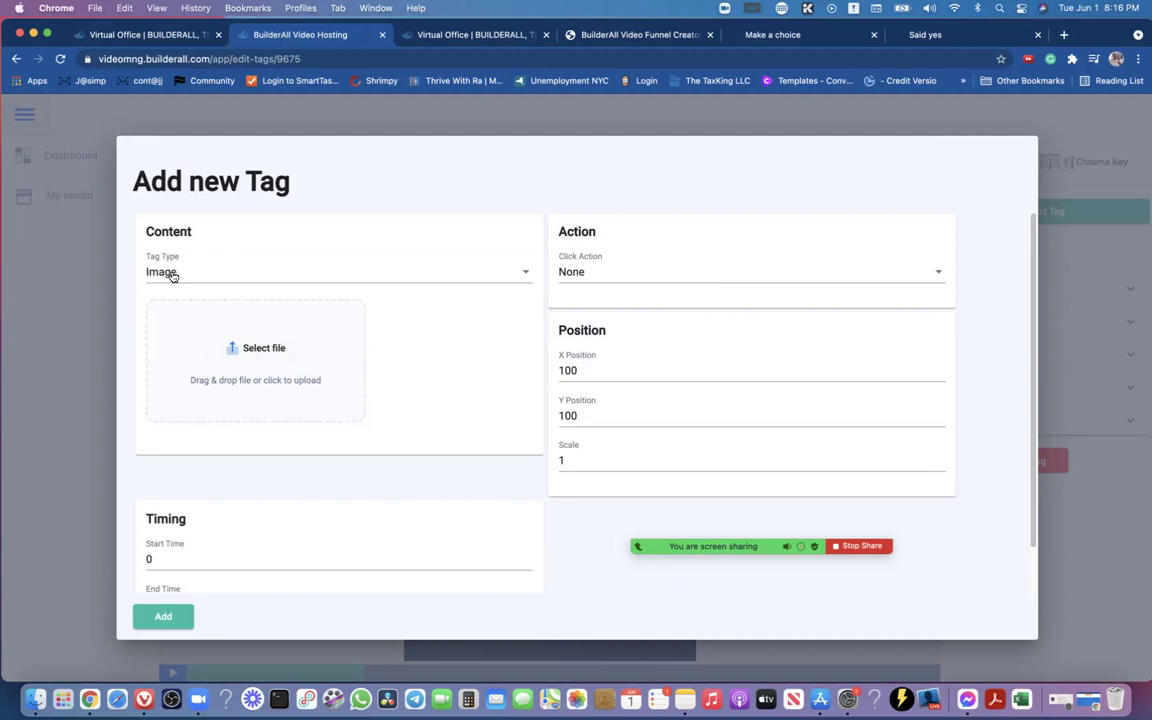
# Try the Snackbar tag type with the text "ADD TEXT" and switch the new tag back to Image
pyautogui.click(172, 276)
pyautogui.click(179, 306)
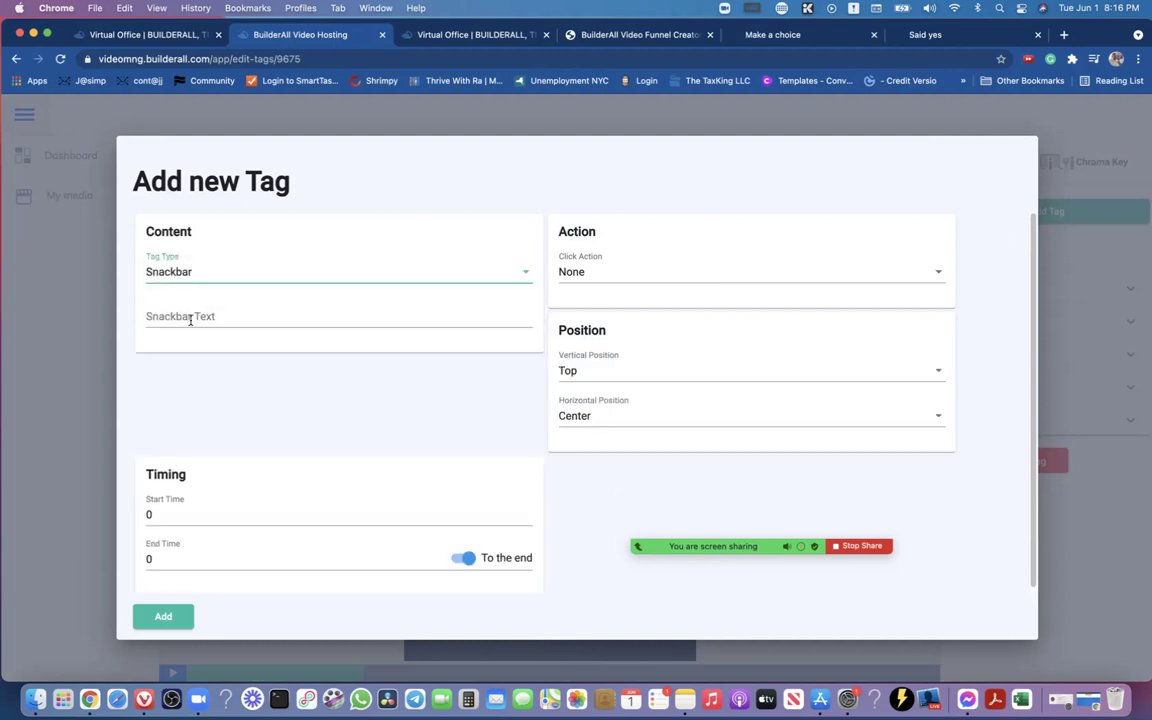
pyautogui.click(213, 317)
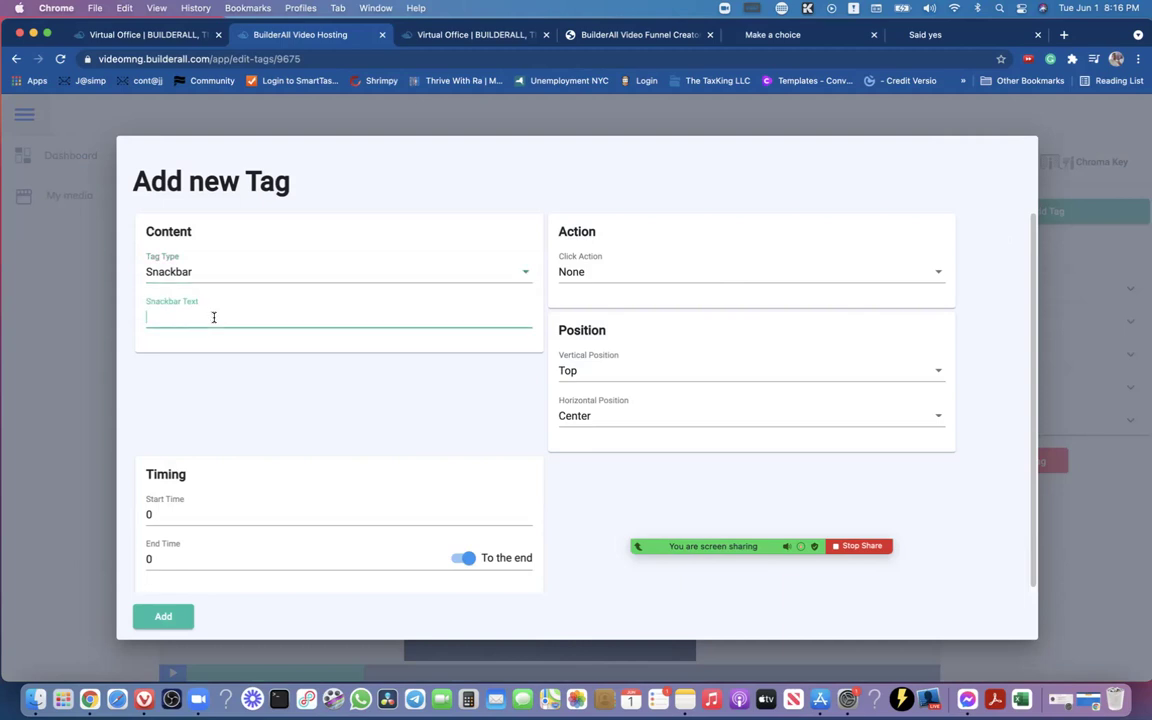
pyautogui.write('ADD TEXT')
pyautogui.click(229, 270)
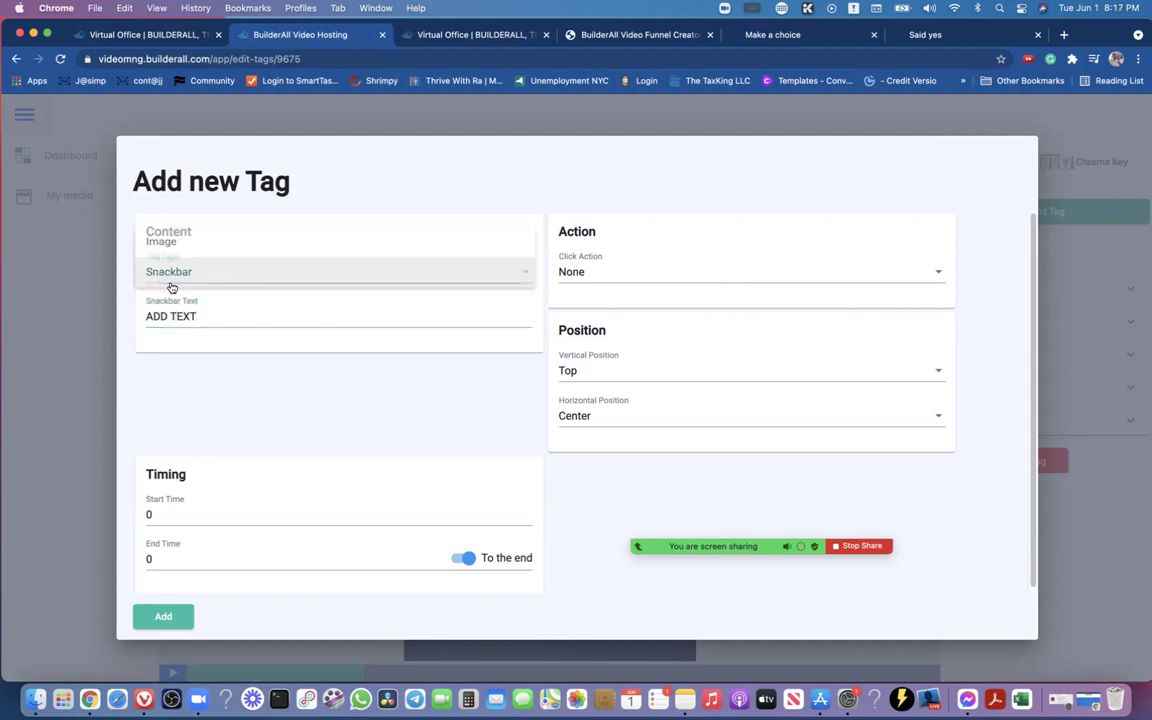
pyautogui.click(171, 244)
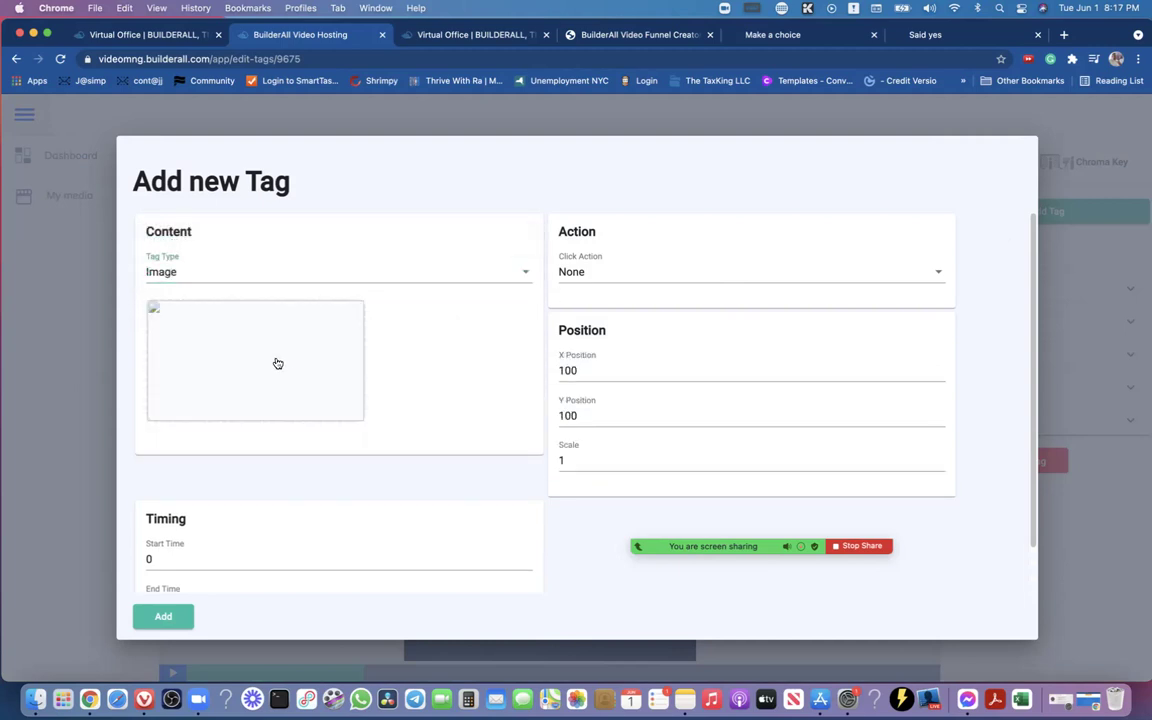
# Upload the JPEG portrait of the woman with glasses from the Pictures folder as the new tag's image
pyautogui.click(429, 386)
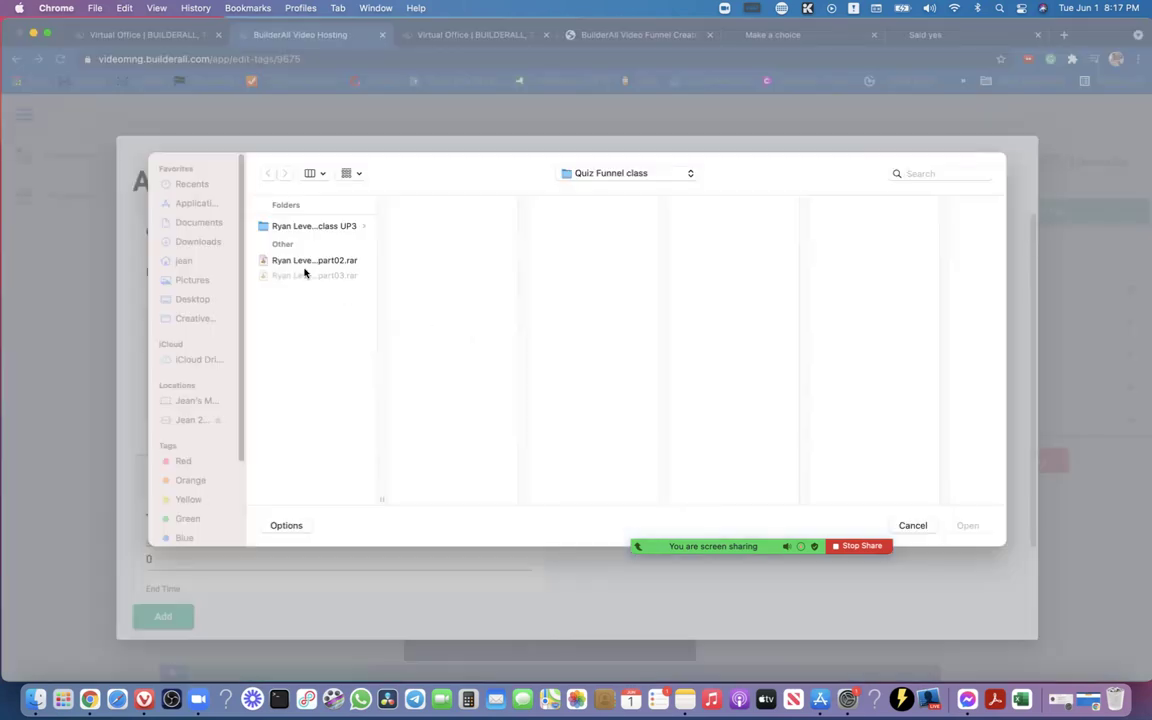
pyautogui.click(192, 296)
pyautogui.click(192, 280)
pyautogui.moveTo(381, 347); pyautogui.dragTo(383, 391)
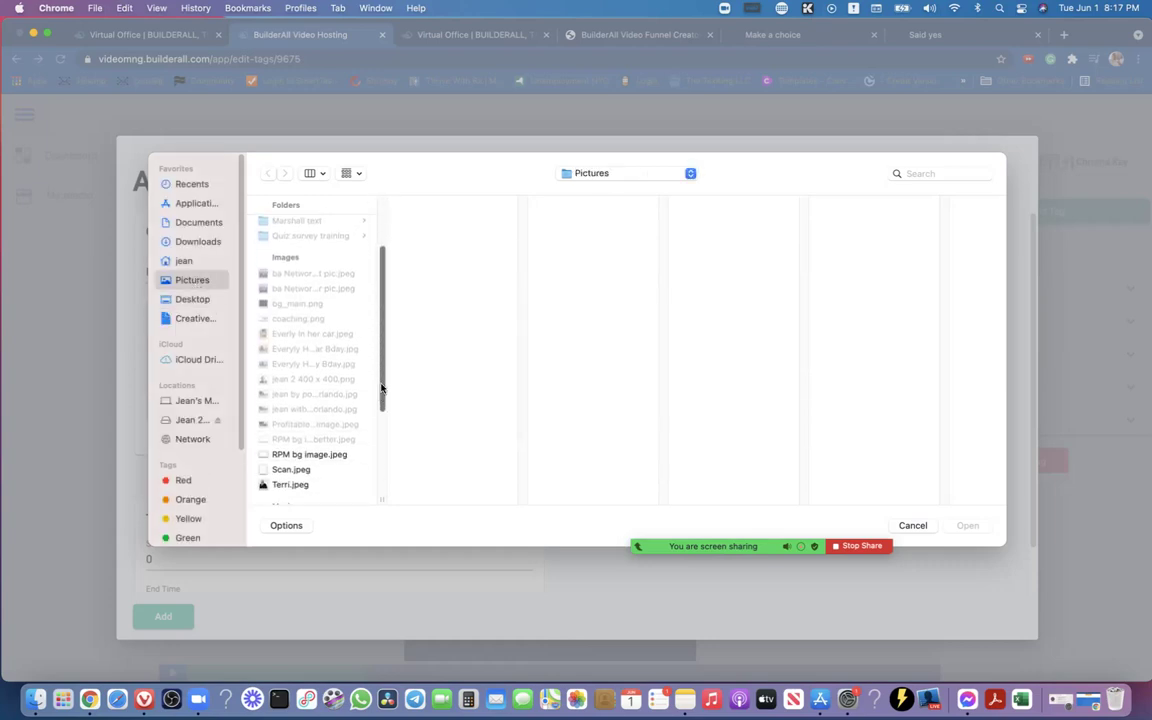
pyautogui.click(300, 304)
pyautogui.click(302, 318)
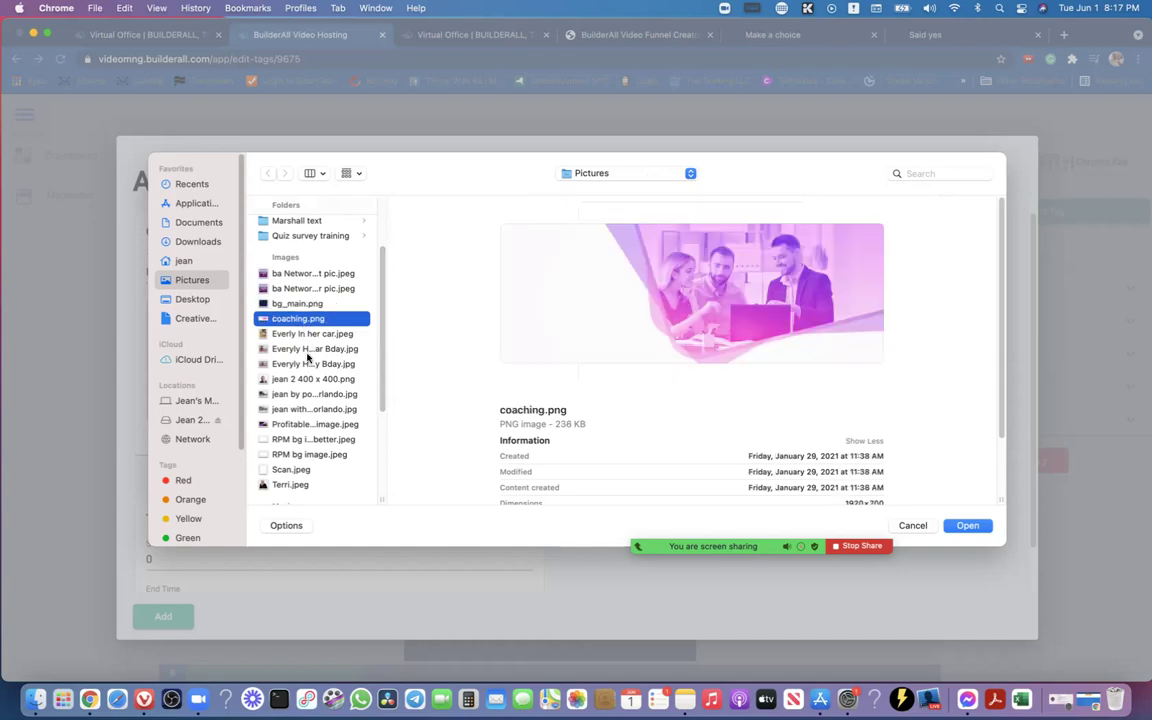
pyautogui.scroll(-3, 380, 399)
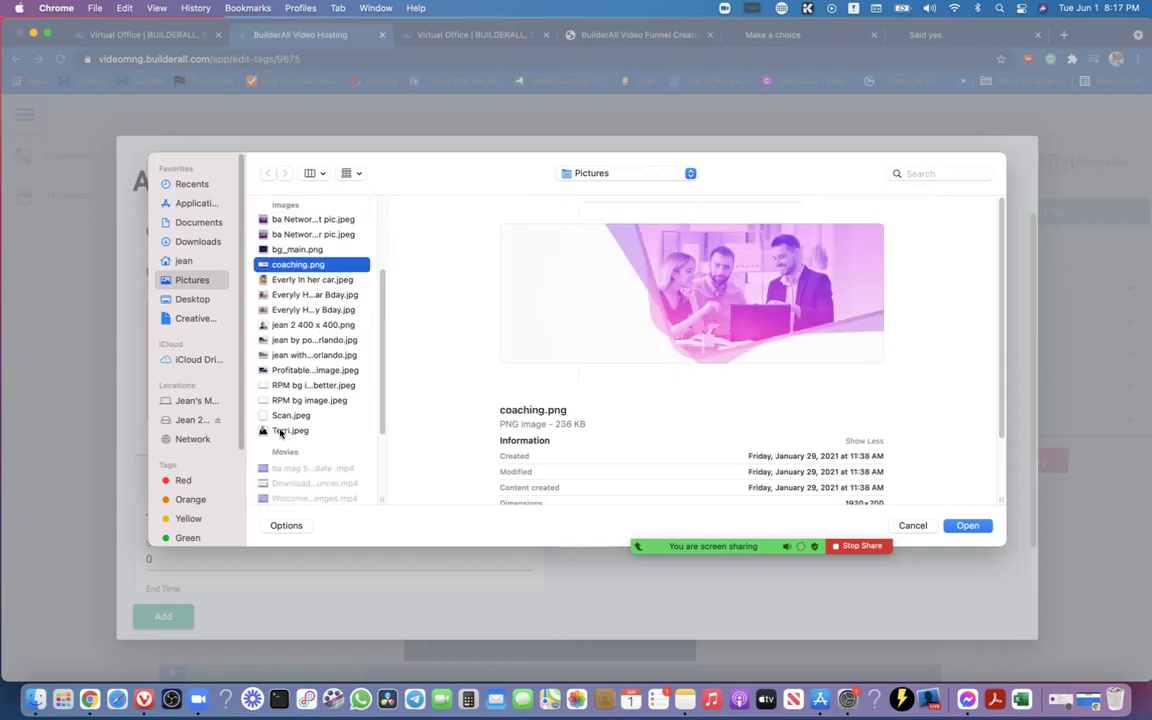
pyautogui.click(281, 431)
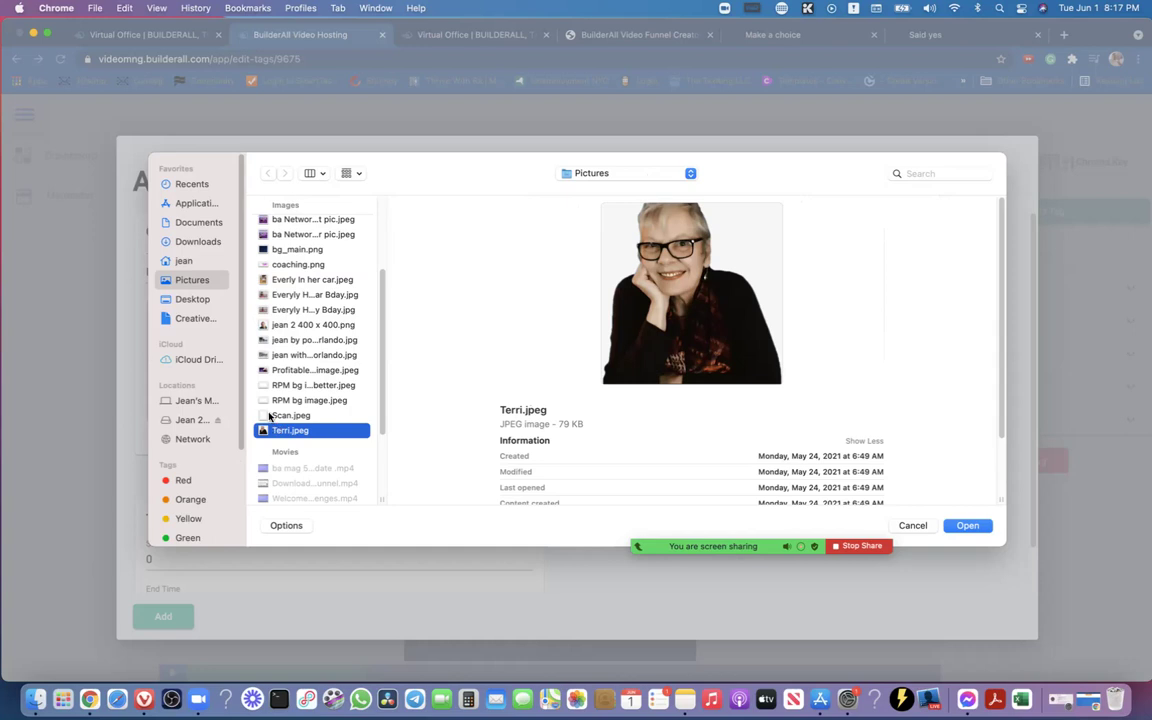
pyautogui.click(966, 526)
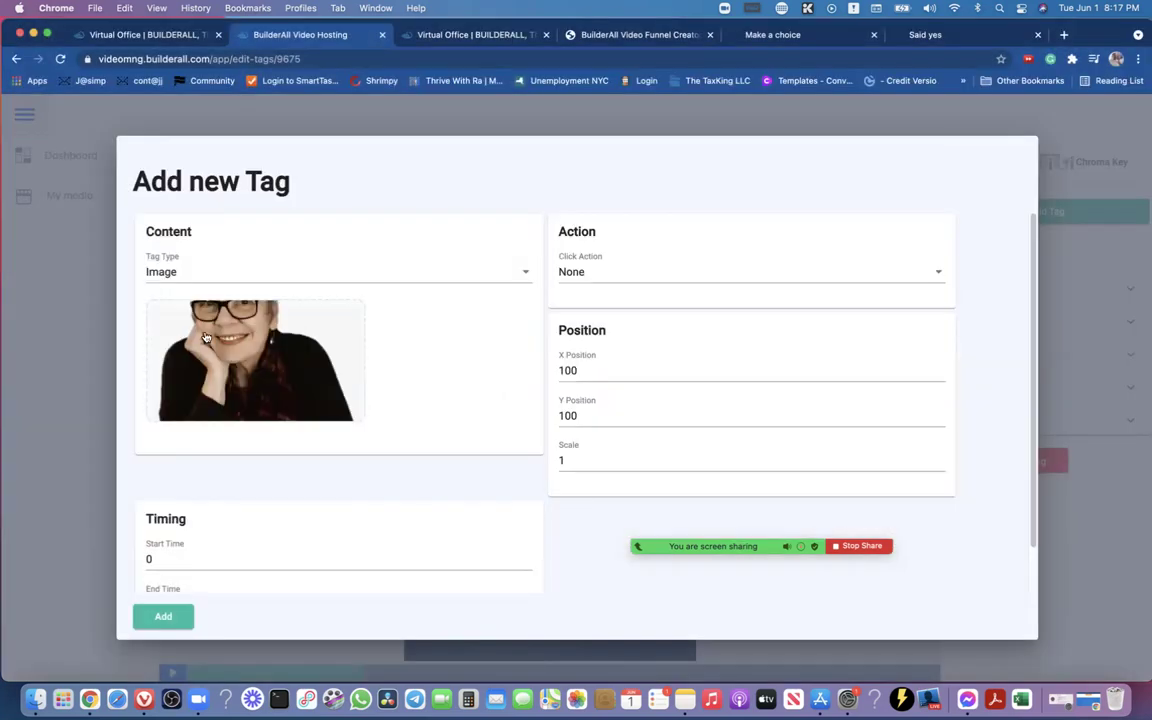
# Try URL as the new tag's click action without entering an address, and set the action back to None
pyautogui.scroll(-2, 300, 385)
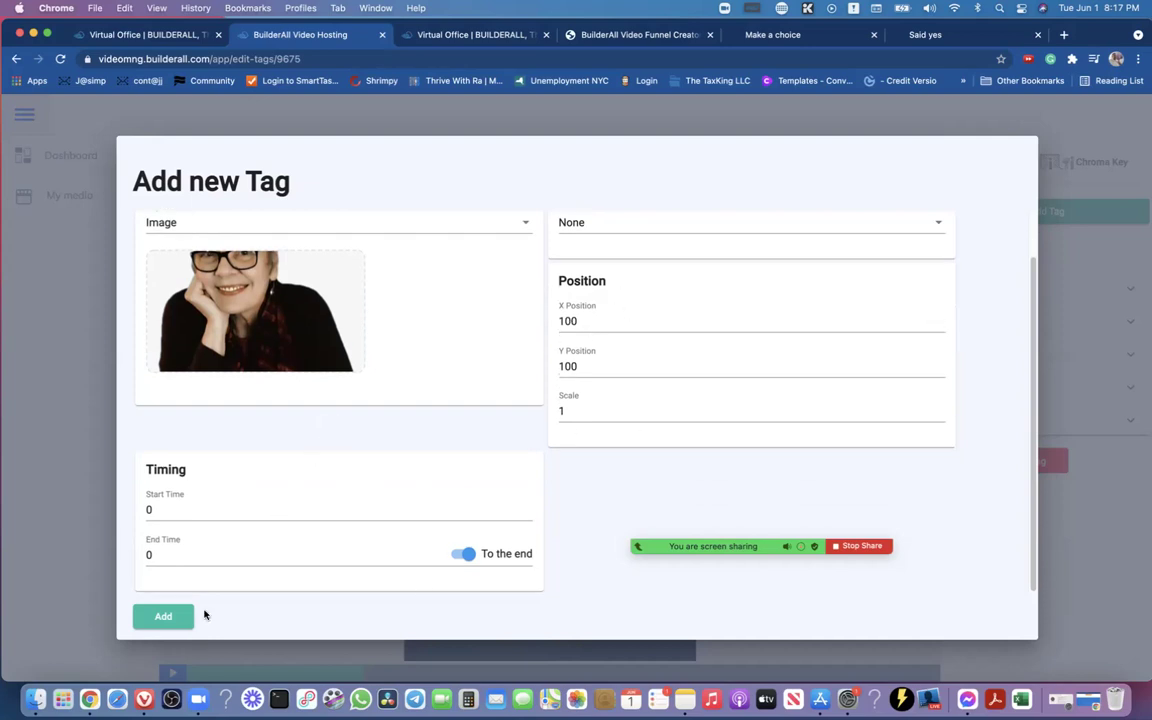
pyautogui.scroll(2, 601, 392)
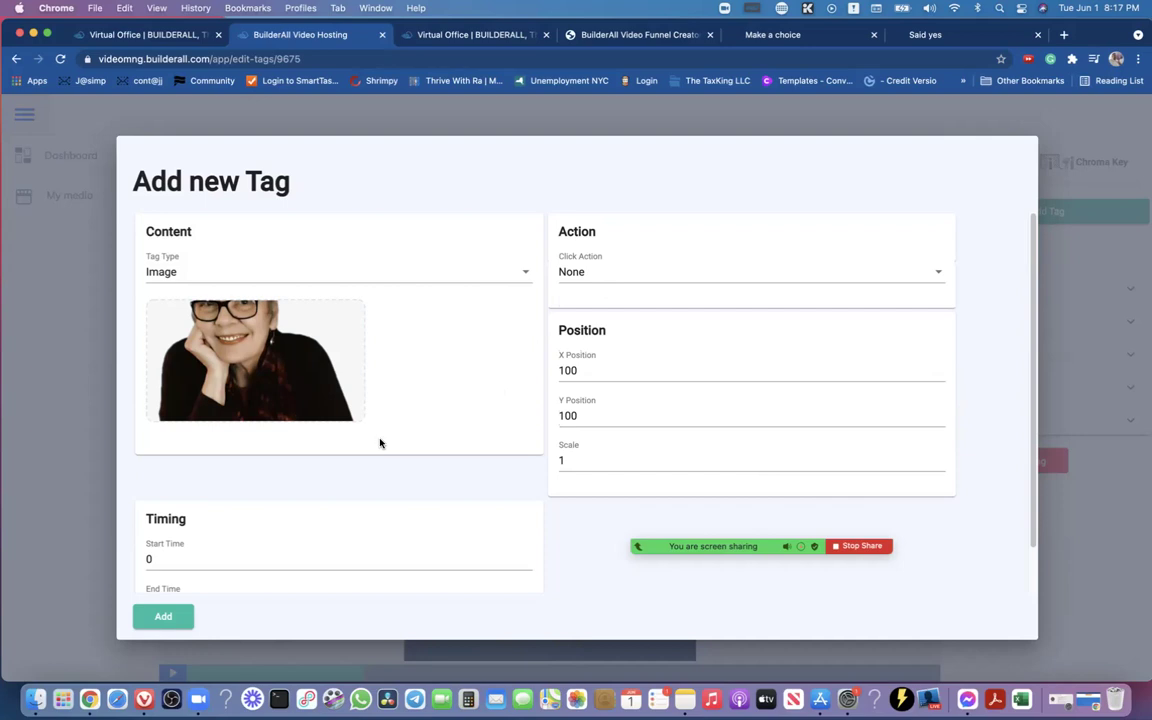
pyautogui.click(579, 275)
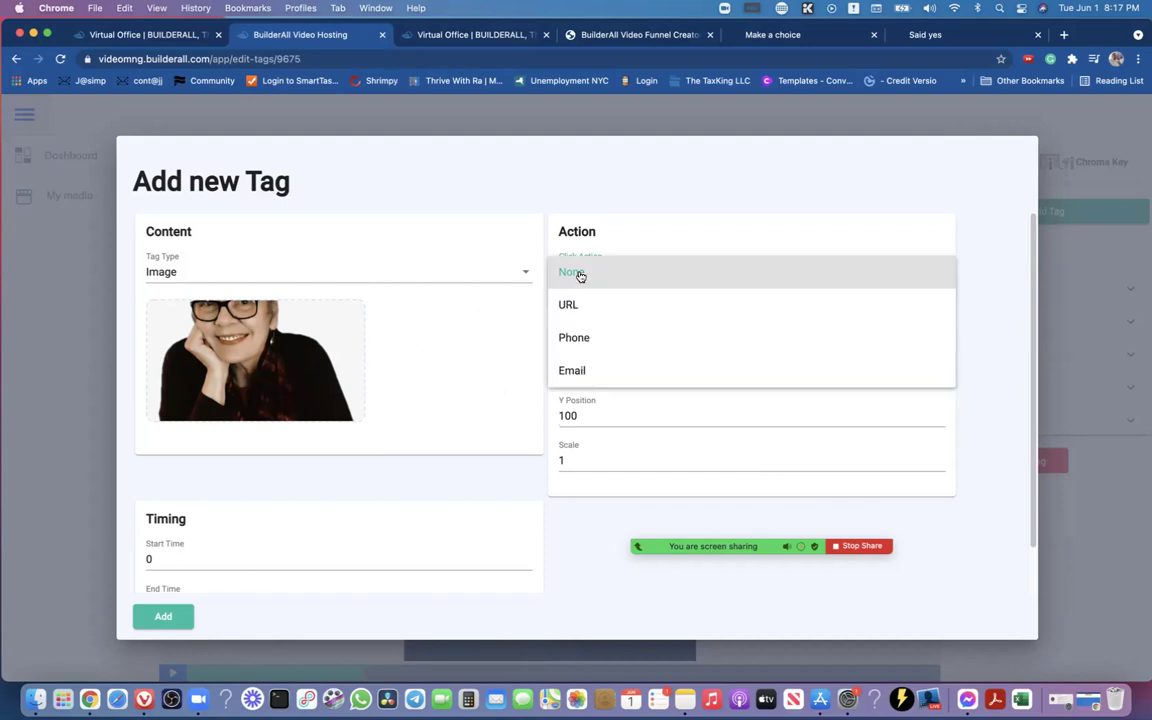
pyautogui.click(580, 264)
pyautogui.click(583, 263)
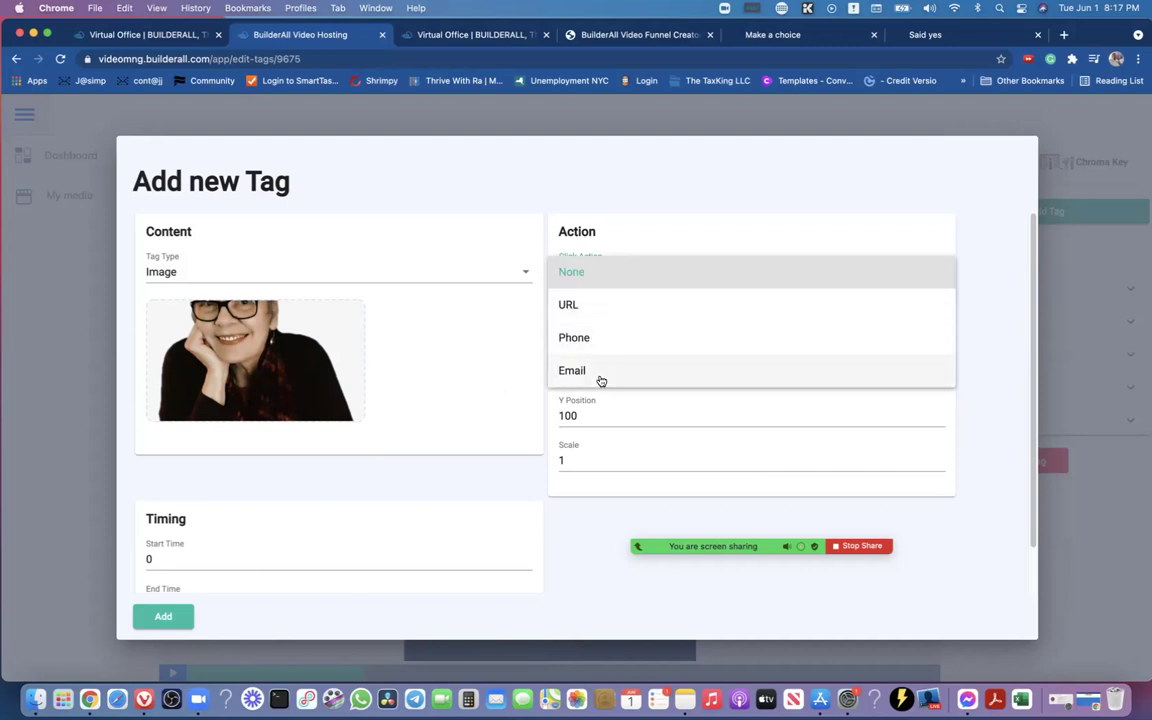
pyautogui.click(600, 304)
pyautogui.click(729, 317)
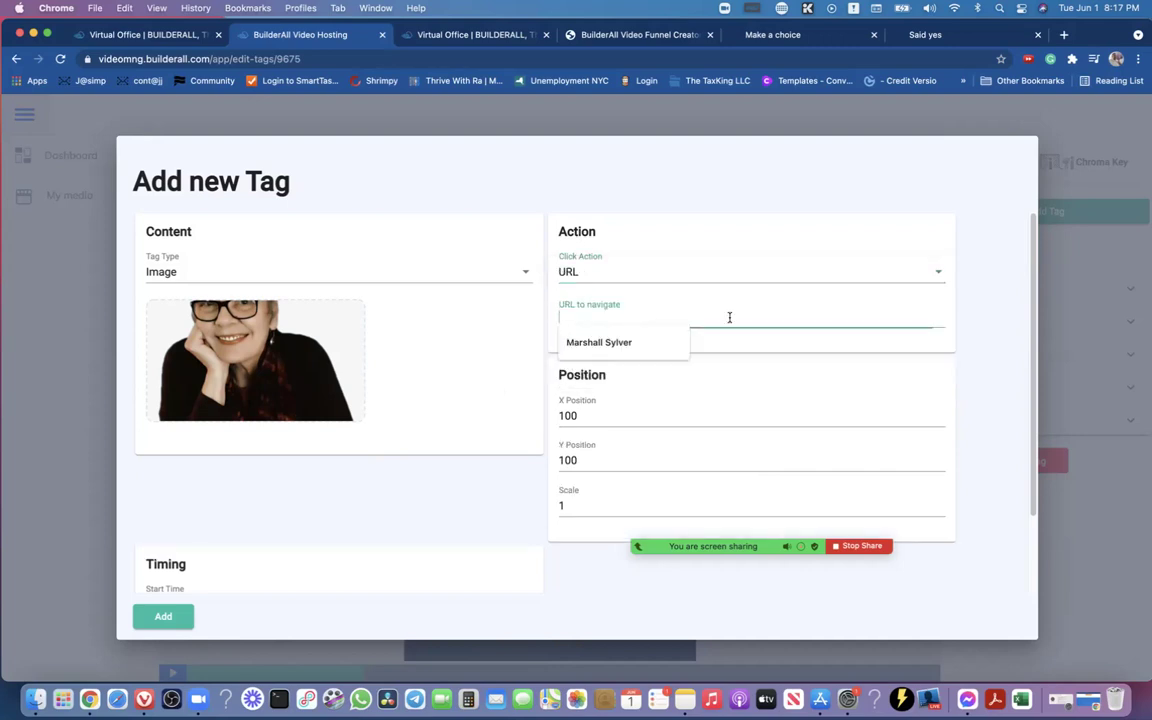
pyautogui.click(776, 337)
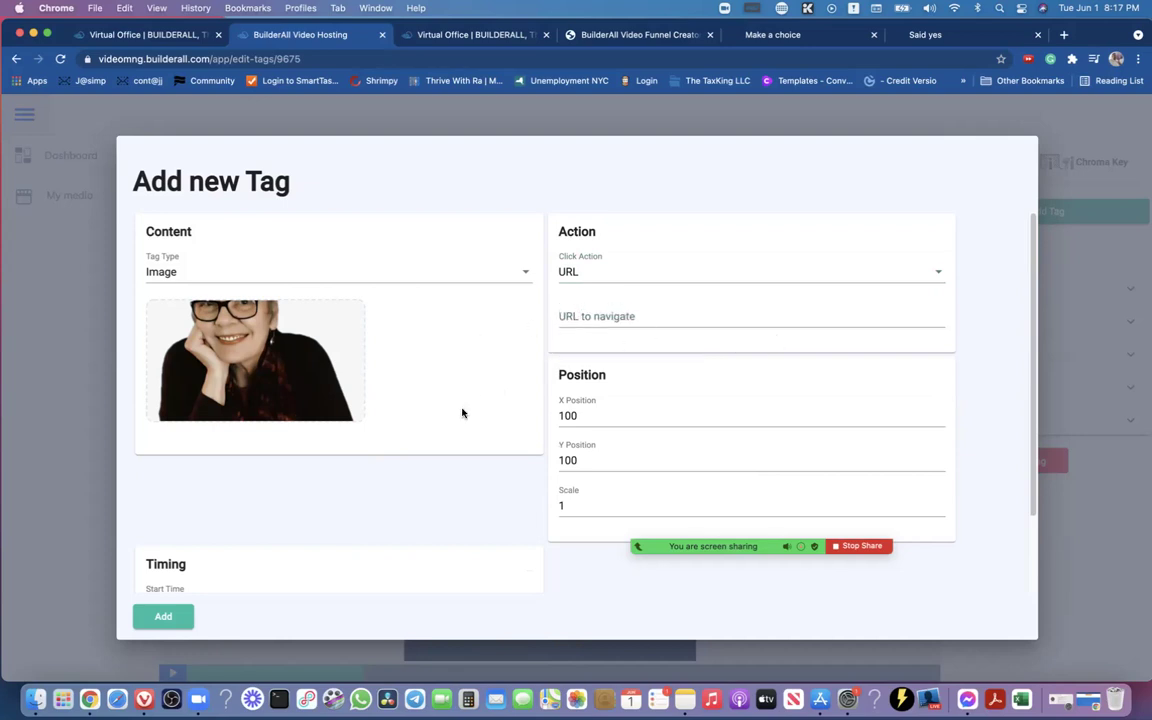
pyautogui.click(581, 270)
pyautogui.click(552, 234)
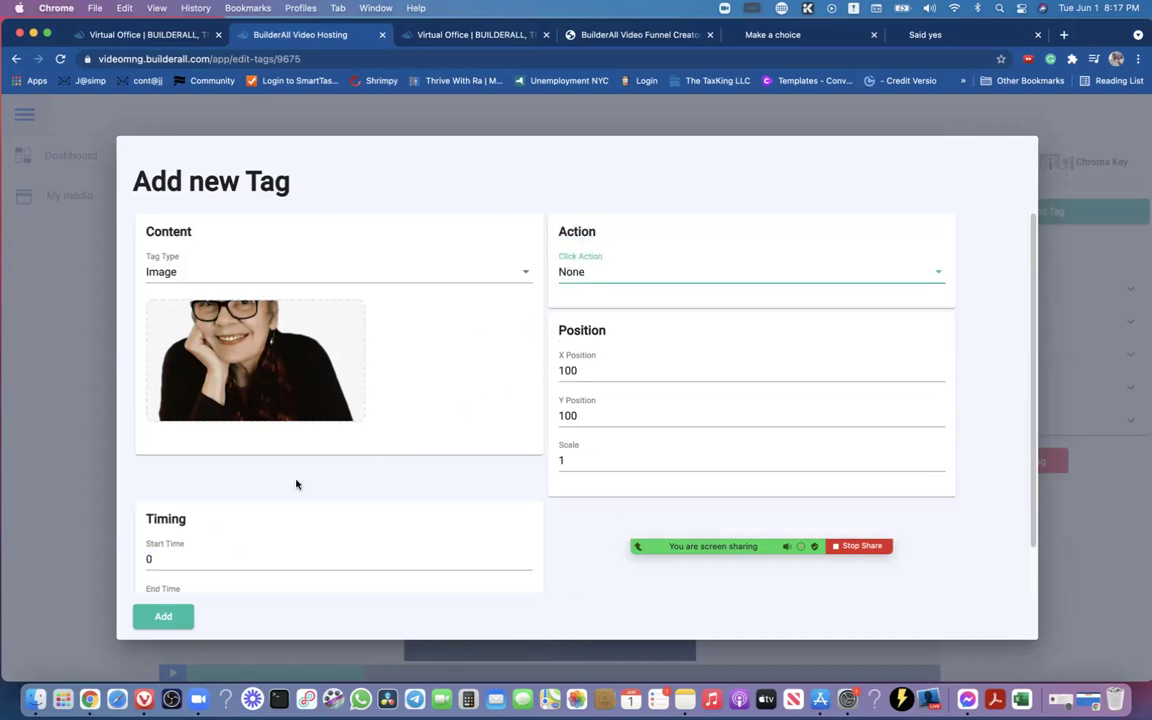
# Set the new tag's timing to start at 0 and end at 5, and add the tag to the video
pyautogui.scroll(-1, 222, 566)
pyautogui.click(168, 507)
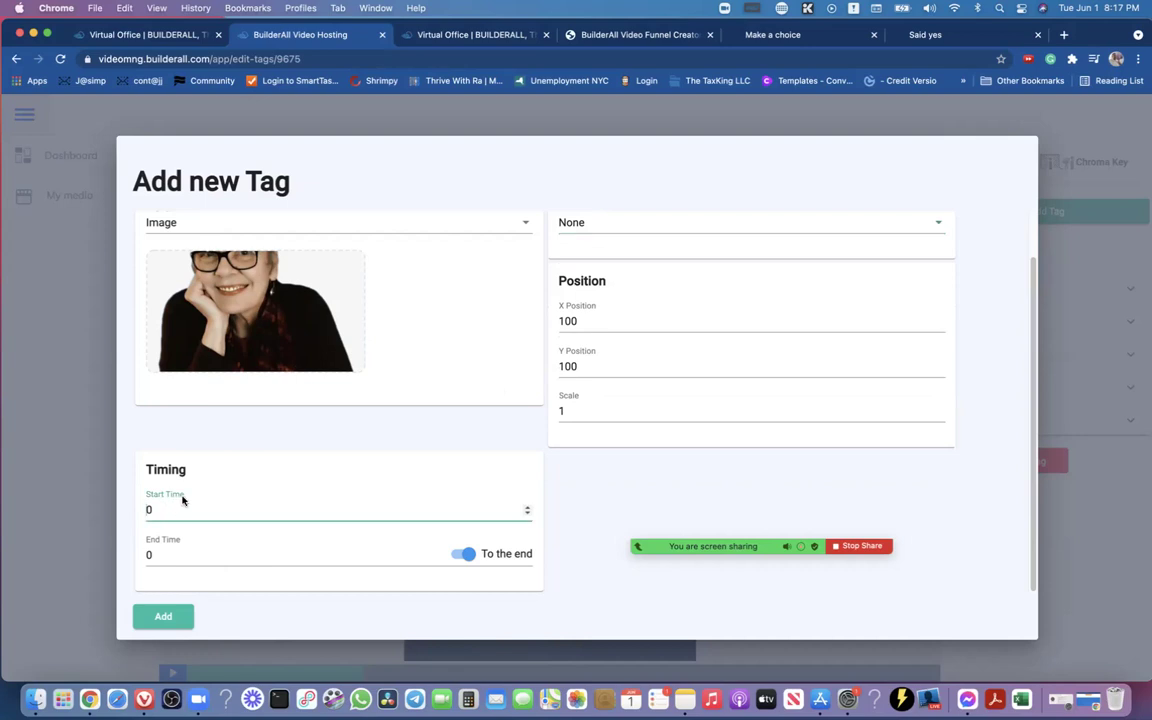
pyautogui.click(167, 553)
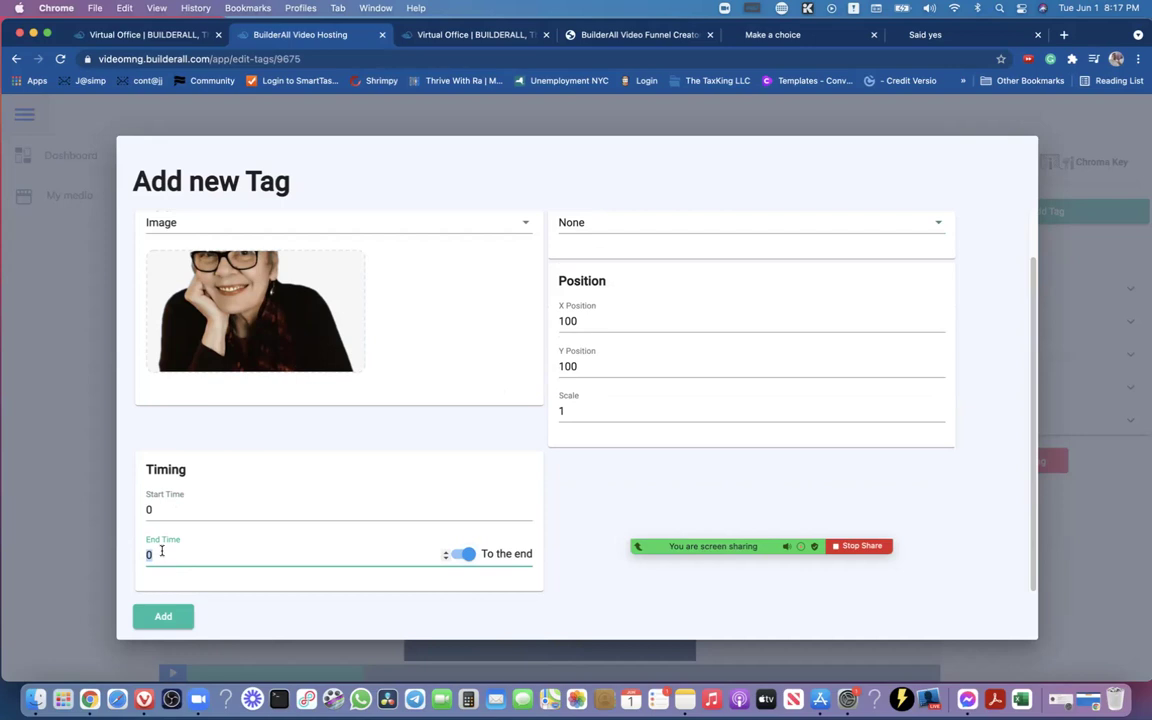
pyautogui.write('5')
pyautogui.click(476, 512)
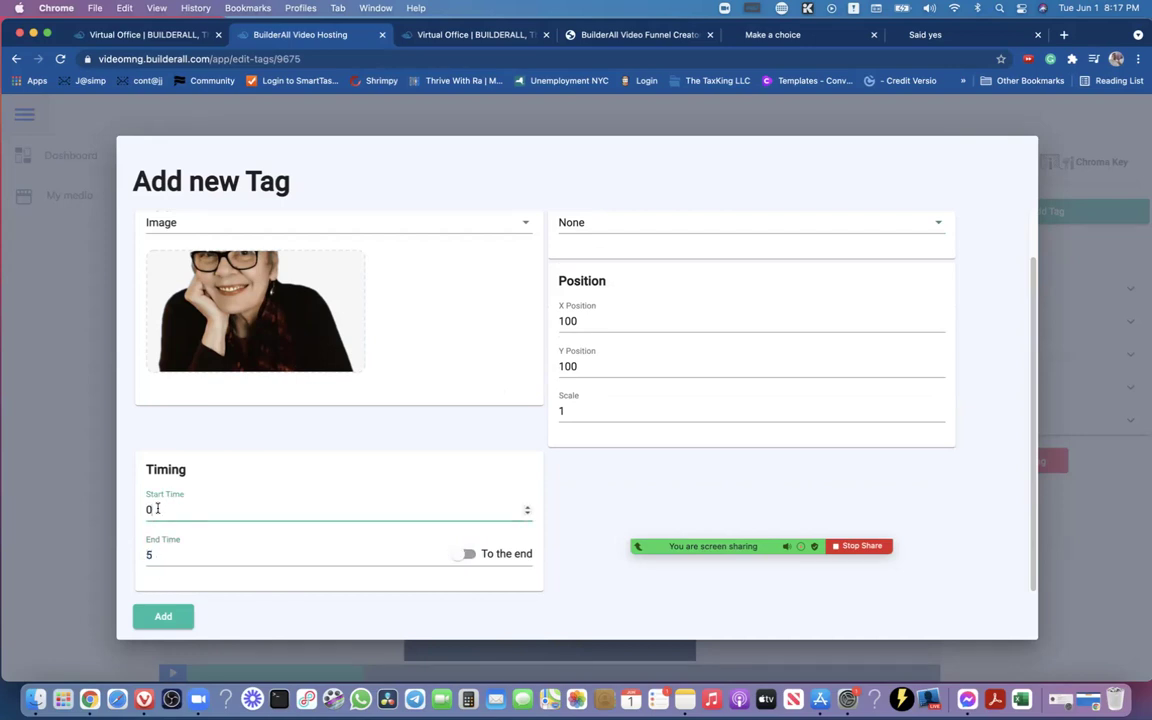
pyautogui.click(165, 617)
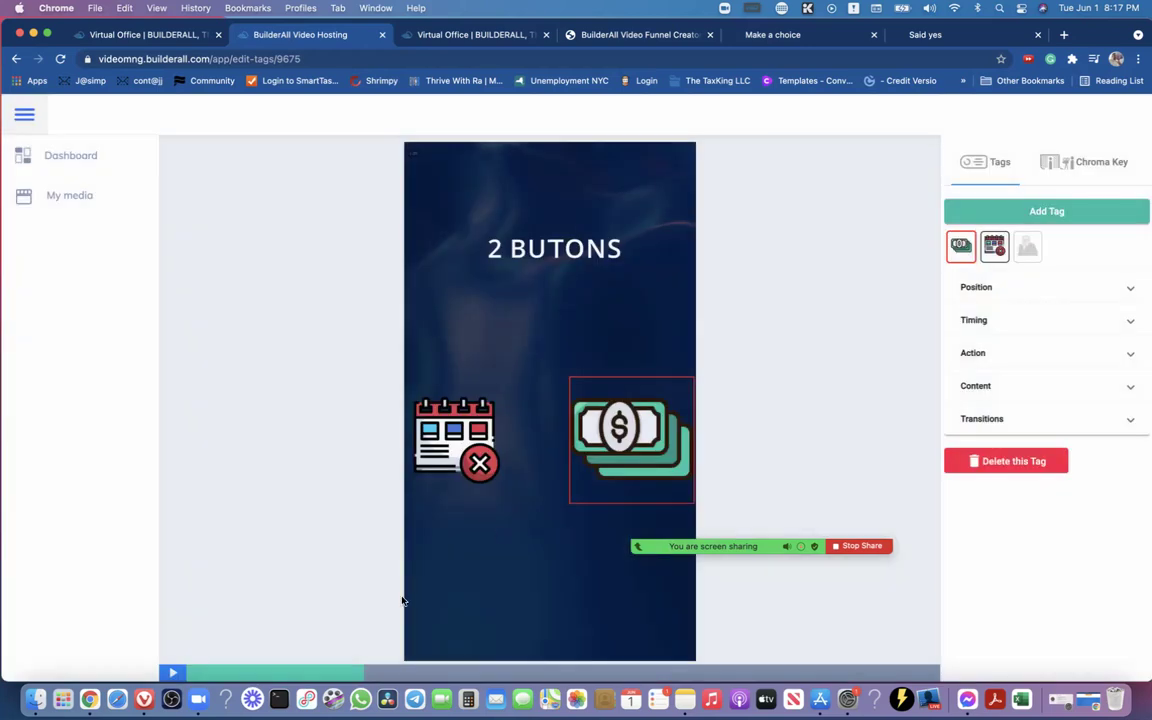
# Jump to the start of the video and move the portrait to the lower part of the frame, about X 52, Y 861
pyautogui.click(199, 678)
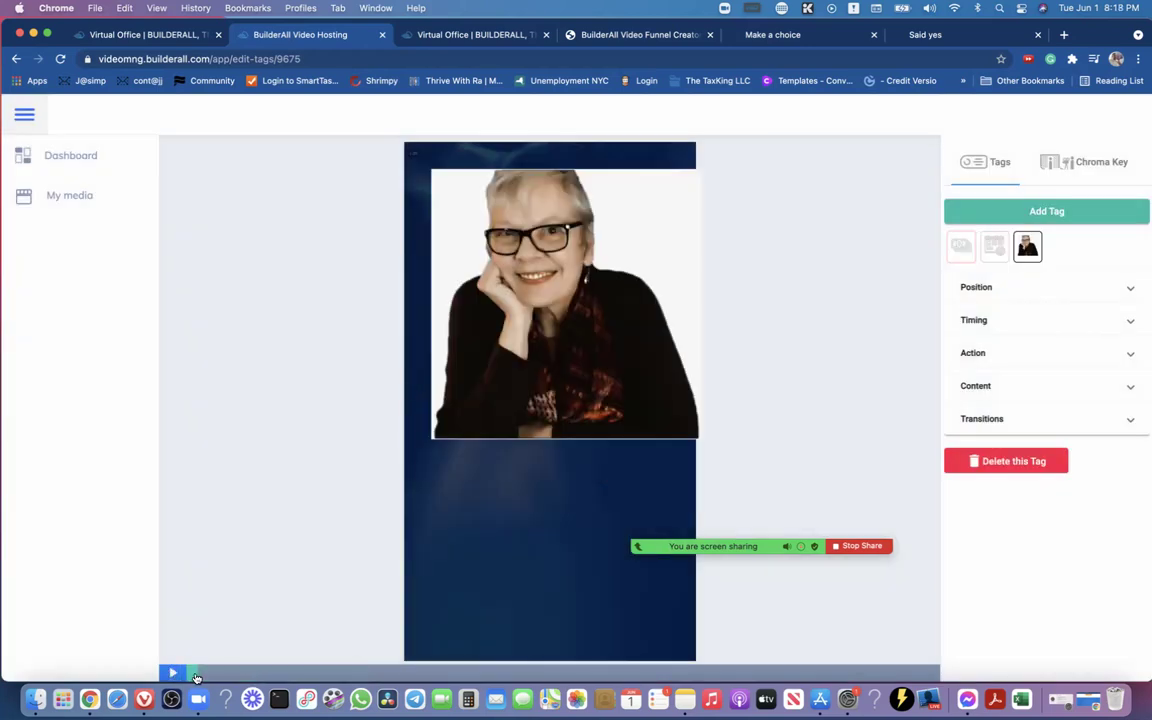
pyautogui.moveTo(584, 372); pyautogui.dragTo(540, 182)
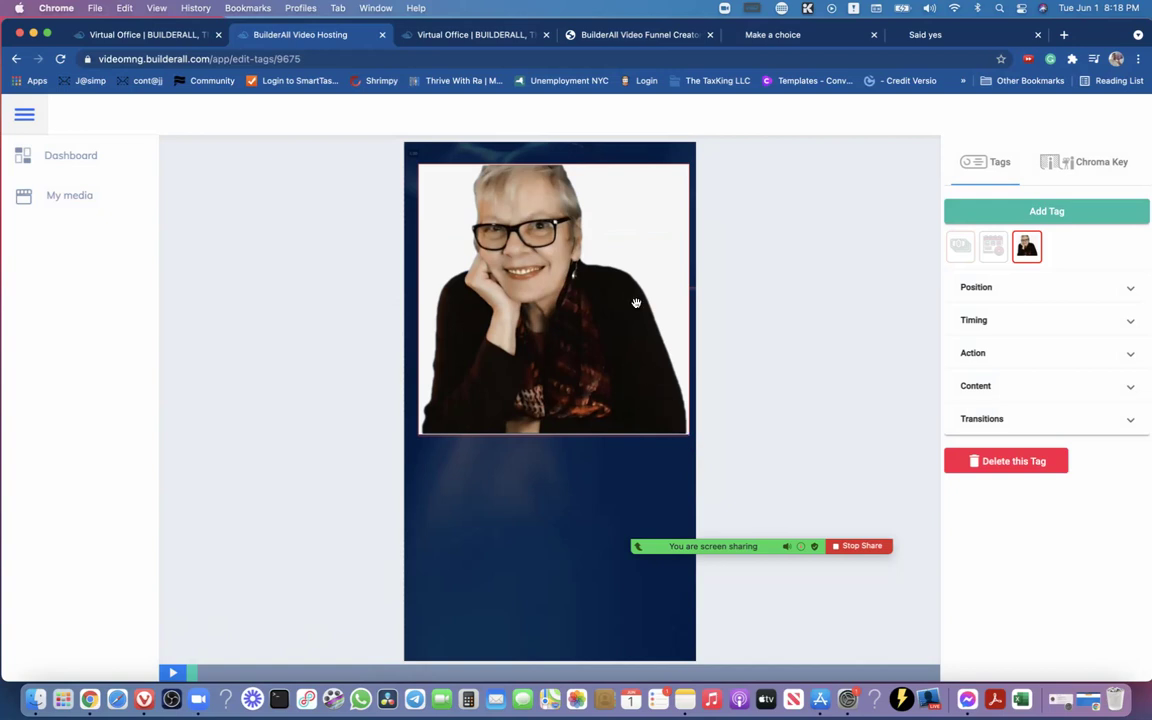
pyautogui.moveTo(638, 303); pyautogui.dragTo(656, 270)
pyautogui.moveTo(669, 316)
pyautogui.mouseDown()
pyautogui.moveTo(632, 445)
pyautogui.moveTo(677, 329)
pyautogui.mouseUp()
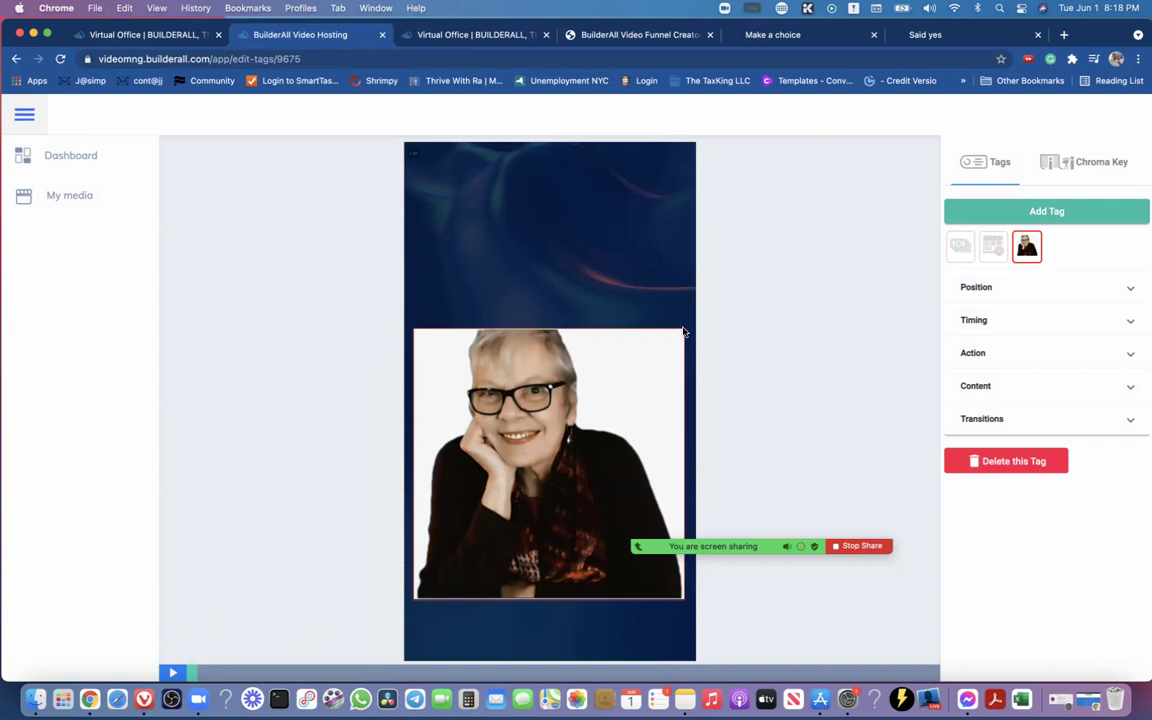
pyautogui.moveTo(632, 404); pyautogui.dragTo(632, 513)
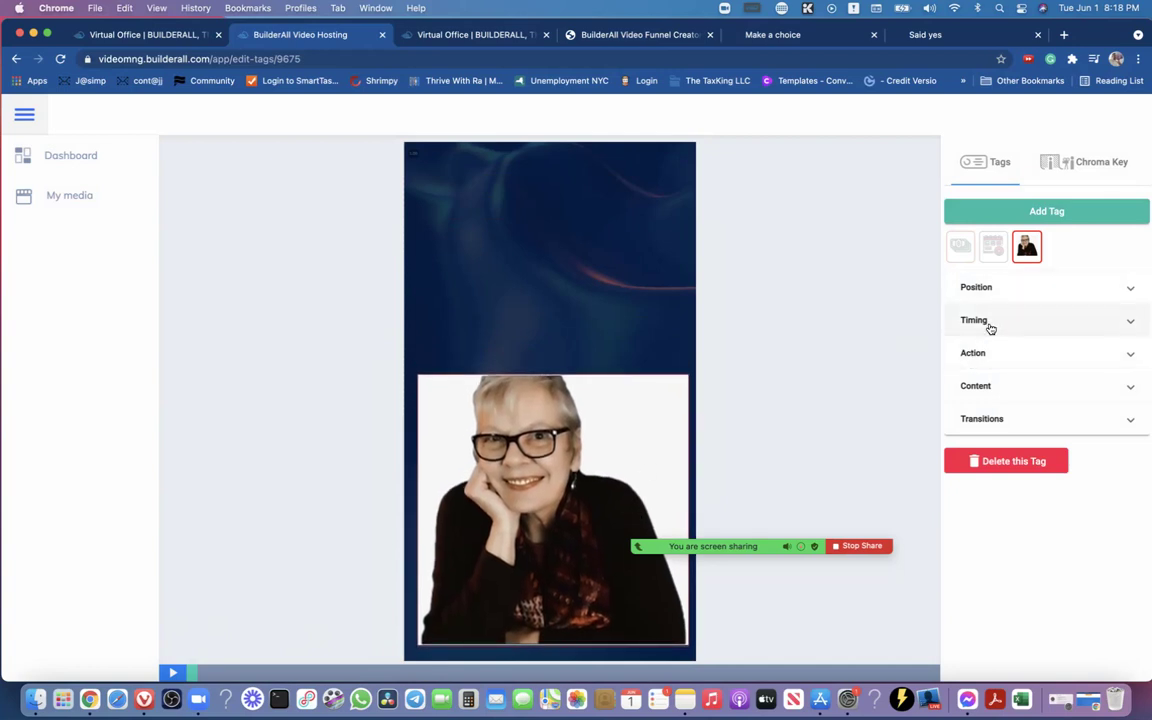
# Reduce the portrait tag's scale to 0.5 and move it to the upper middle of the frame, about X 283, Y 39
pyautogui.click(977, 287)
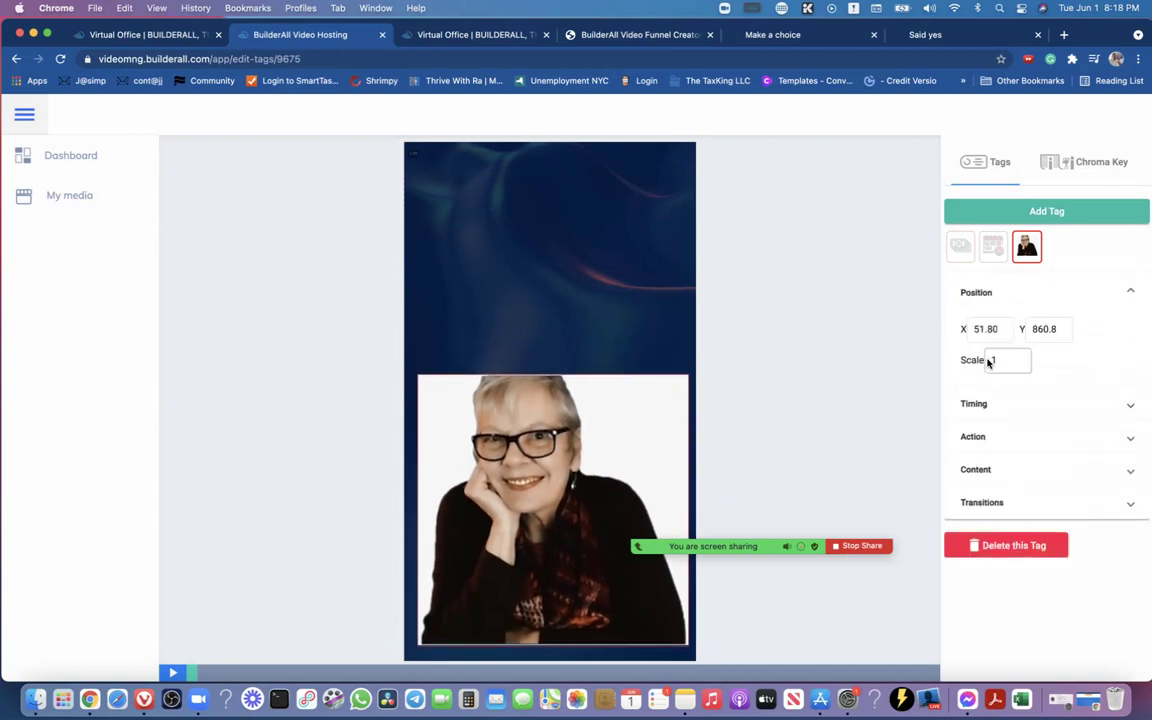
pyautogui.click(1020, 364)
pyautogui.click(1020, 364)
pyautogui.click(1020, 364)
pyautogui.click(1020, 364)
pyautogui.click(1020, 364)
pyautogui.click(1020, 364)
pyautogui.click(1020, 364)
pyautogui.click(1020, 364)
pyautogui.click(1020, 364)
pyautogui.click(1020, 364)
pyautogui.click(1020, 364)
pyautogui.click(1020, 364)
pyautogui.click(1020, 364)
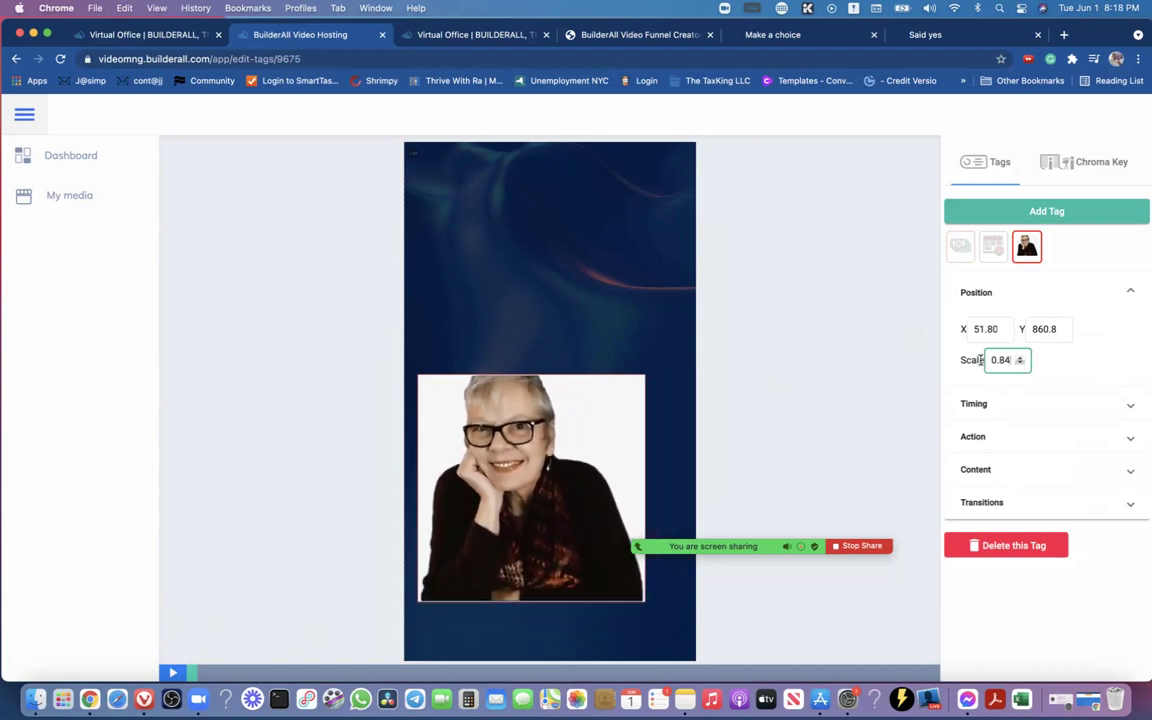
pyautogui.click(1020, 364)
pyautogui.click(1020, 364)
pyautogui.click(1020, 364)
pyautogui.click(1020, 364)
pyautogui.click(1020, 364)
pyautogui.click(1020, 364)
pyautogui.click(1020, 364)
pyautogui.click(1020, 364)
pyautogui.click(1020, 364)
pyautogui.click(1020, 364)
pyautogui.click(1020, 364)
pyautogui.click(1020, 364)
pyautogui.click(1020, 364)
pyautogui.click(1020, 364)
pyautogui.click(1020, 364)
pyautogui.click(1020, 364)
pyautogui.click(1020, 364)
pyautogui.click(1020, 364)
pyautogui.click(1020, 364)
pyautogui.click(1020, 364)
pyautogui.click(1020, 364)
pyautogui.click(1020, 364)
pyautogui.click(1020, 364)
pyautogui.click(1020, 364)
pyautogui.click(1020, 364)
pyautogui.click(1020, 364)
pyautogui.click(1020, 364)
pyautogui.click(1020, 364)
pyautogui.click(1020, 364)
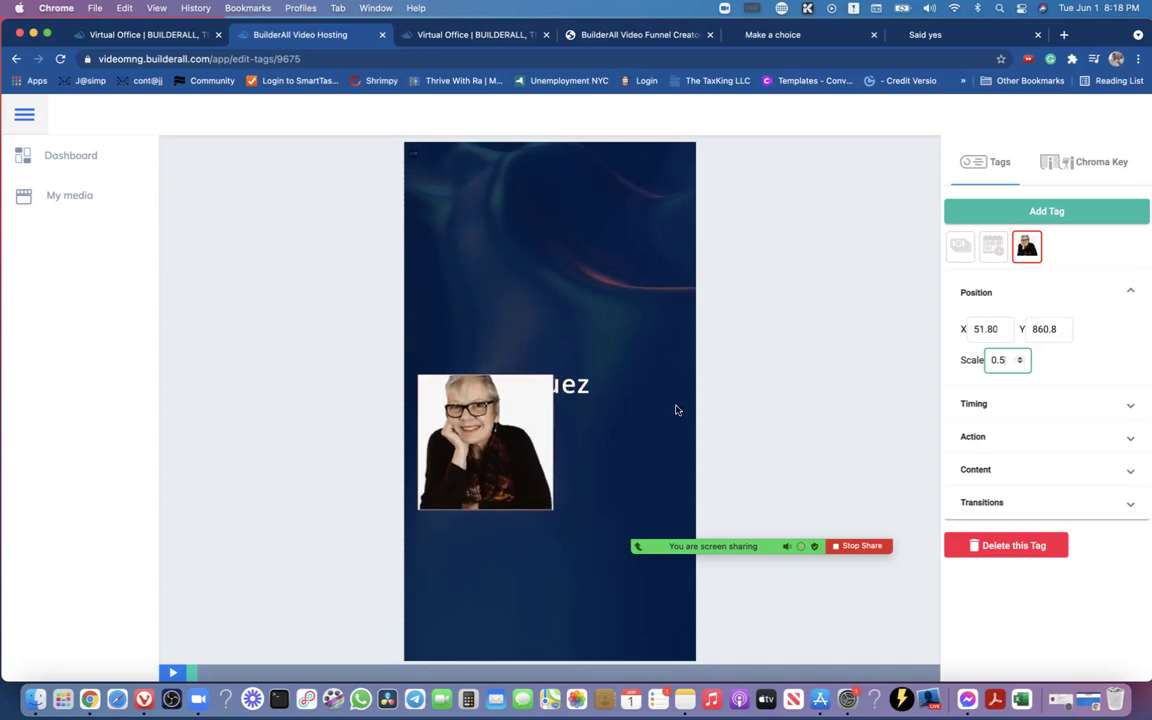
pyautogui.moveTo(507, 448); pyautogui.dragTo(568, 231)
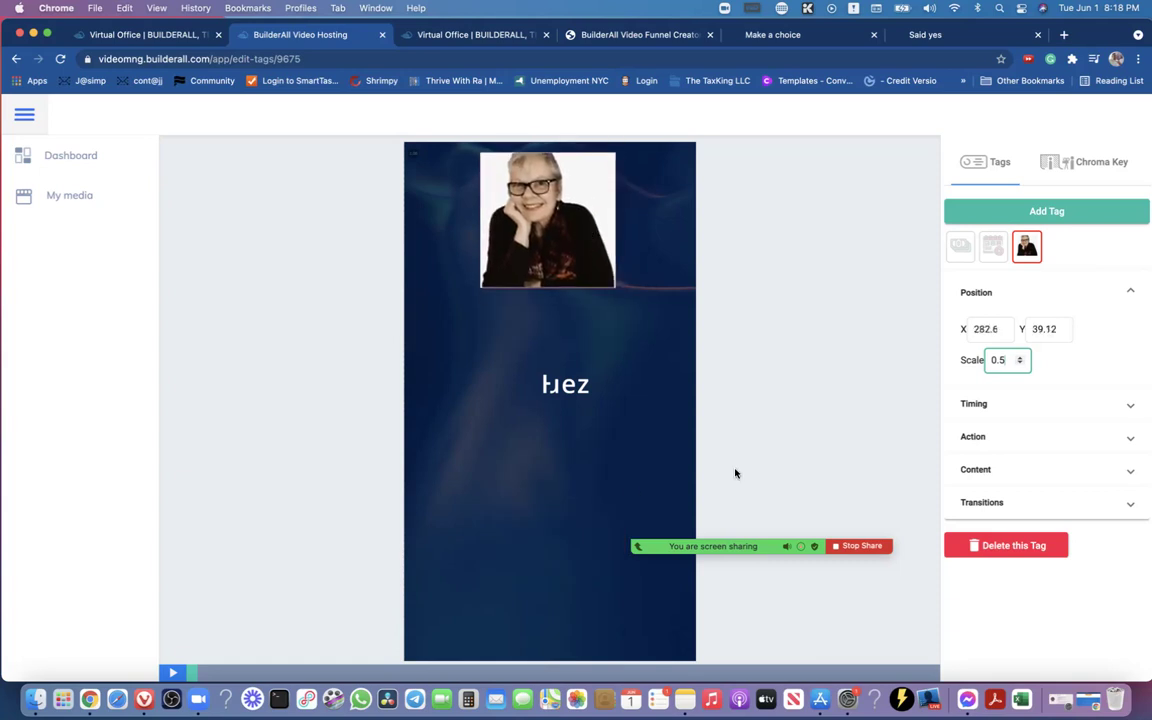
# Play the video to preview the portrait, return to its start and shift the portrait slightly to about X 303, Y 47
pyautogui.moveTo(652, 563)
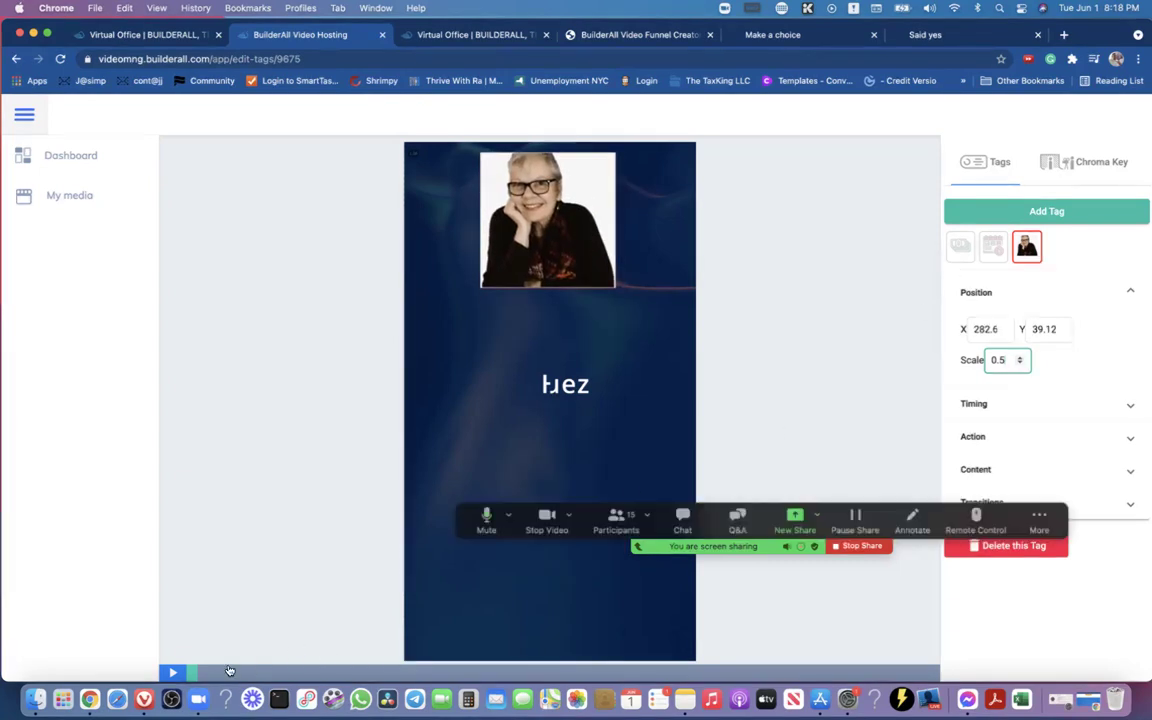
pyautogui.click(171, 673)
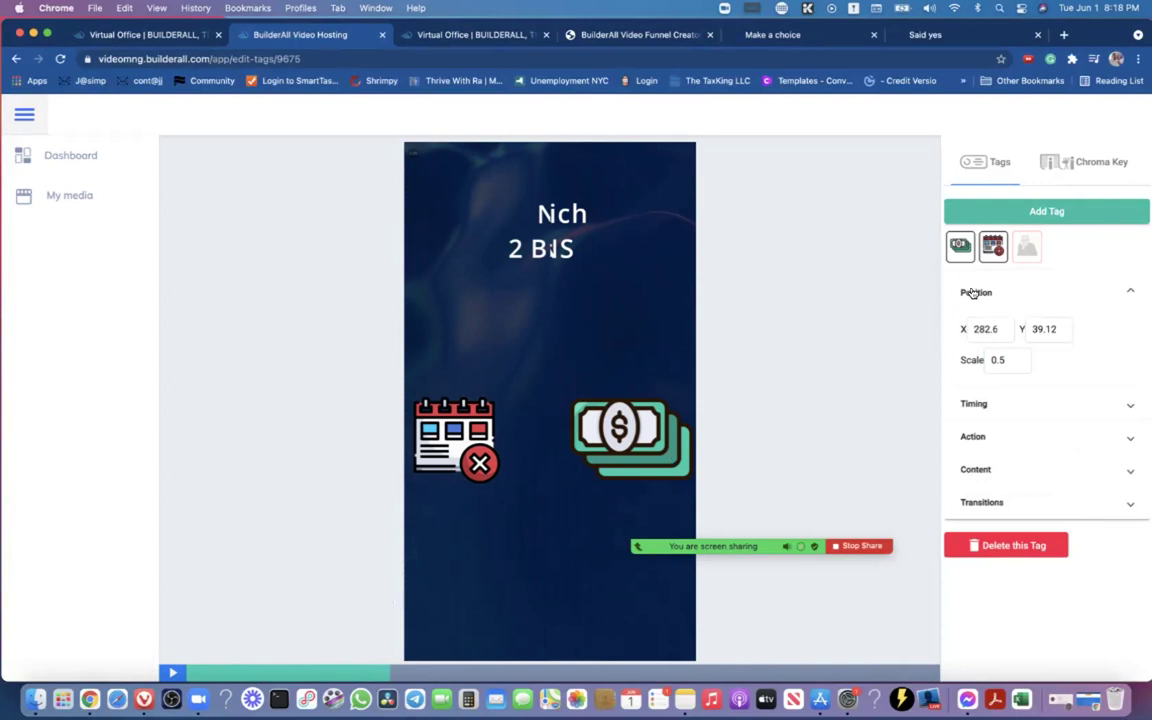
pyautogui.click(190, 673)
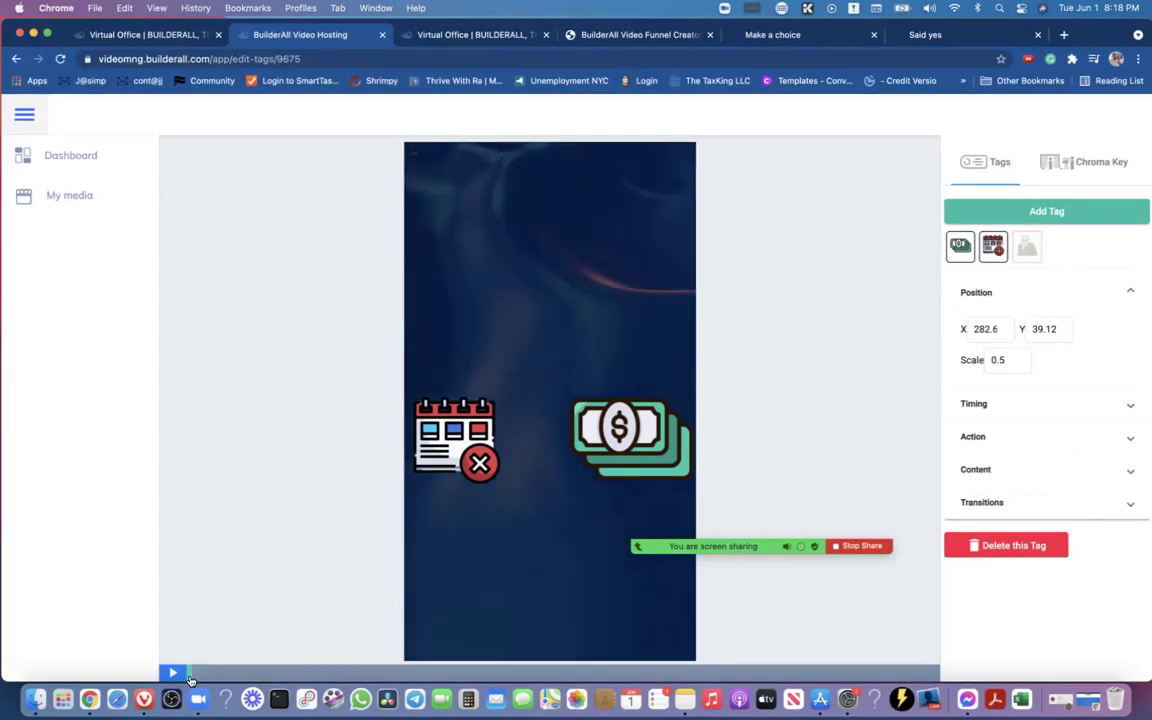
pyautogui.moveTo(558, 192)
pyautogui.mouseDown()
pyautogui.moveTo(558, 216)
pyautogui.moveTo(561, 206)
pyautogui.mouseUp()
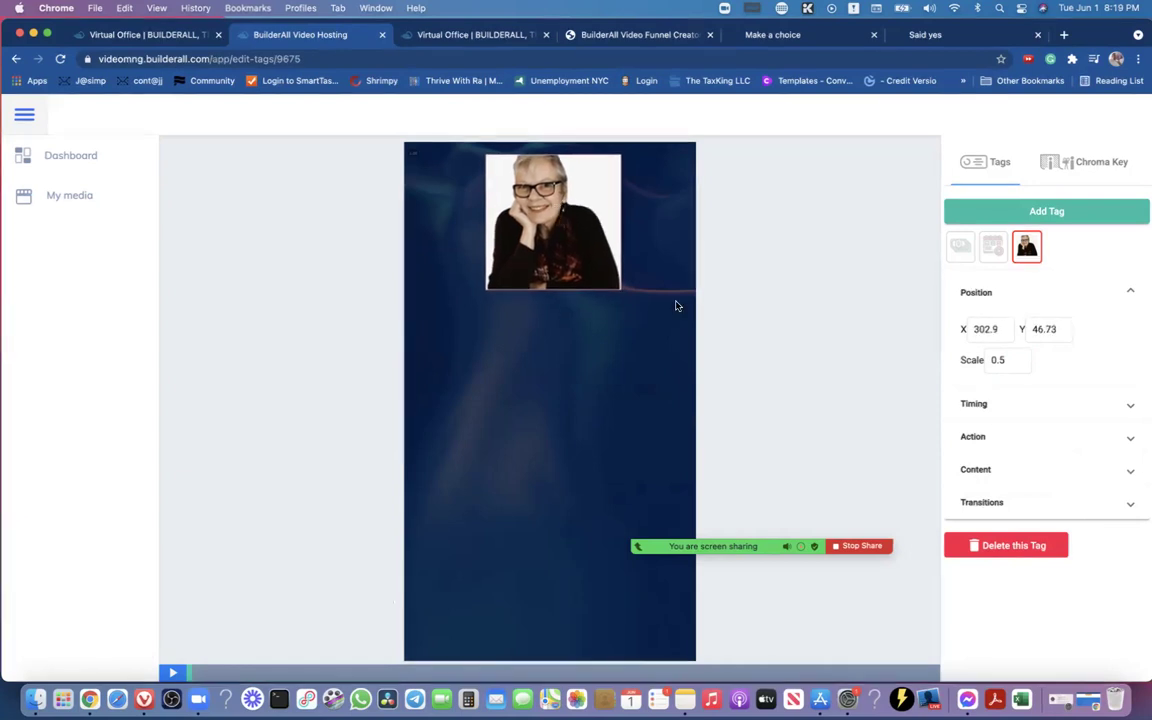
# Try the Phone and Email click actions on the portrait tag without entering a phone number or e-mail address
pyautogui.click(1036, 405)
pyautogui.click(975, 480)
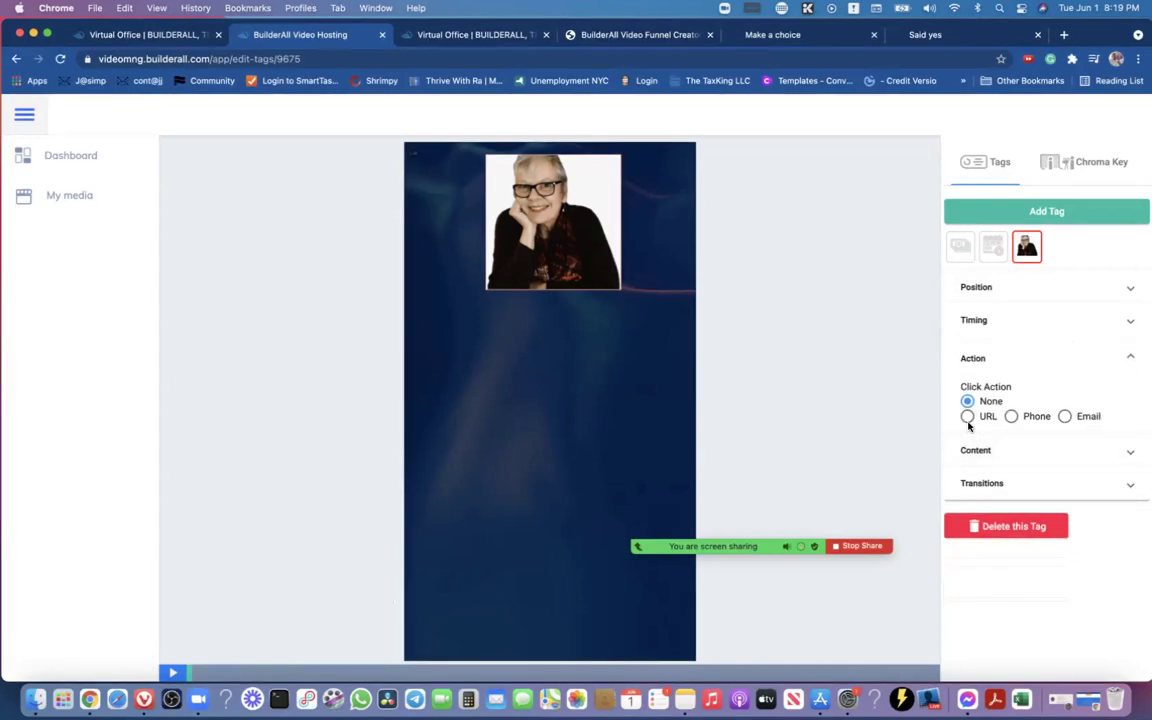
pyautogui.click(967, 417)
pyautogui.click(1011, 416)
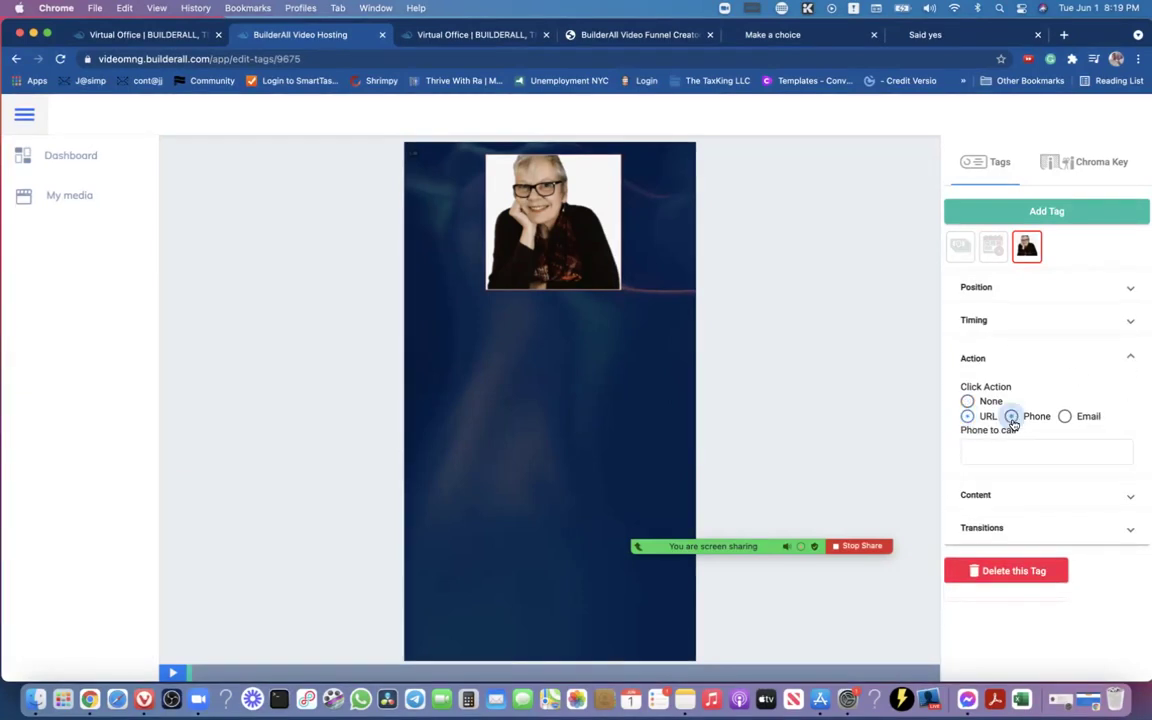
pyautogui.click(983, 456)
pyautogui.click(1026, 432)
pyautogui.click(1013, 458)
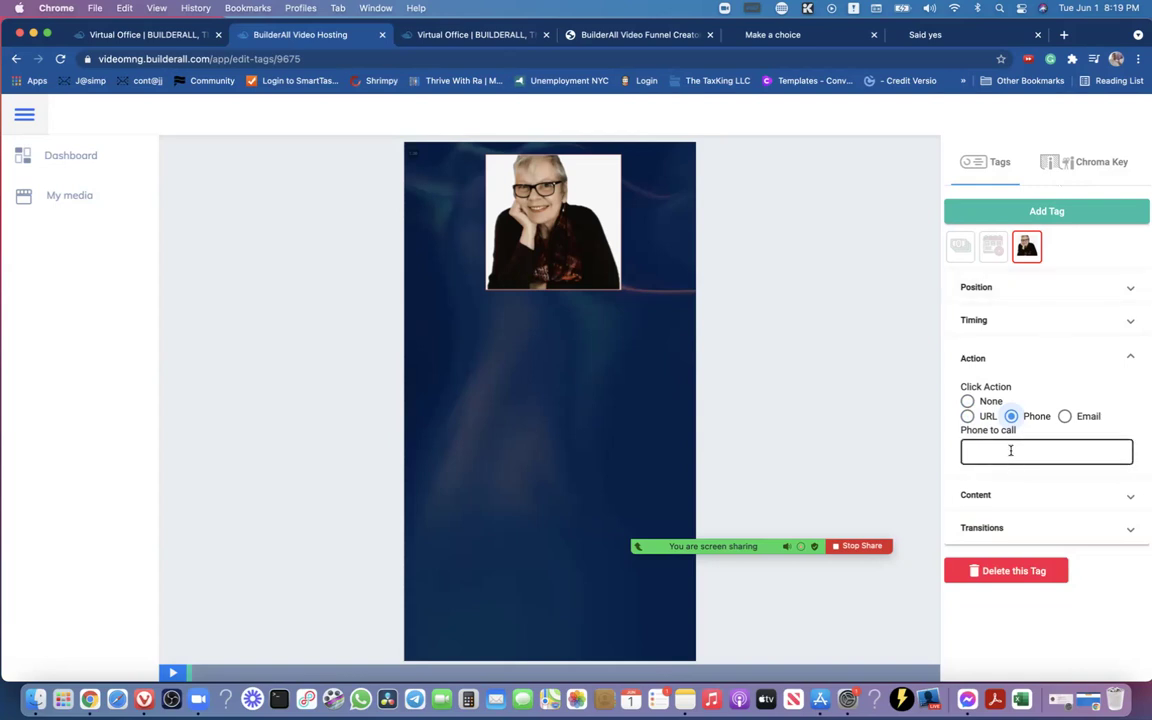
pyautogui.click(1009, 450)
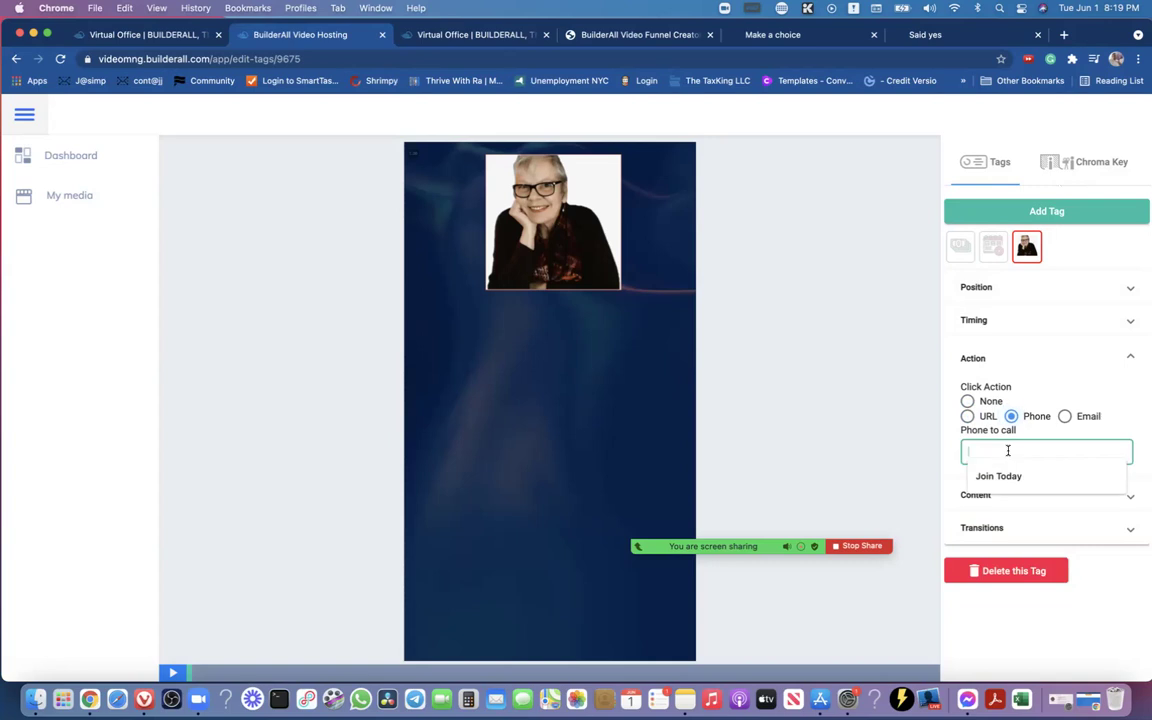
pyautogui.click(949, 453)
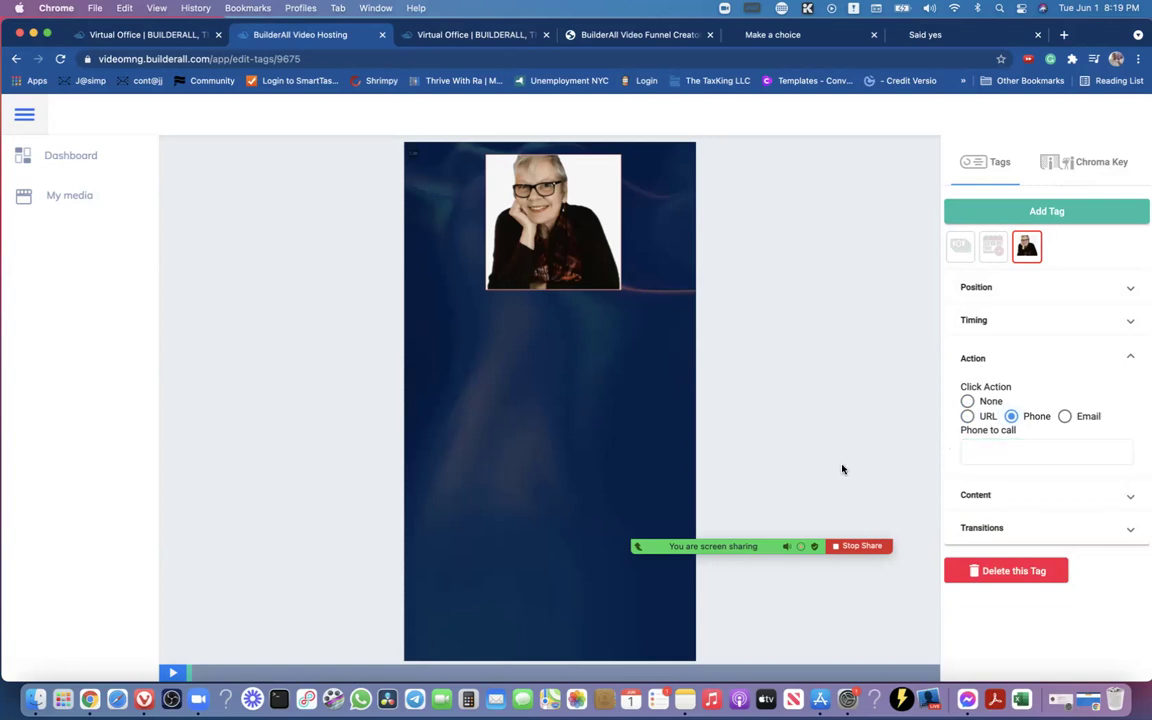
pyautogui.click(1065, 416)
pyautogui.click(992, 452)
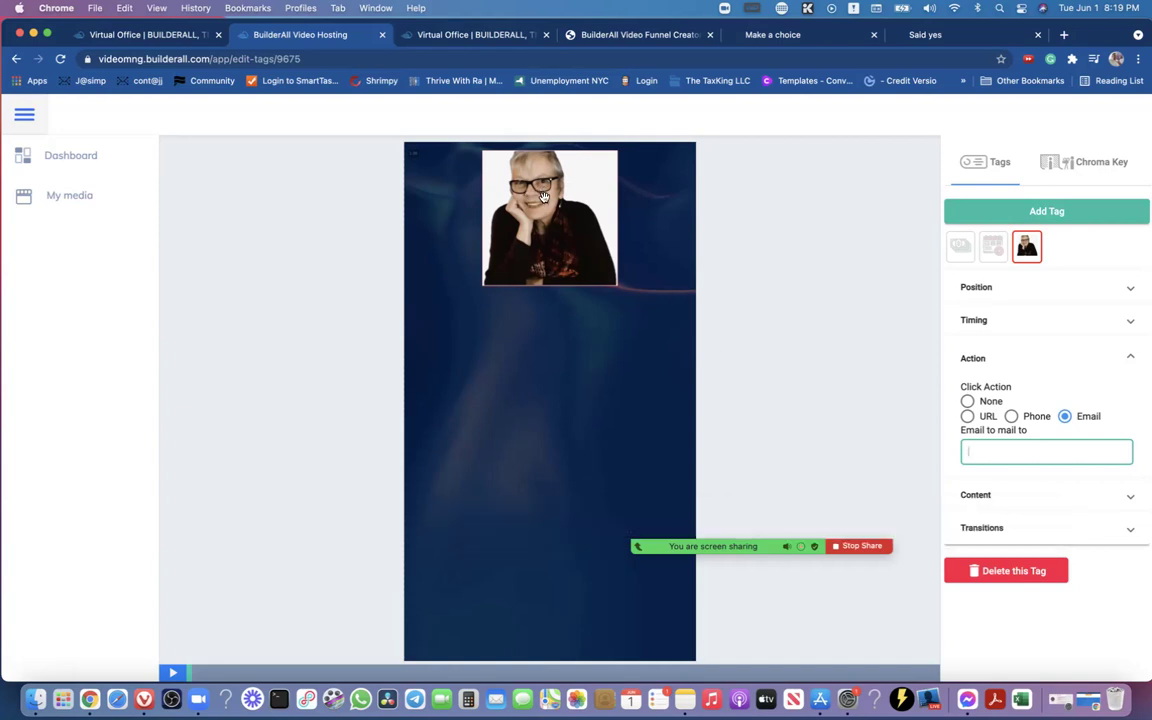
pyautogui.click(968, 416)
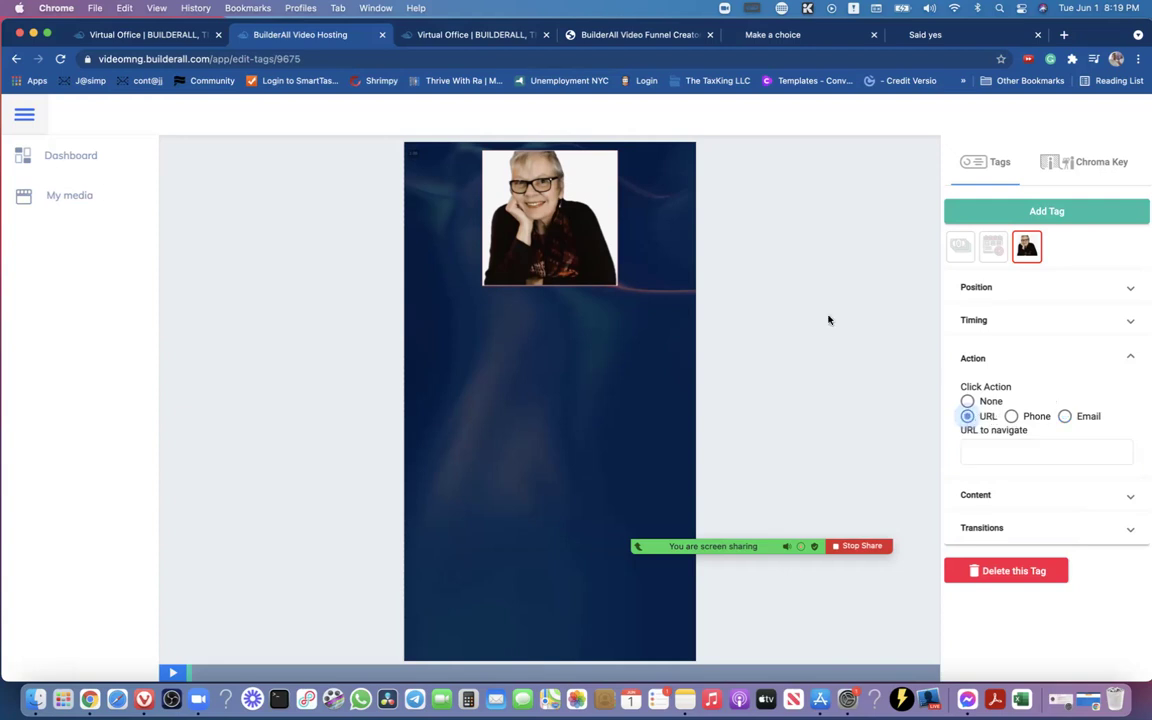
pyautogui.click(1023, 452)
pyautogui.write('https://www.builderall.com')
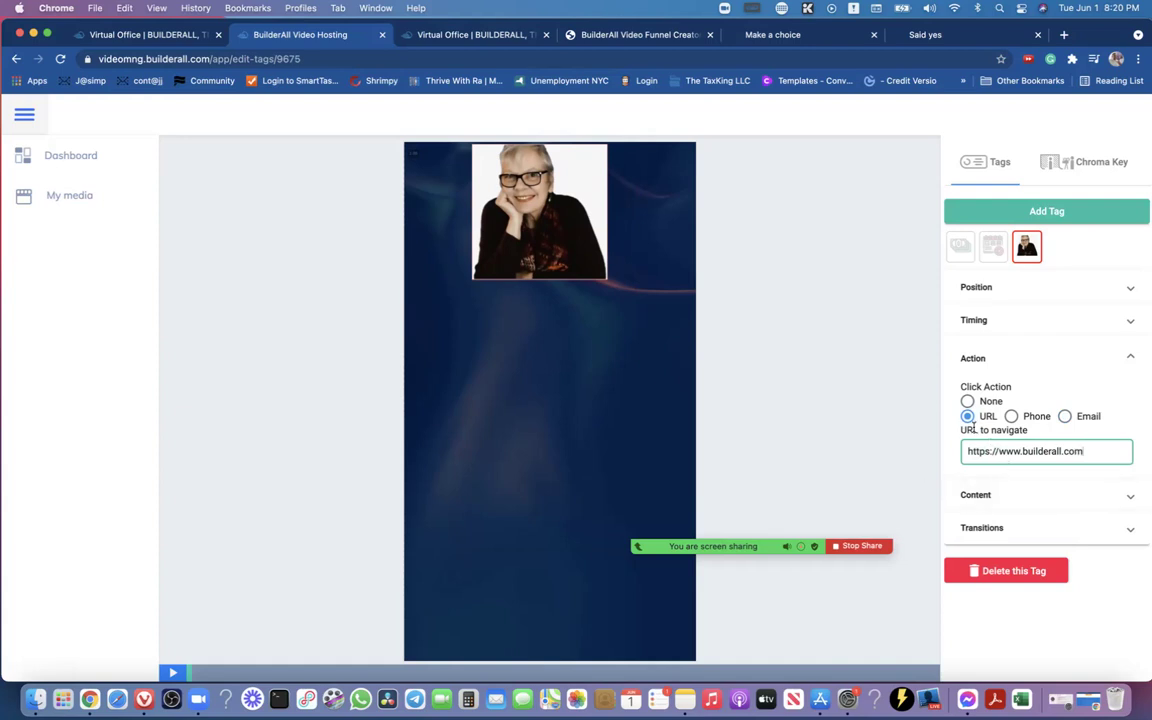
# Check the portrait tag's content image and dismiss the file chooser for replacing it without selecting a file
pyautogui.click(985, 495)
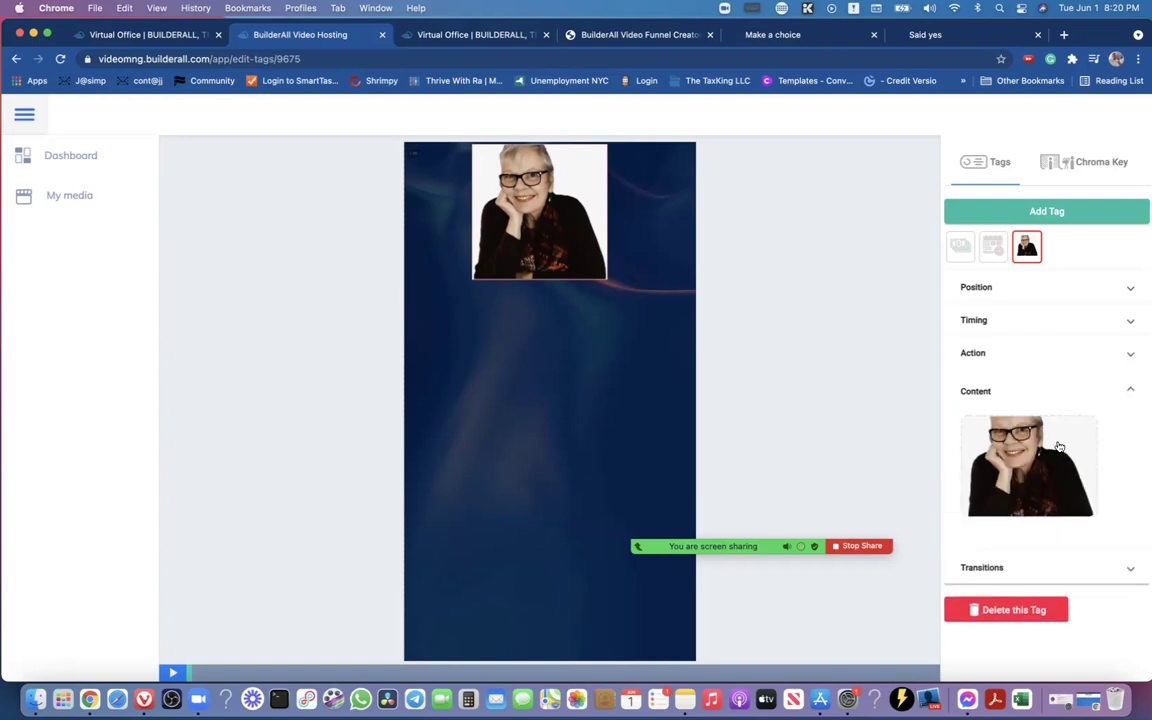
pyautogui.click(982, 418)
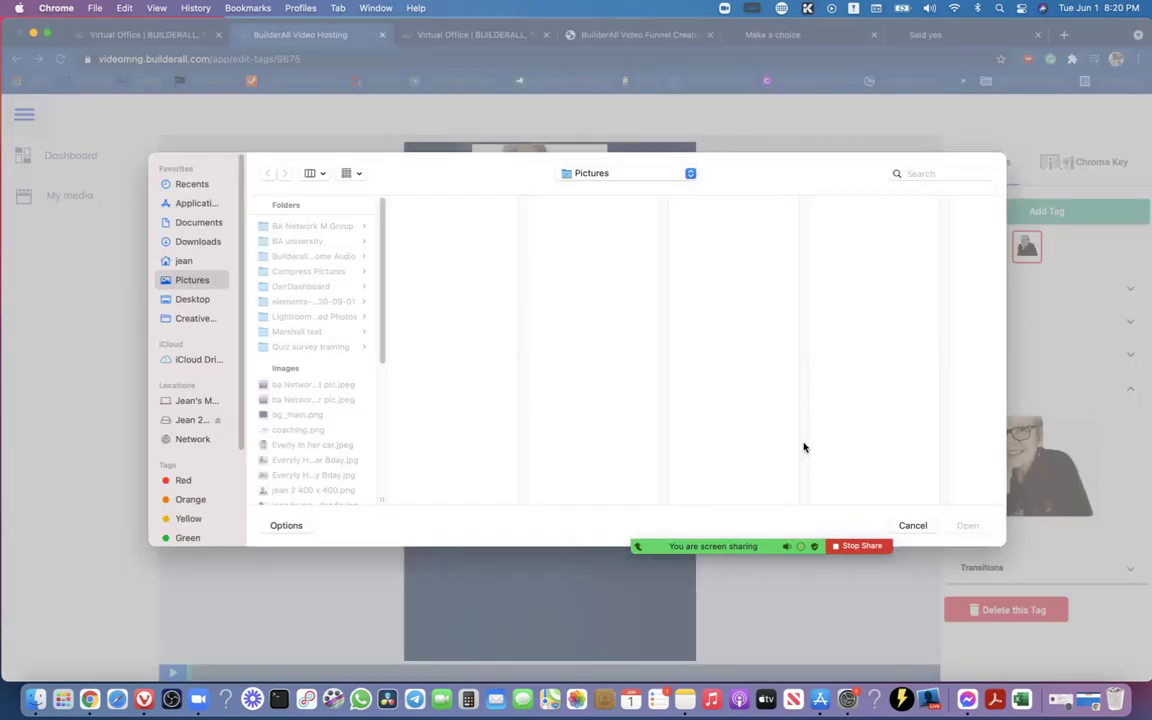
pyautogui.click(913, 526)
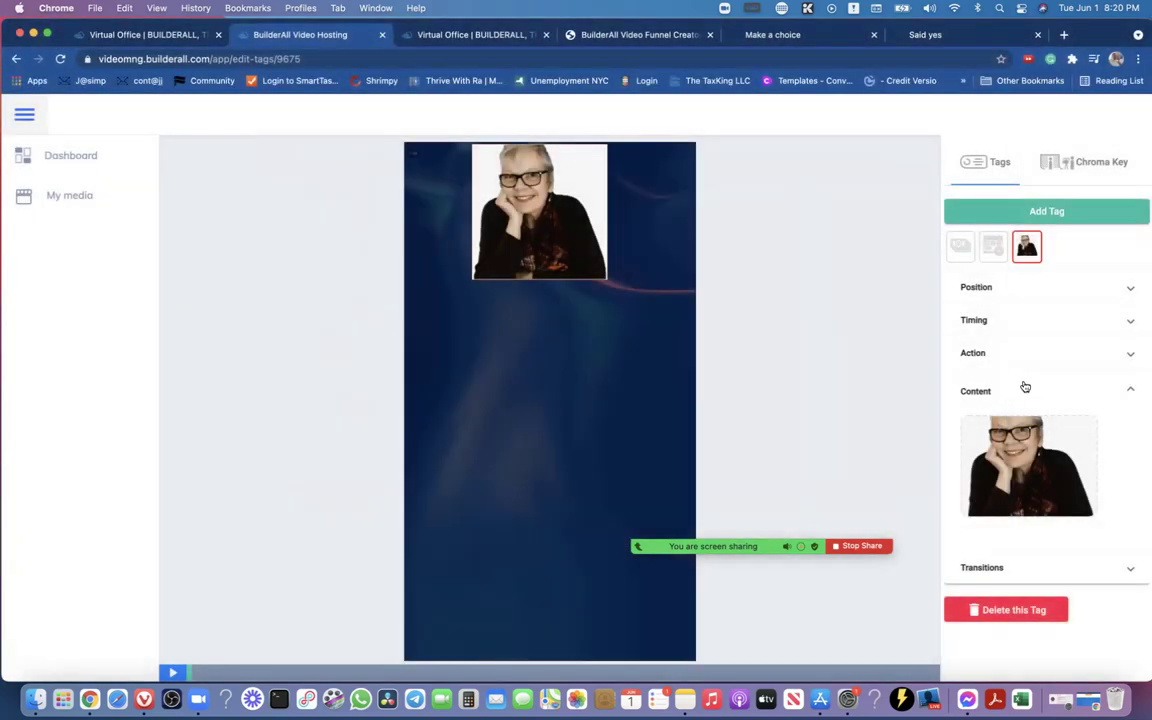
pyautogui.click(1023, 386)
# Enable the portrait tag's Fade transition, set Scale to Vertical and Move from/to to Top, and preview the video
pyautogui.click(1005, 418)
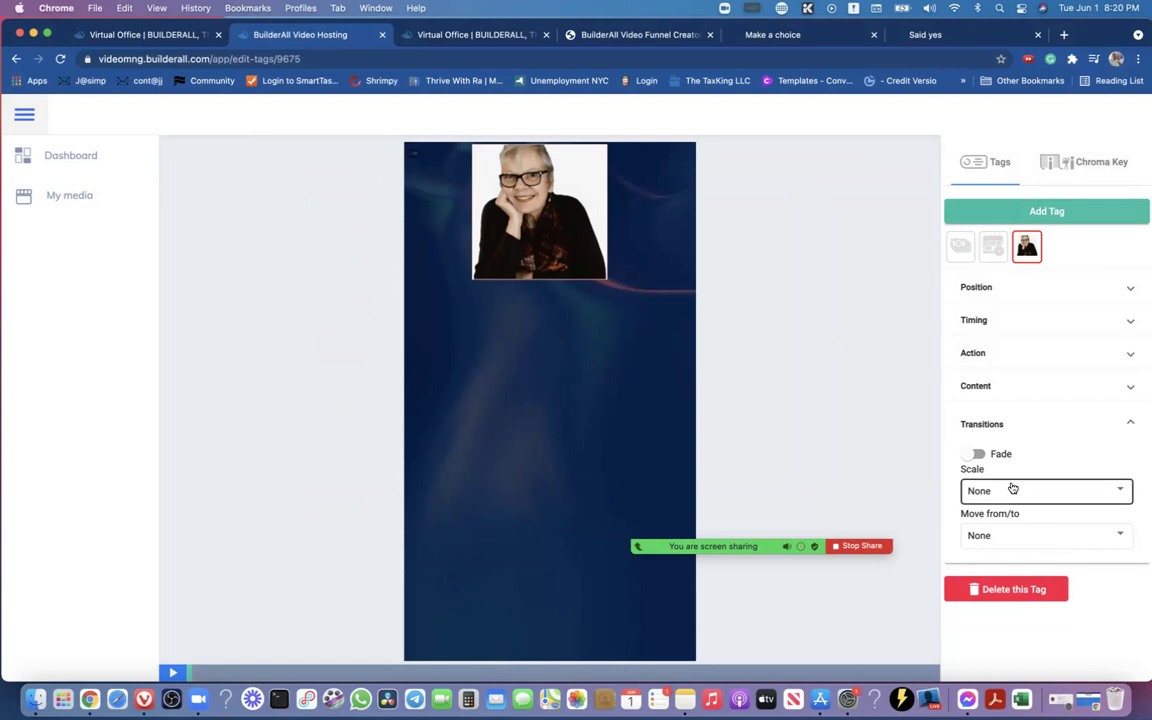
pyautogui.click(975, 456)
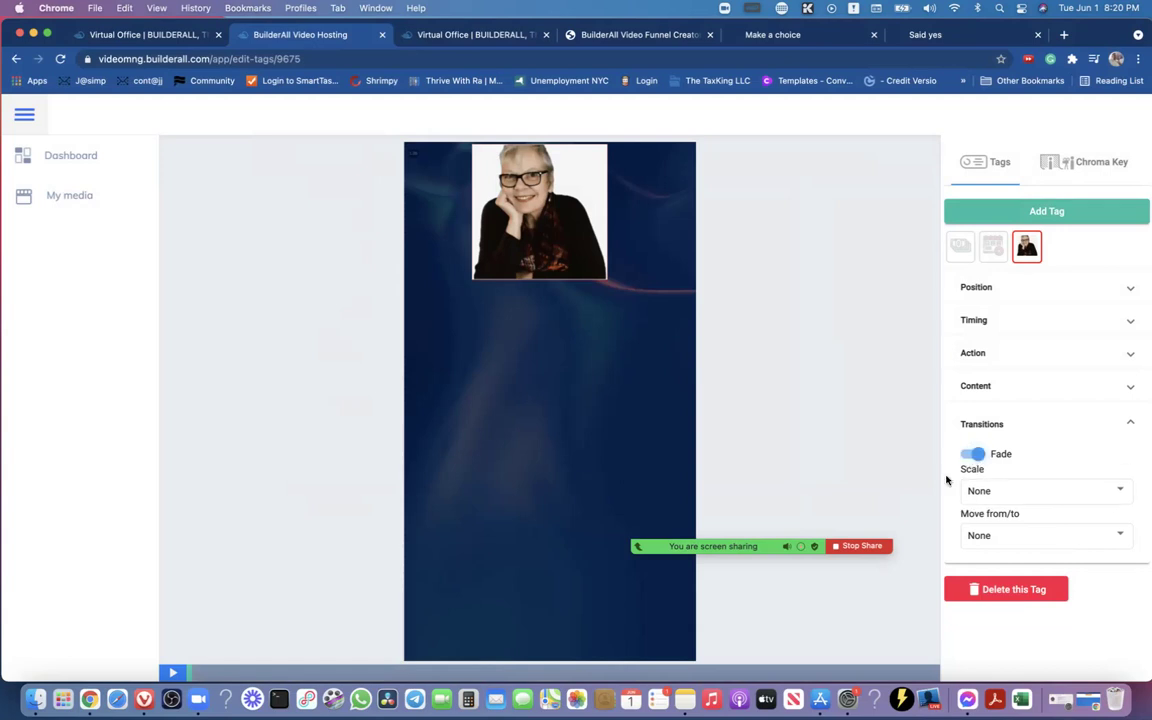
pyautogui.click(1013, 494)
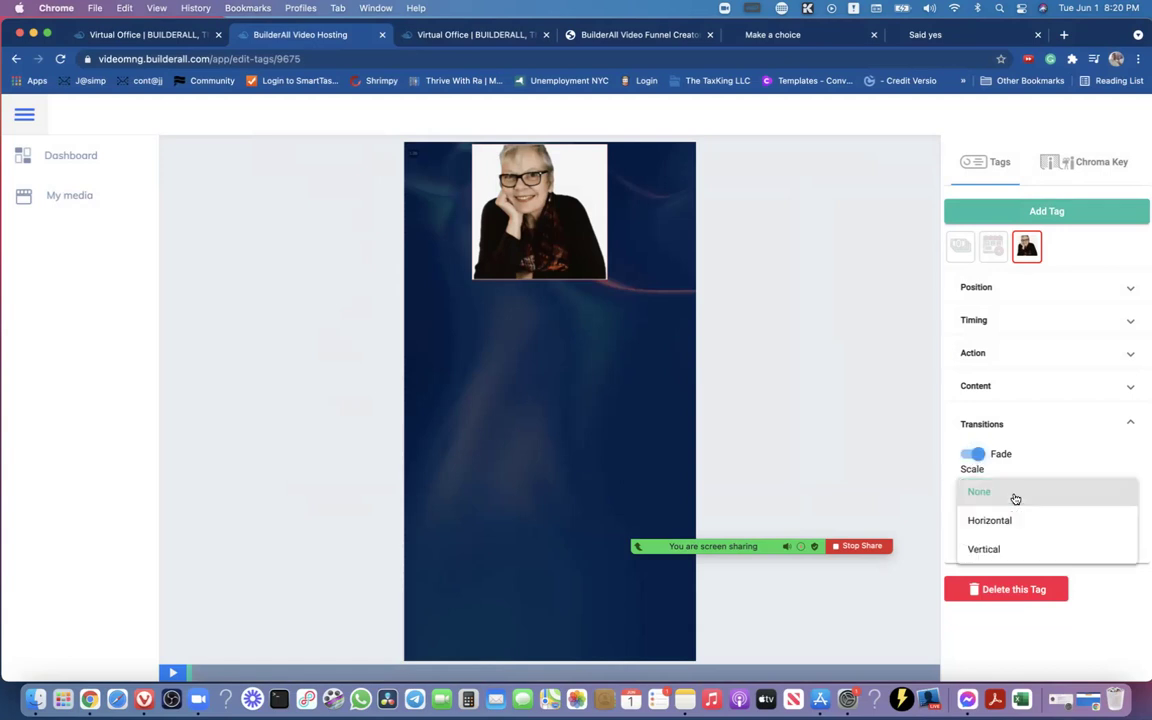
pyautogui.click(985, 550)
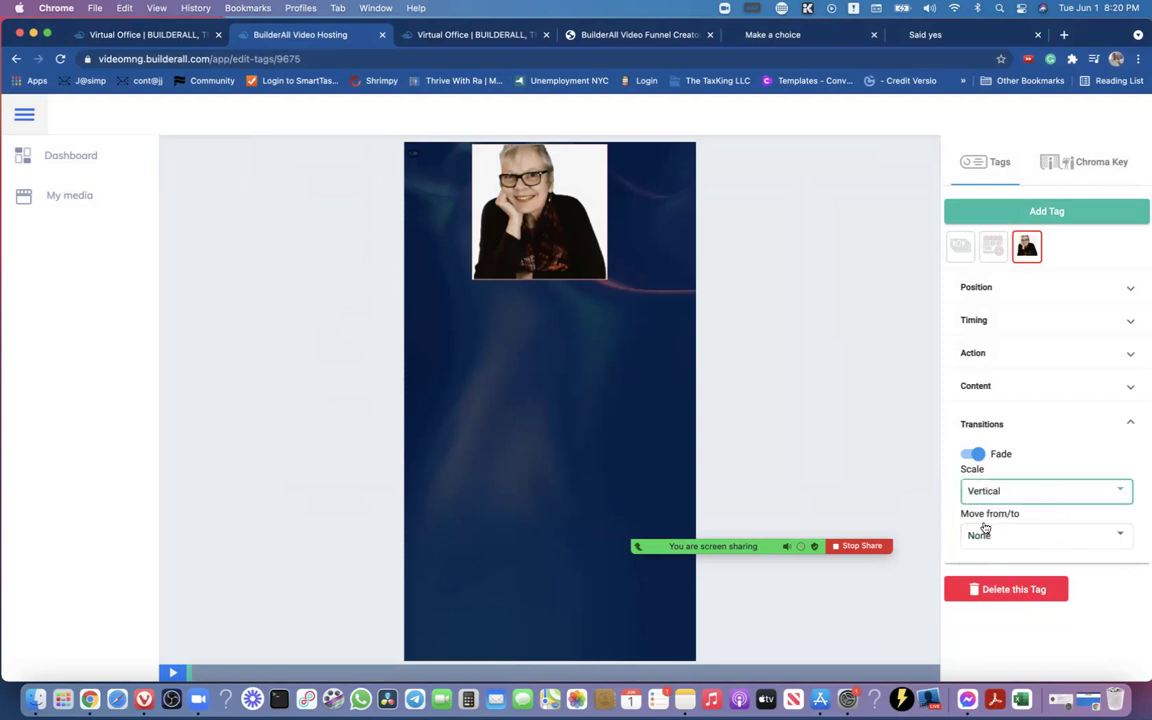
pyautogui.click(985, 533)
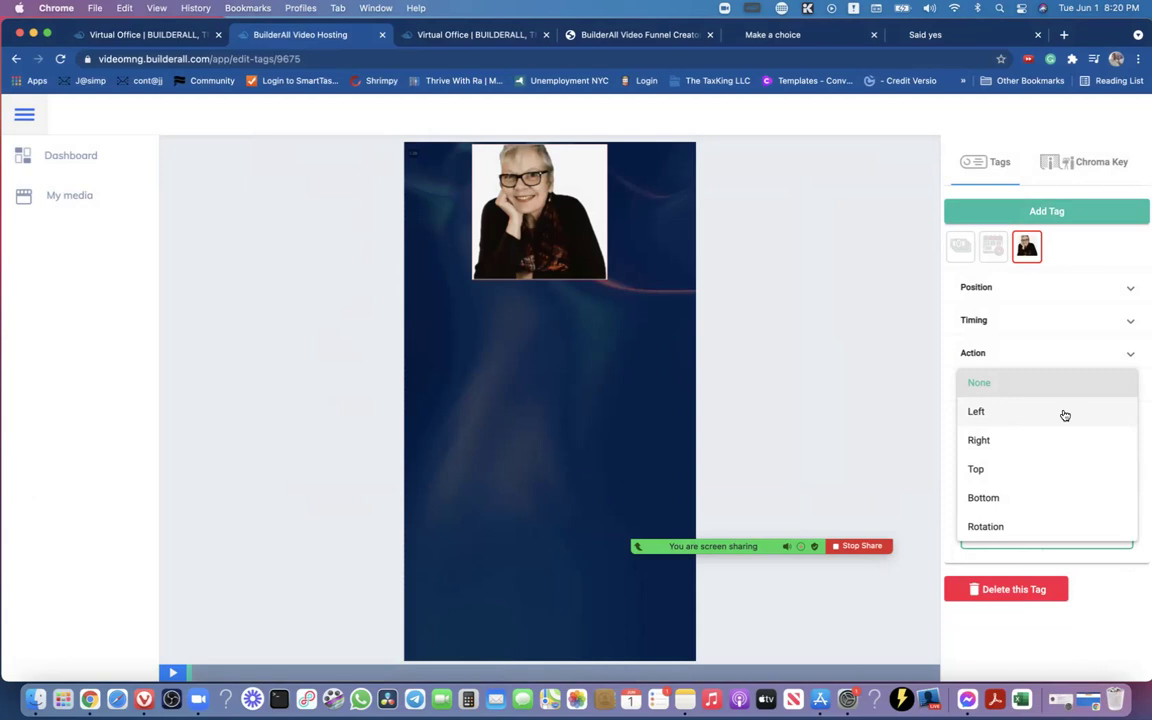
pyautogui.click(992, 474)
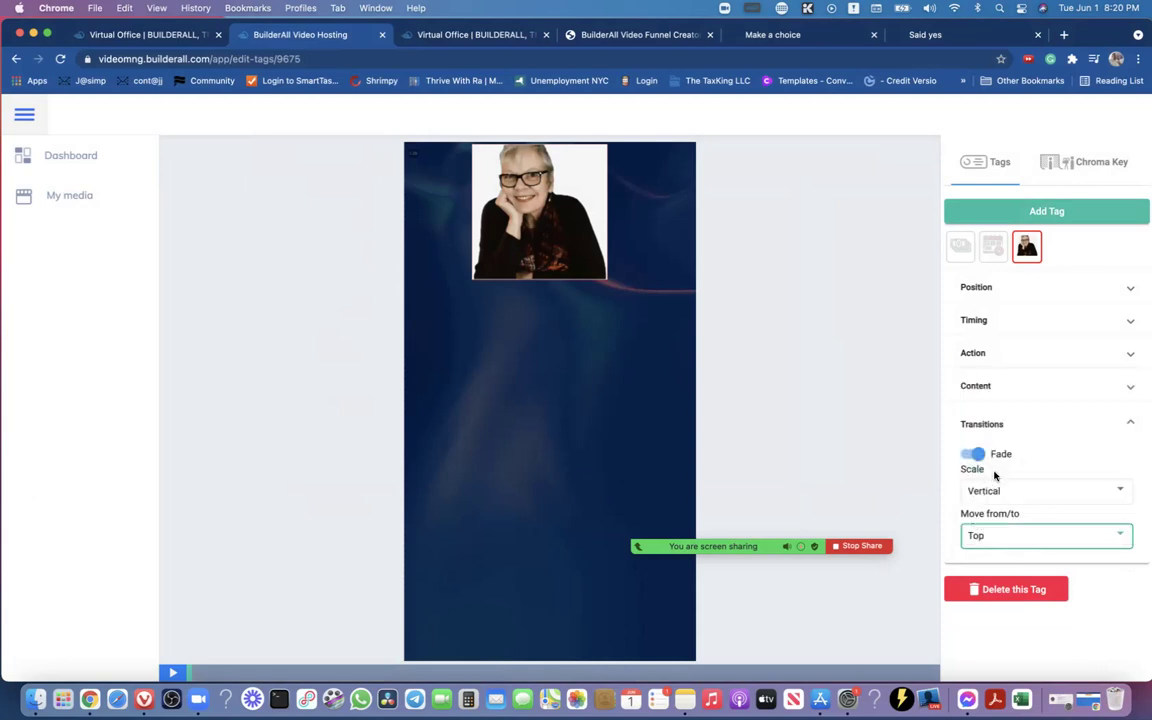
pyautogui.click(172, 673)
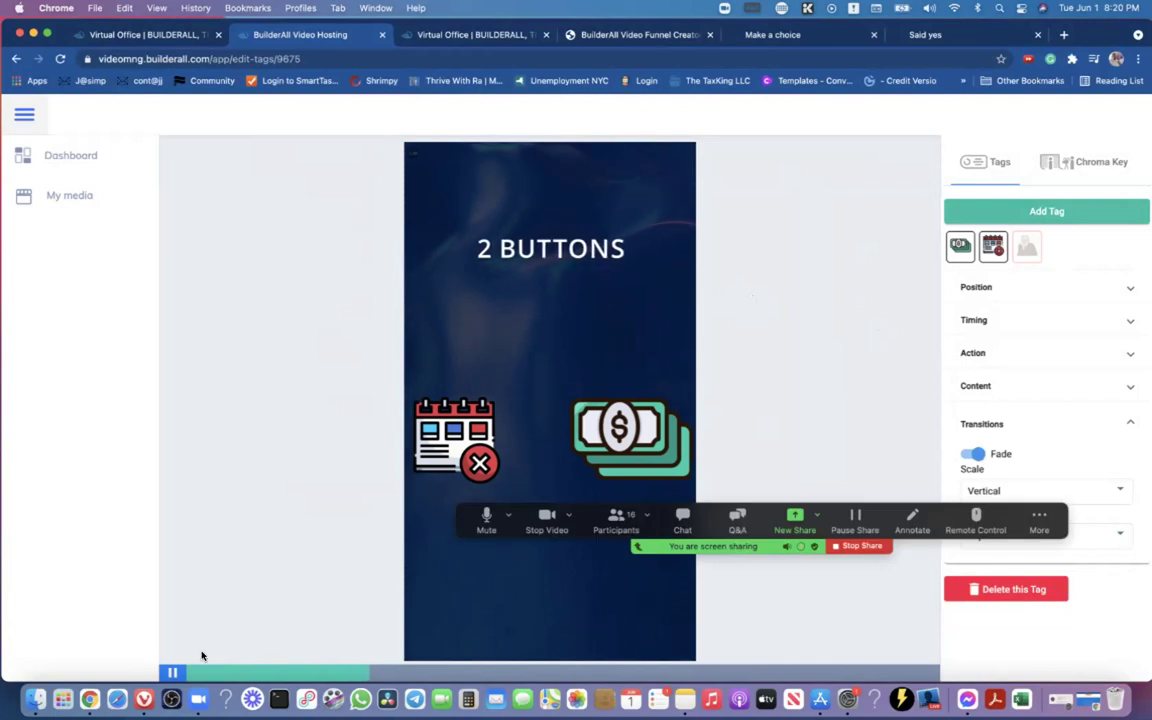
pyautogui.click(172, 672)
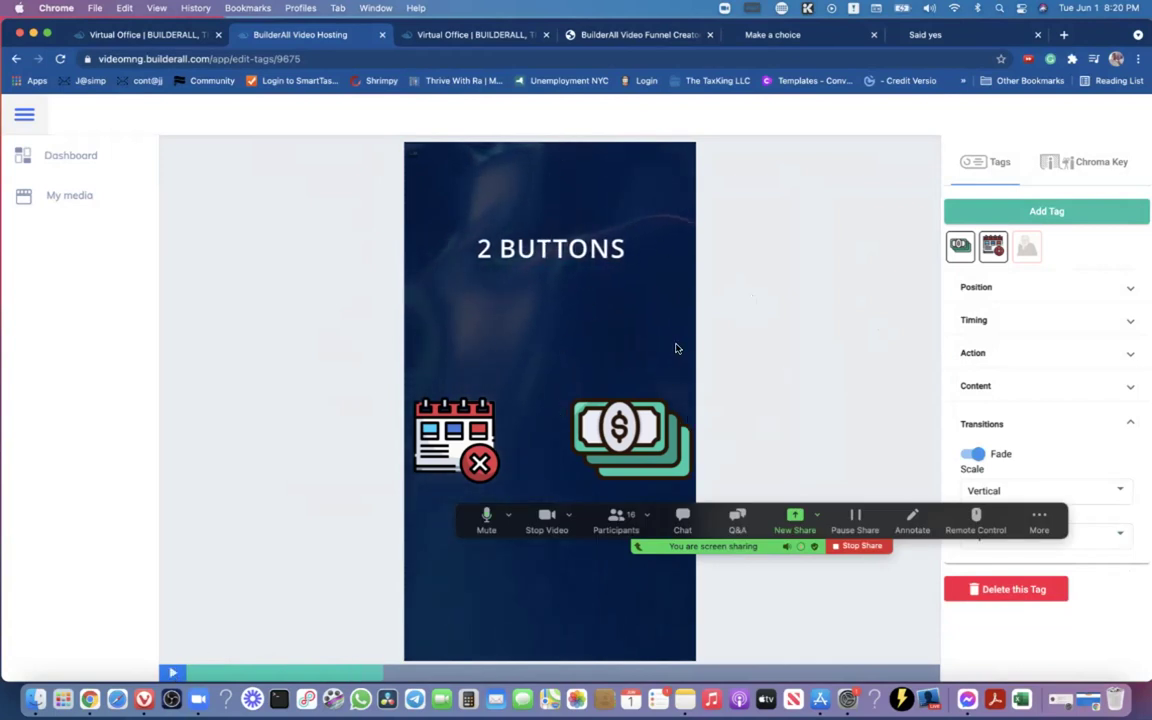
# Select the money tag, check it further along the video, and examine its click action settings
pyautogui.click(659, 447)
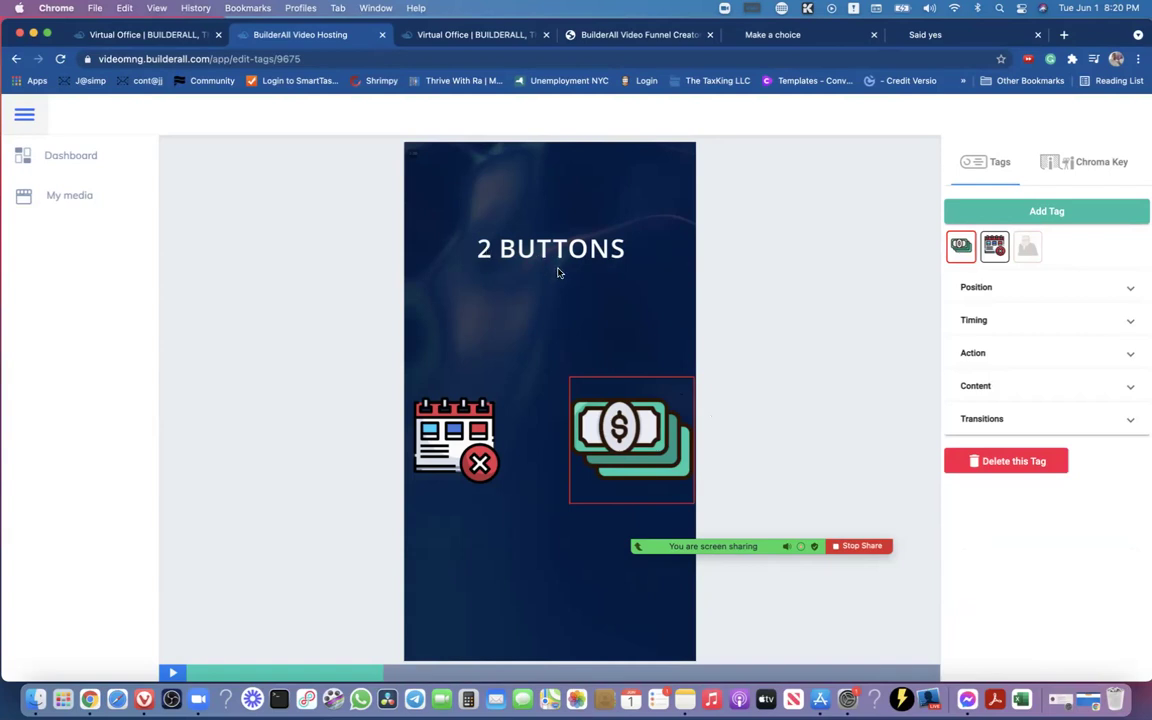
pyautogui.click(519, 673)
pyautogui.click(590, 673)
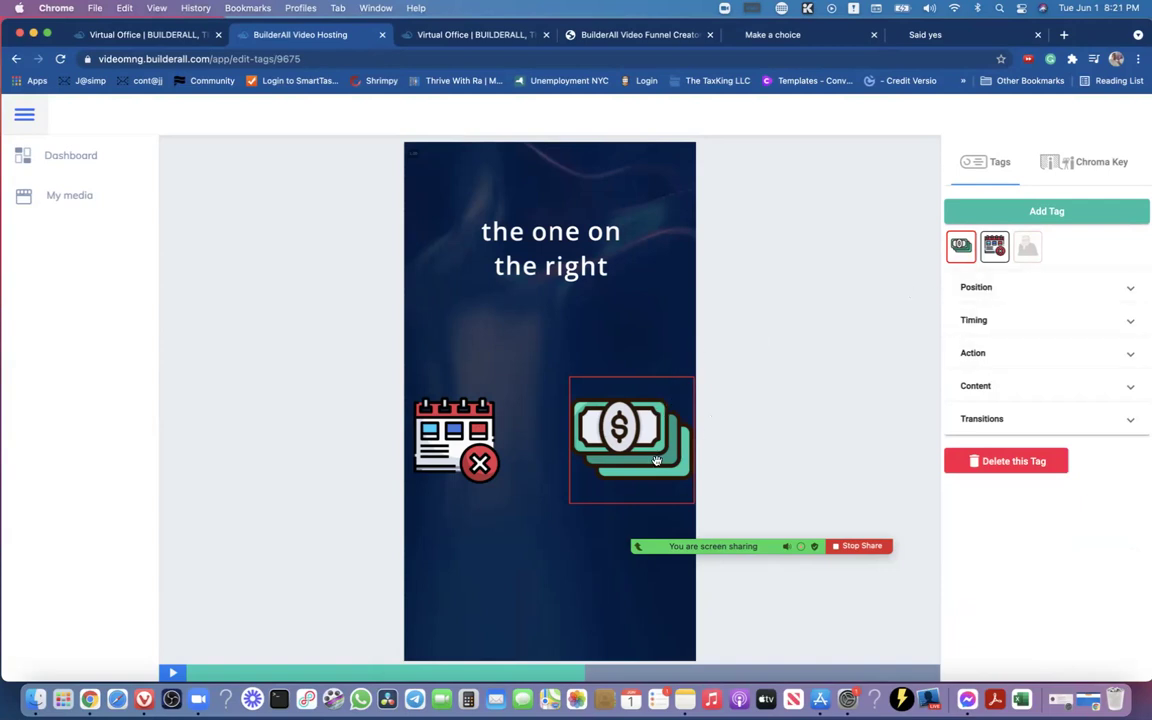
pyautogui.click(972, 365)
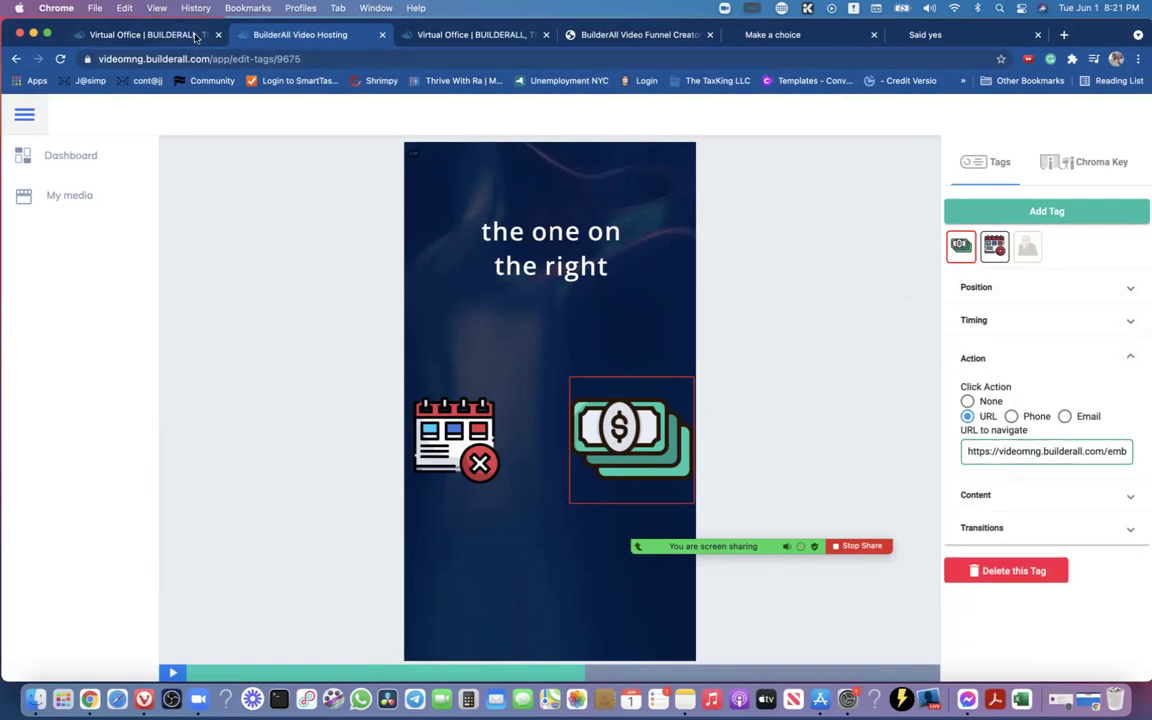
# Open Video Hosting from the Virtual Office home page and find the Said yes video in the media list
pyautogui.click(477, 35)
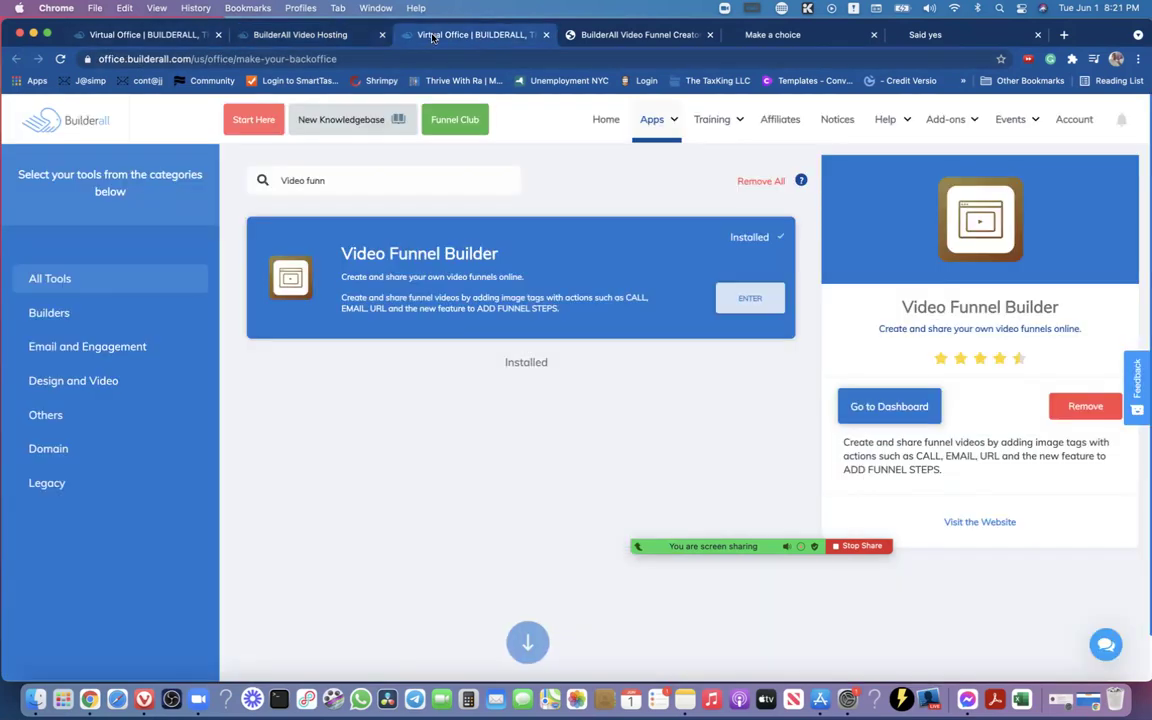
pyautogui.click(140, 35)
pyautogui.scroll(10, 617, 360)
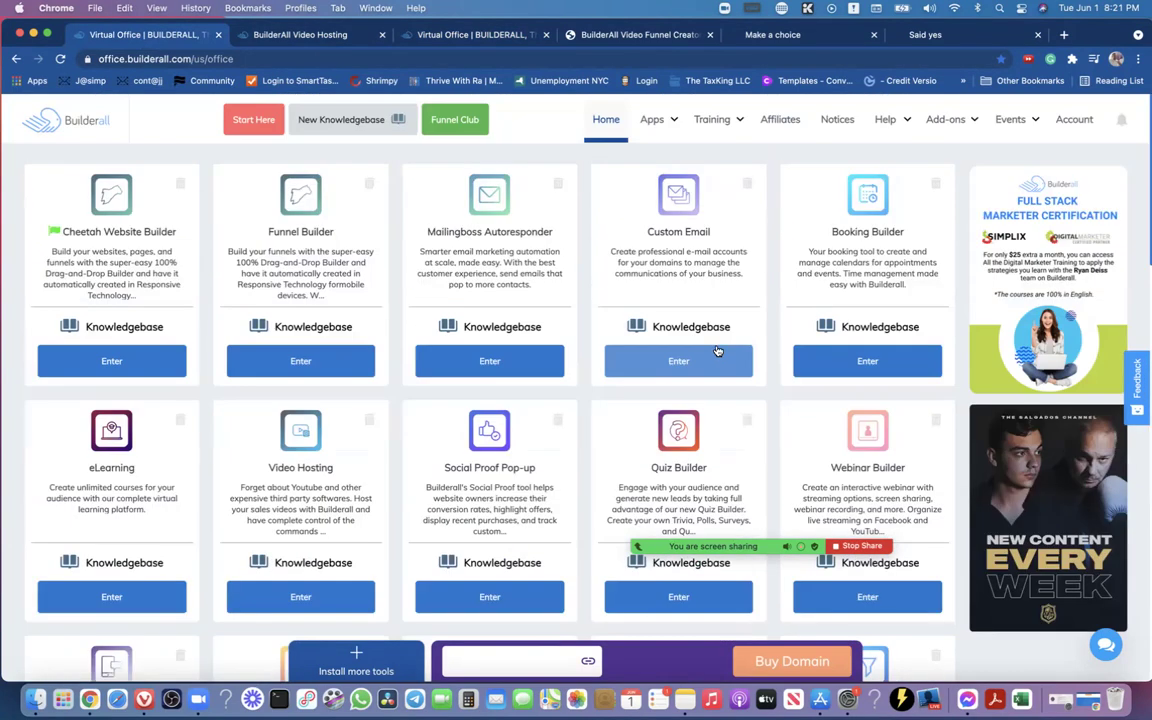
pyautogui.click(311, 598)
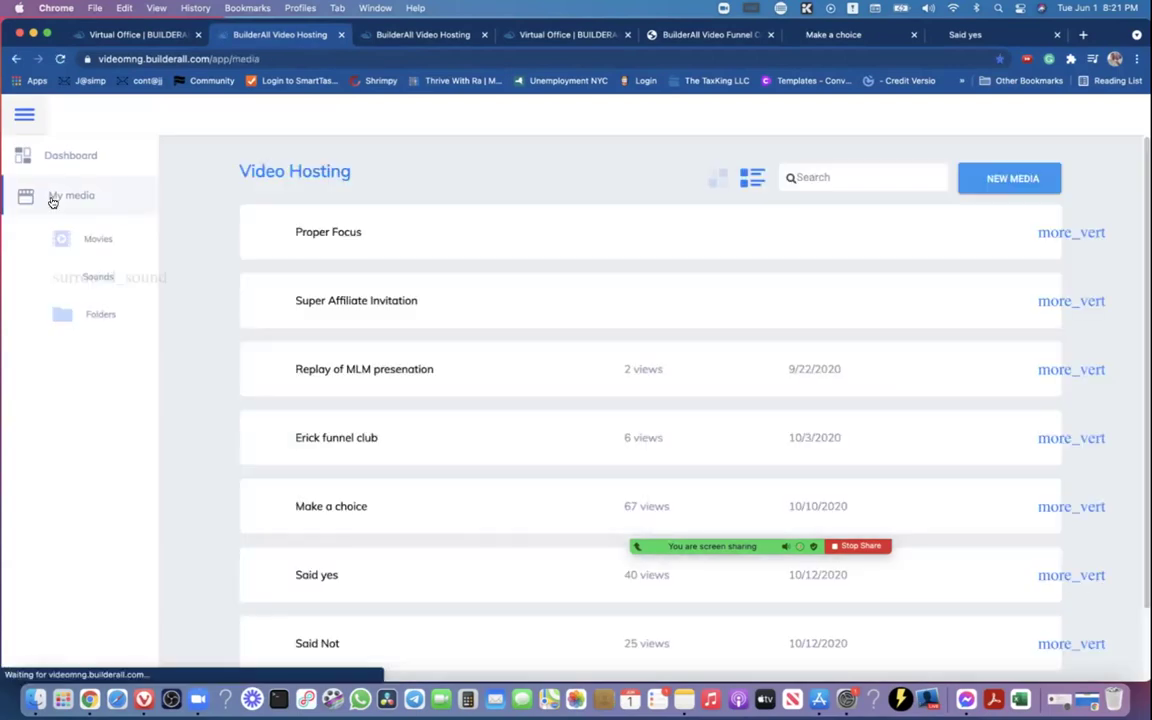
pyautogui.scroll(-2, 322, 448)
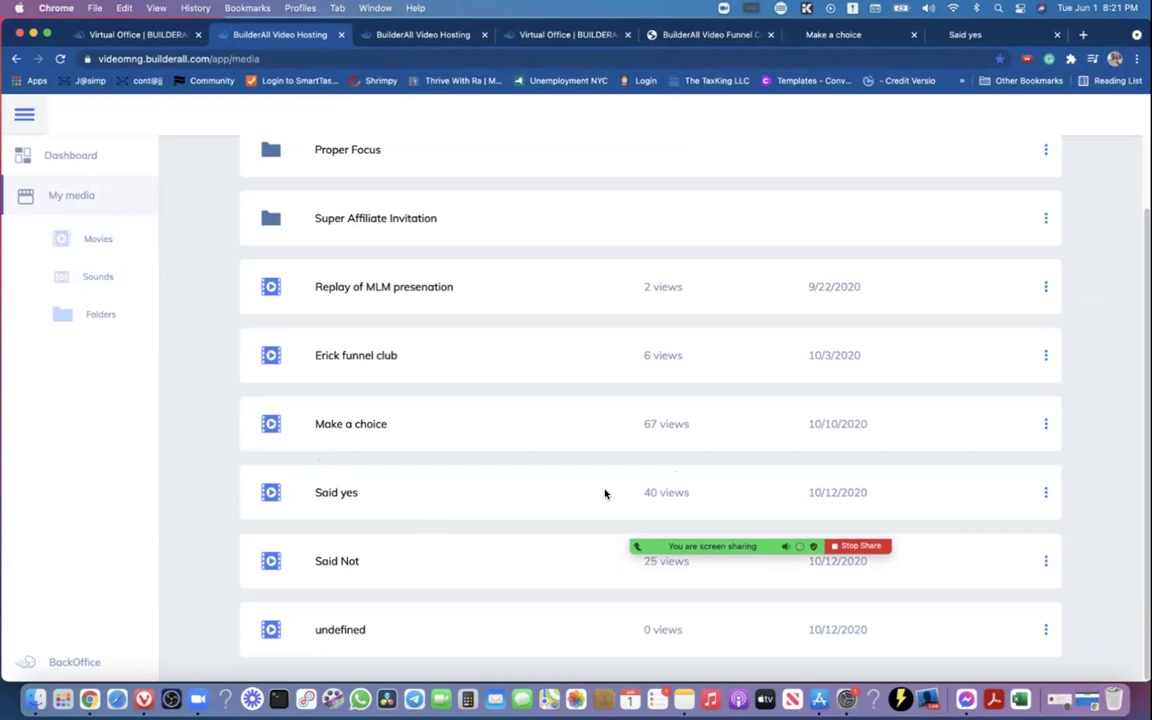
# Turn off Show Countdown and Show controls in the Said yes video's embed options, copy its link, and close the embed dialog
pyautogui.click(1045, 494)
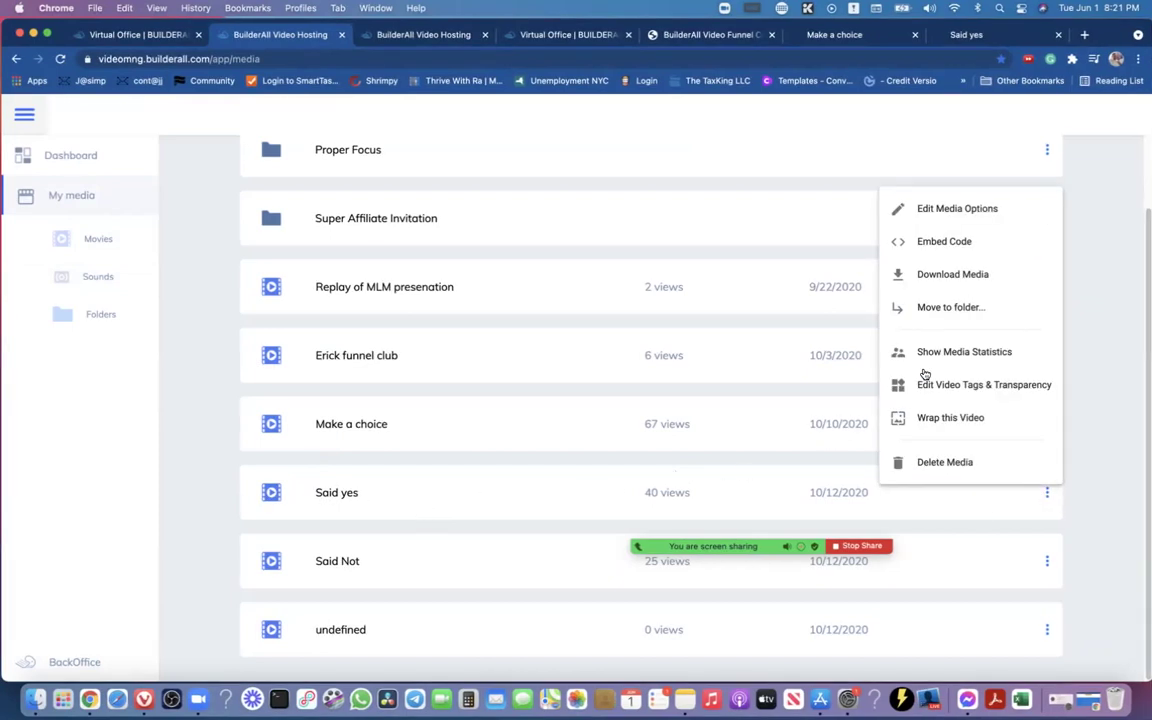
pyautogui.click(931, 245)
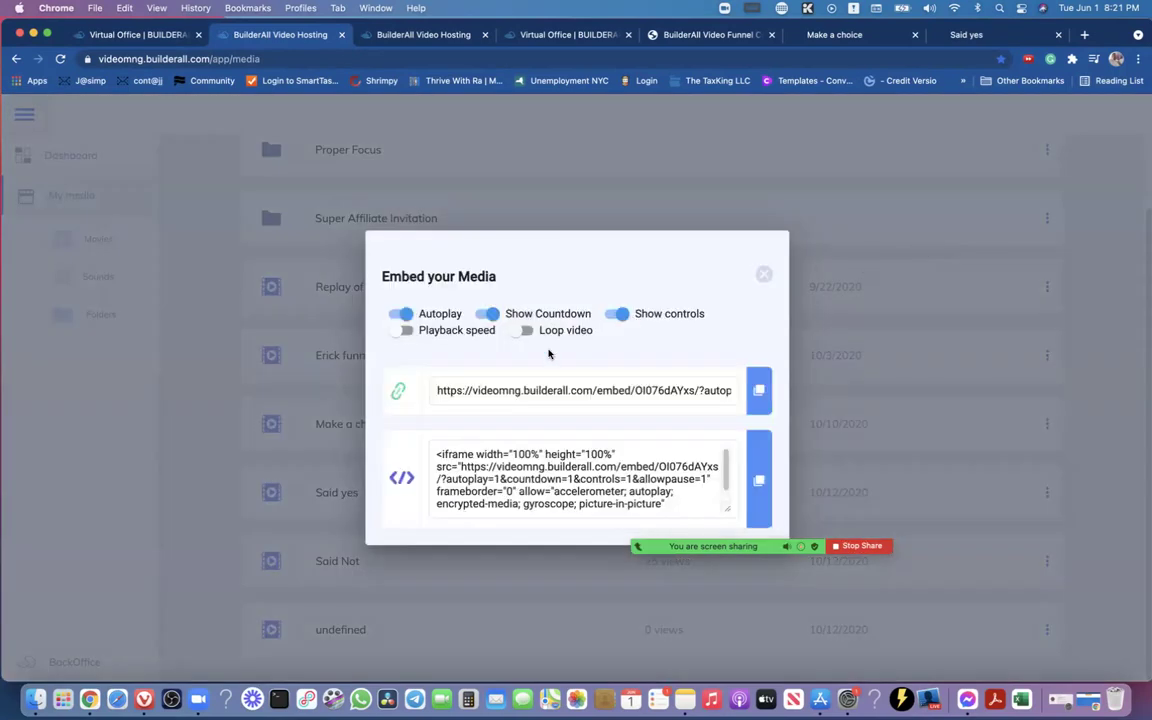
pyautogui.click(489, 316)
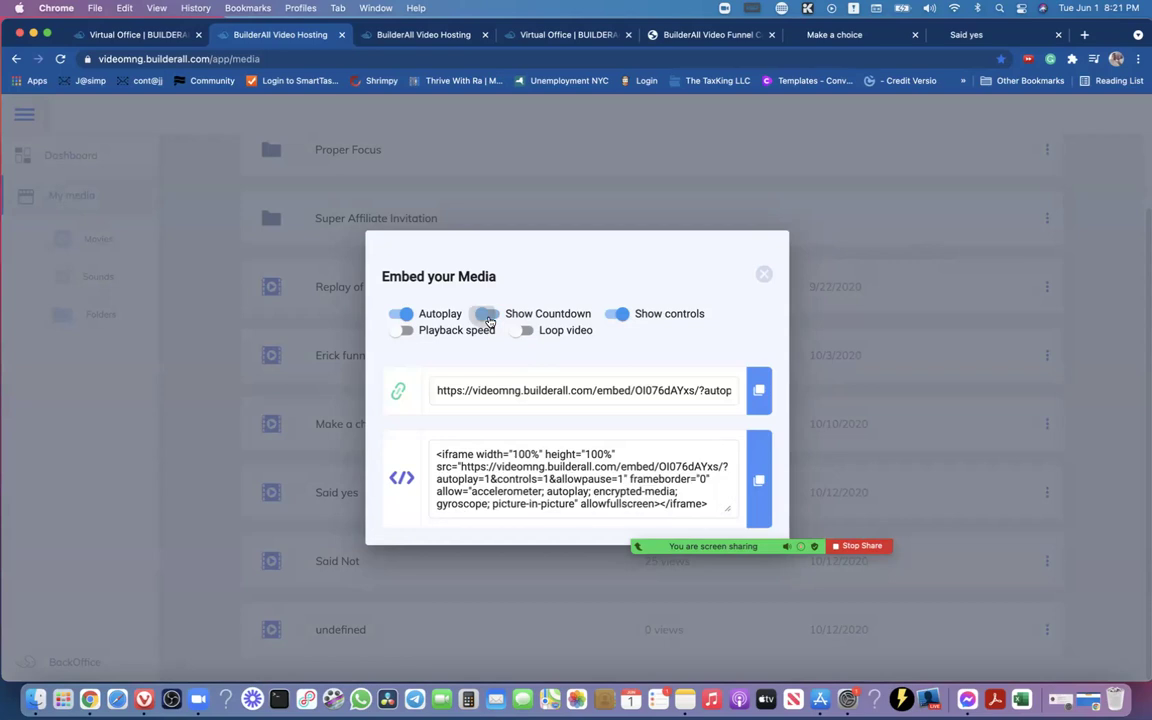
pyautogui.click(620, 316)
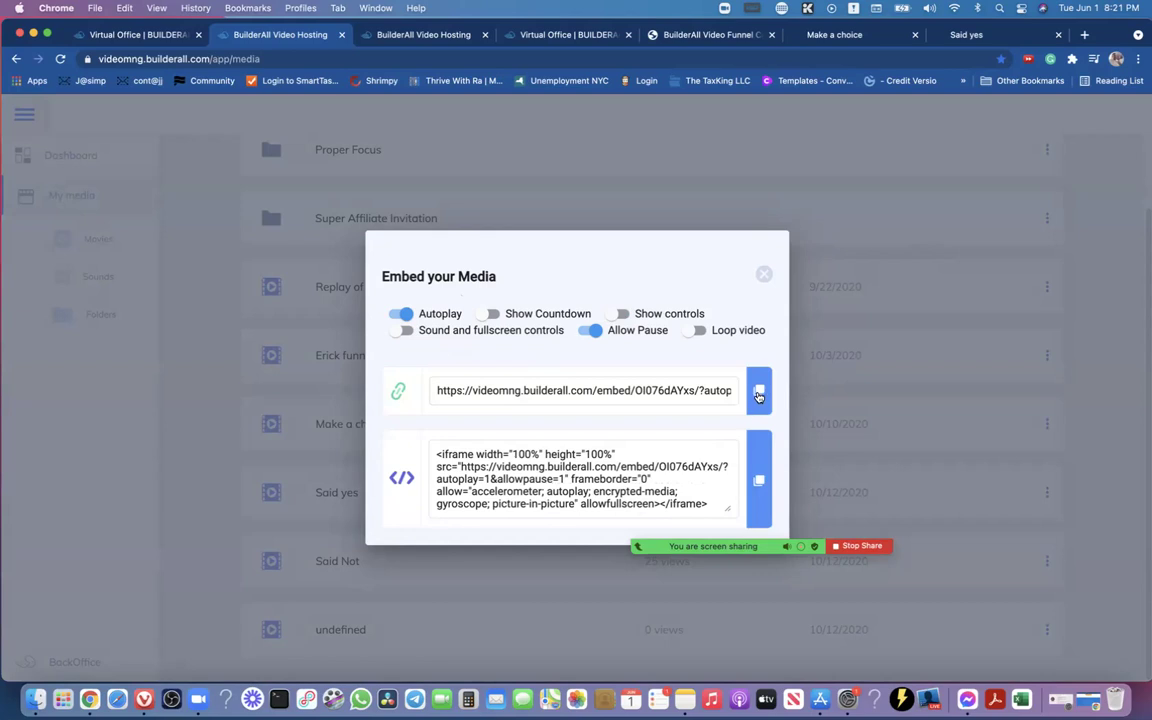
pyautogui.click(758, 393)
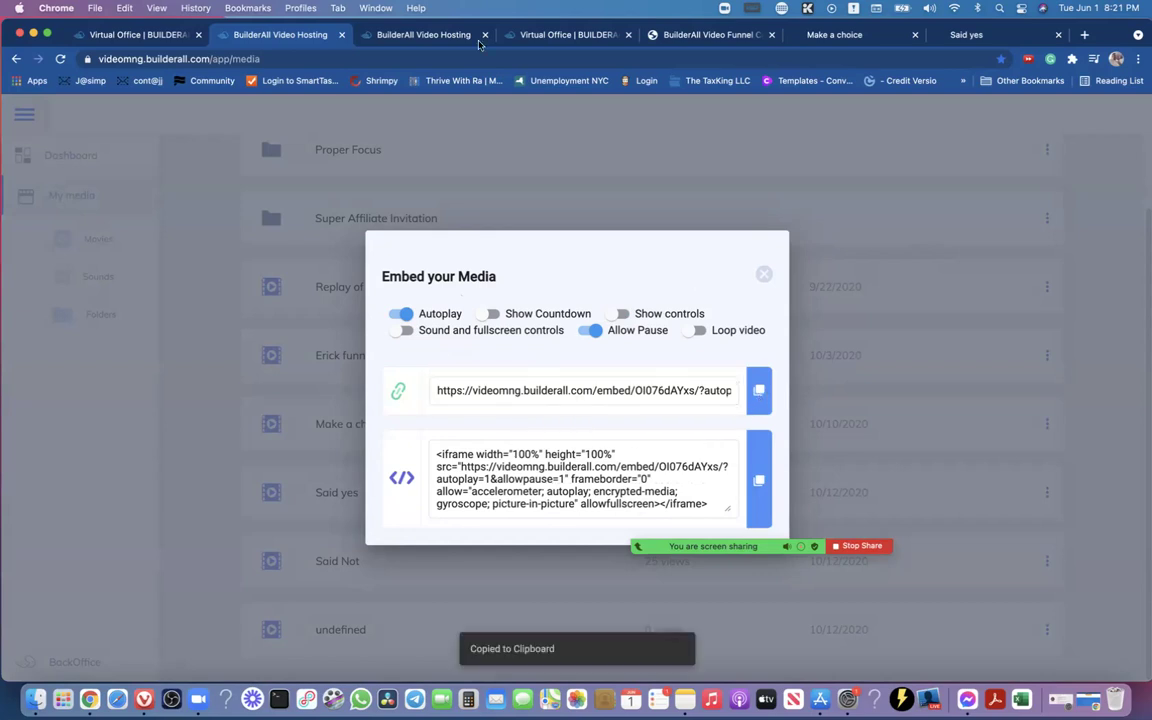
pyautogui.click(410, 37)
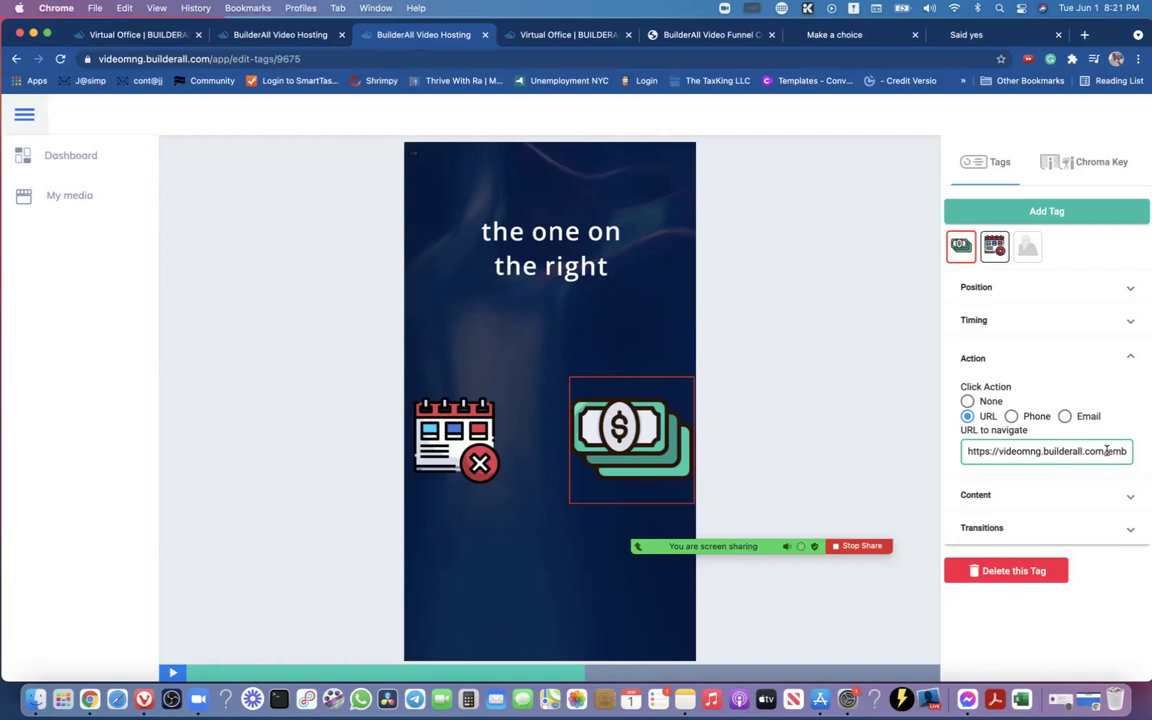
pyautogui.click(285, 35)
pyautogui.click(764, 274)
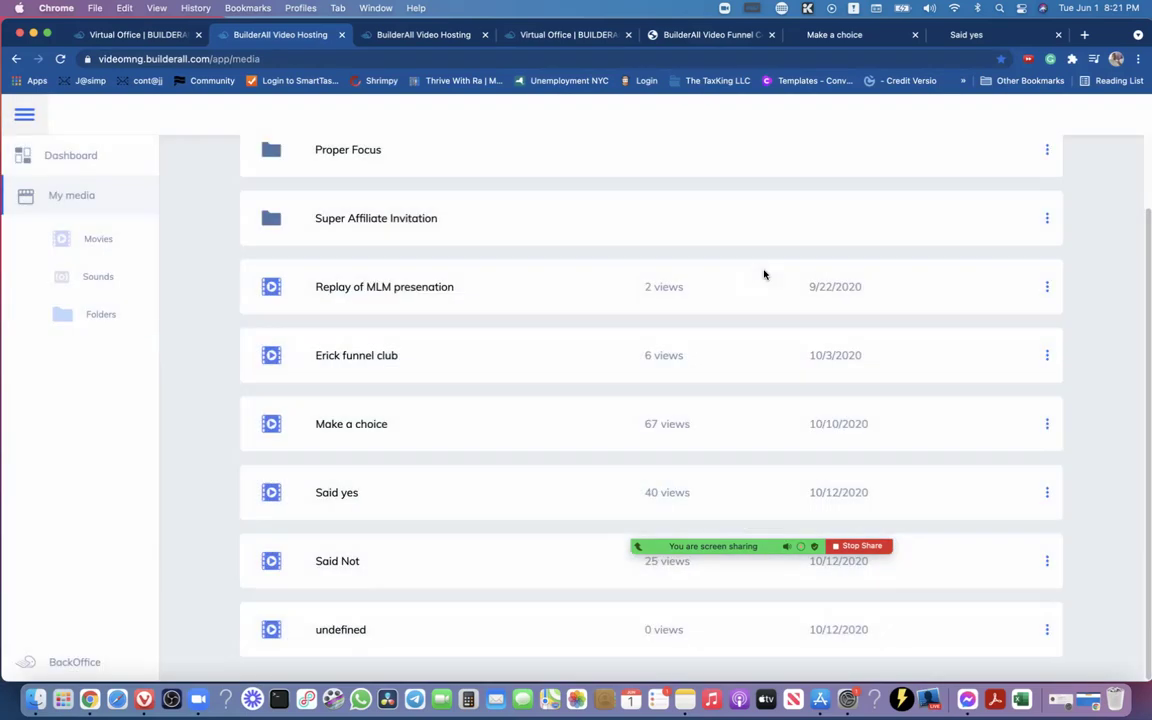
# Open the Said yes video's tag editor and examine the GET STARTED NOW! tag's click action URL
pyautogui.click(1046, 498)
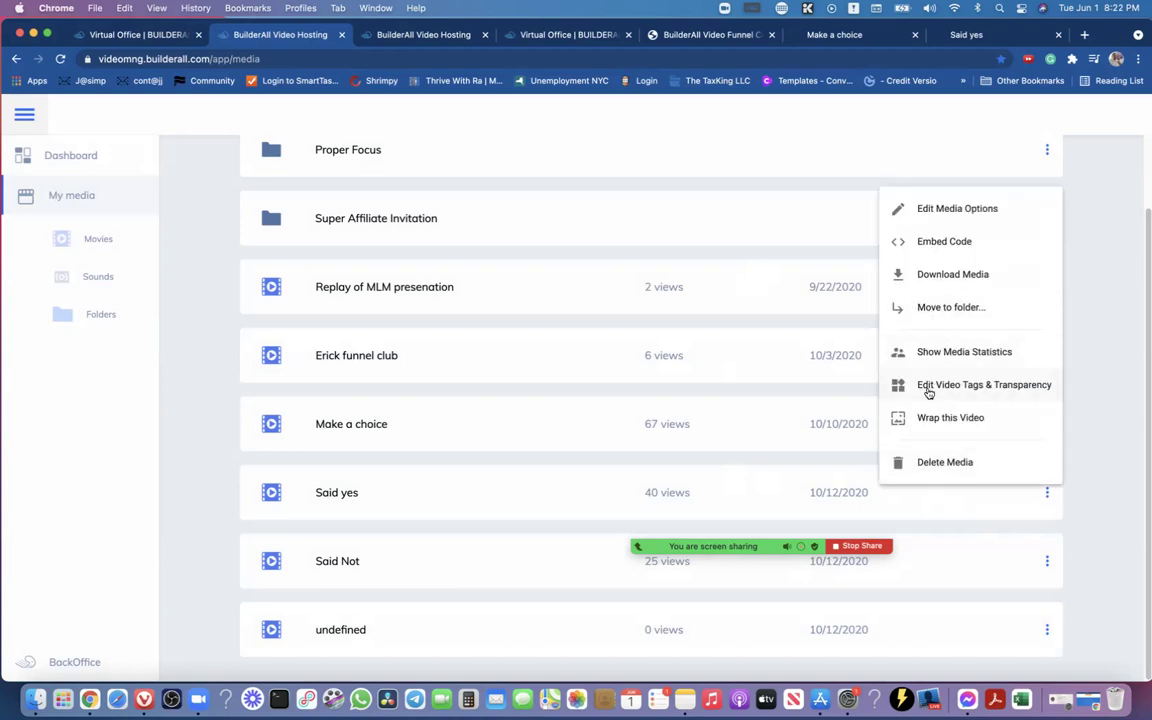
pyautogui.click(928, 389)
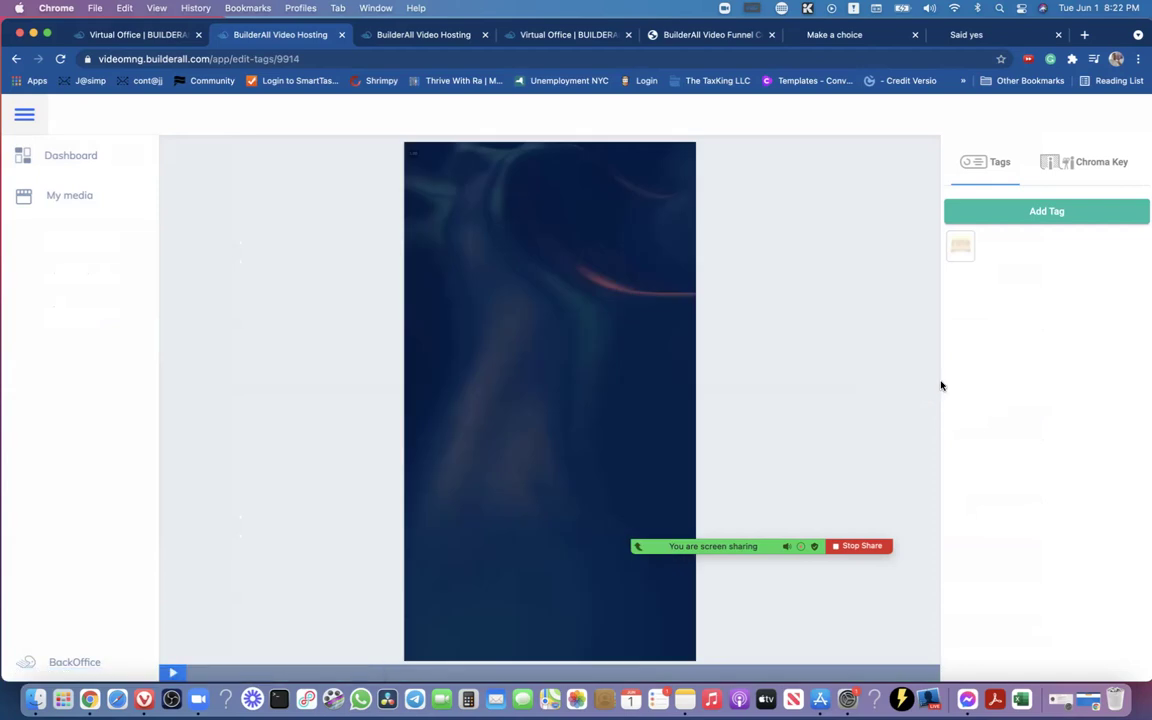
pyautogui.click(959, 247)
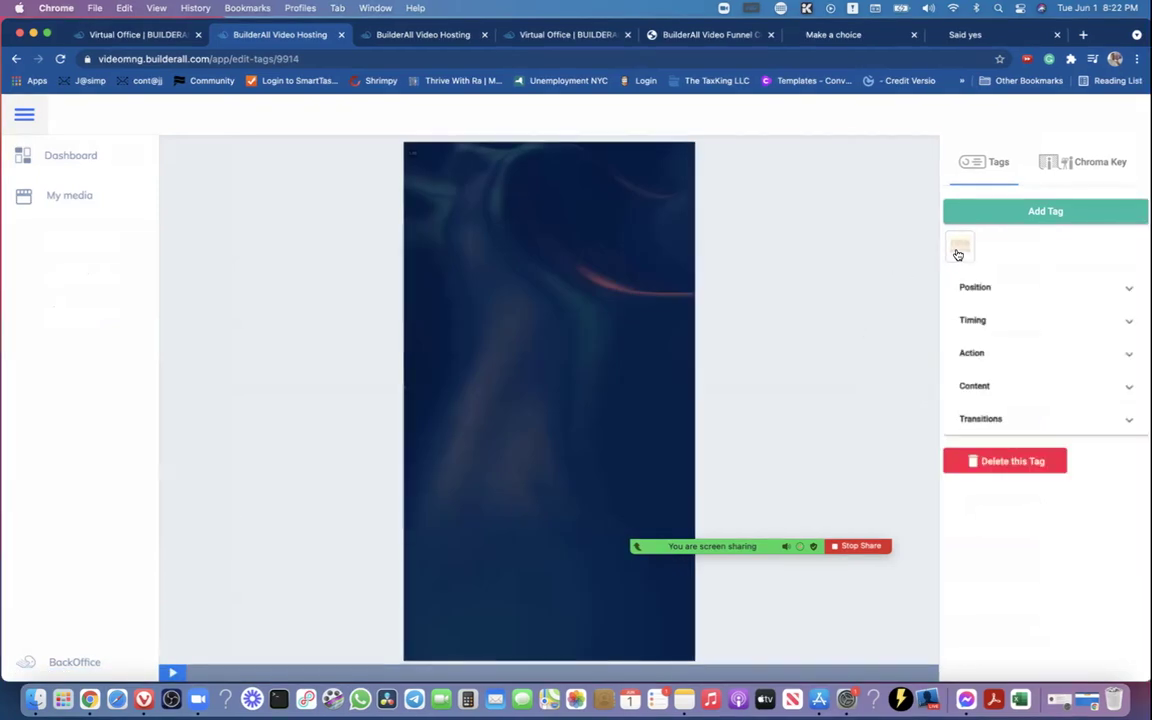
pyautogui.click(279, 673)
pyautogui.click(426, 673)
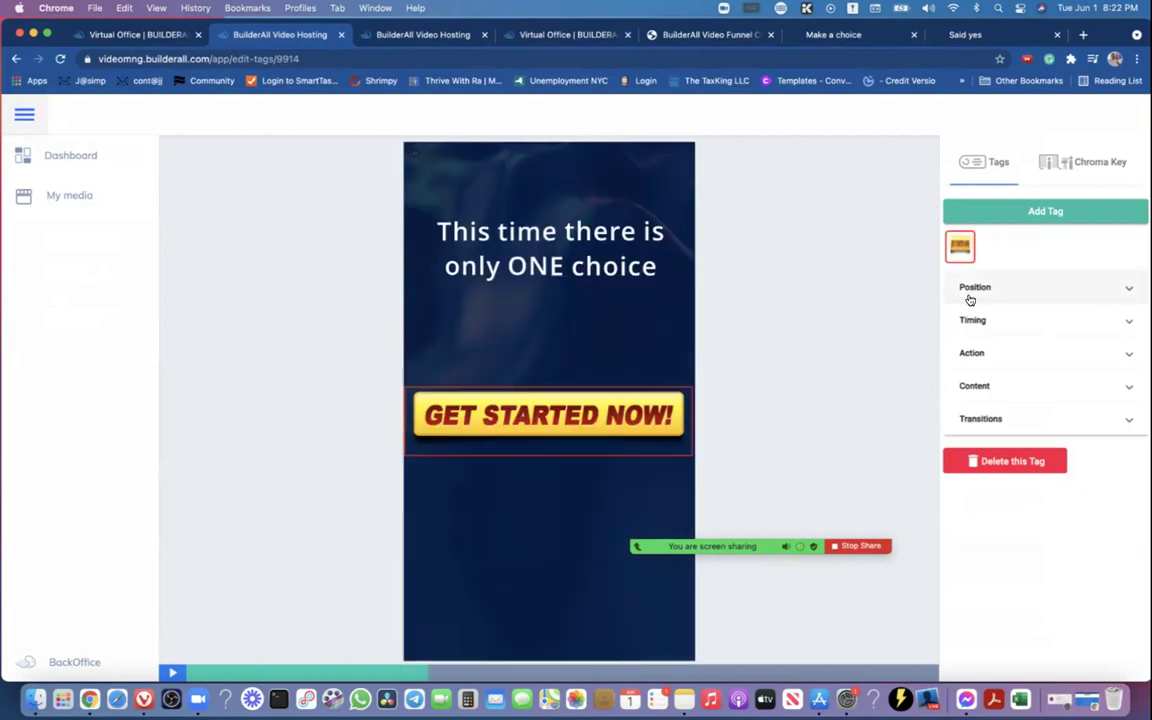
pyautogui.click(962, 354)
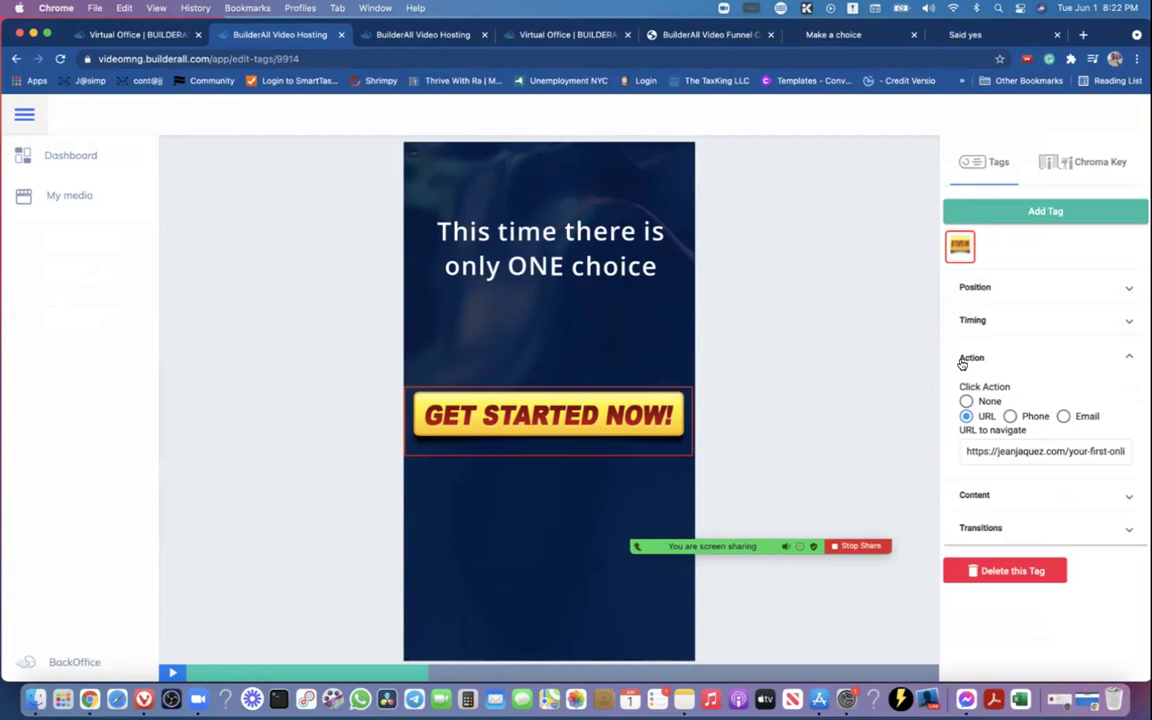
pyautogui.click(1005, 452)
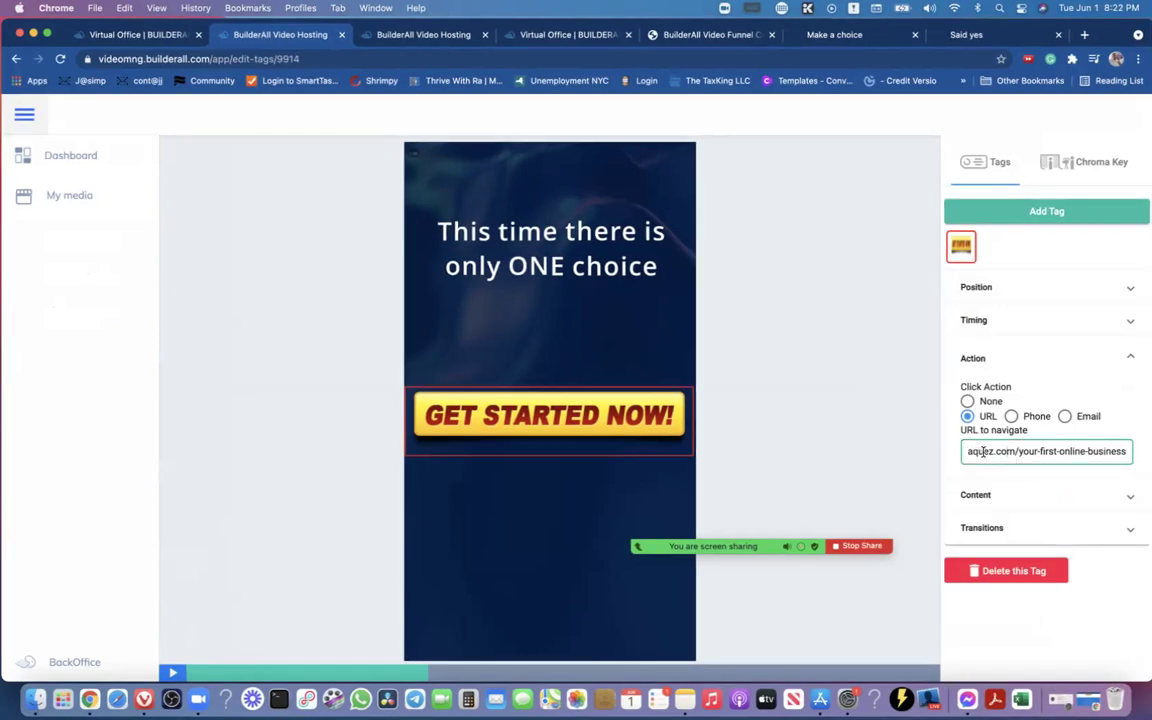
pyautogui.moveTo(983, 452); pyautogui.dragTo(1128, 452)
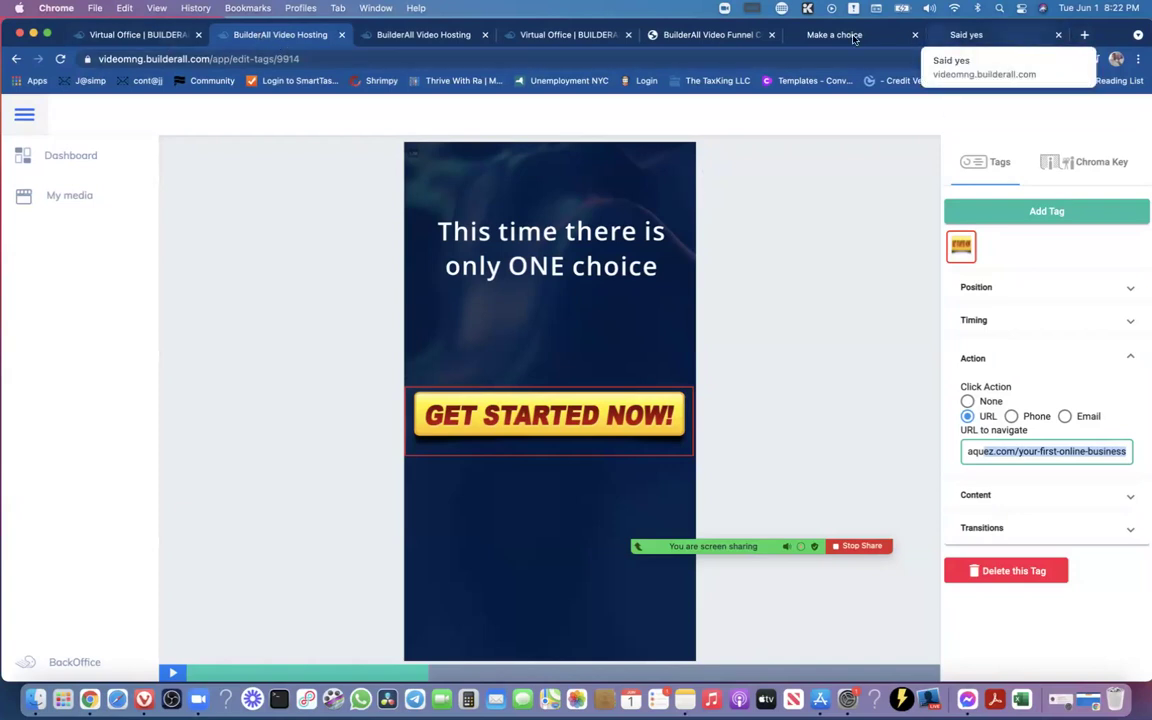
# Open Cheetah Website Builder, search the websites by the owner's first name, and open the site that holds the video funnel page
pyautogui.click(132, 35)
pyautogui.click(130, 366)
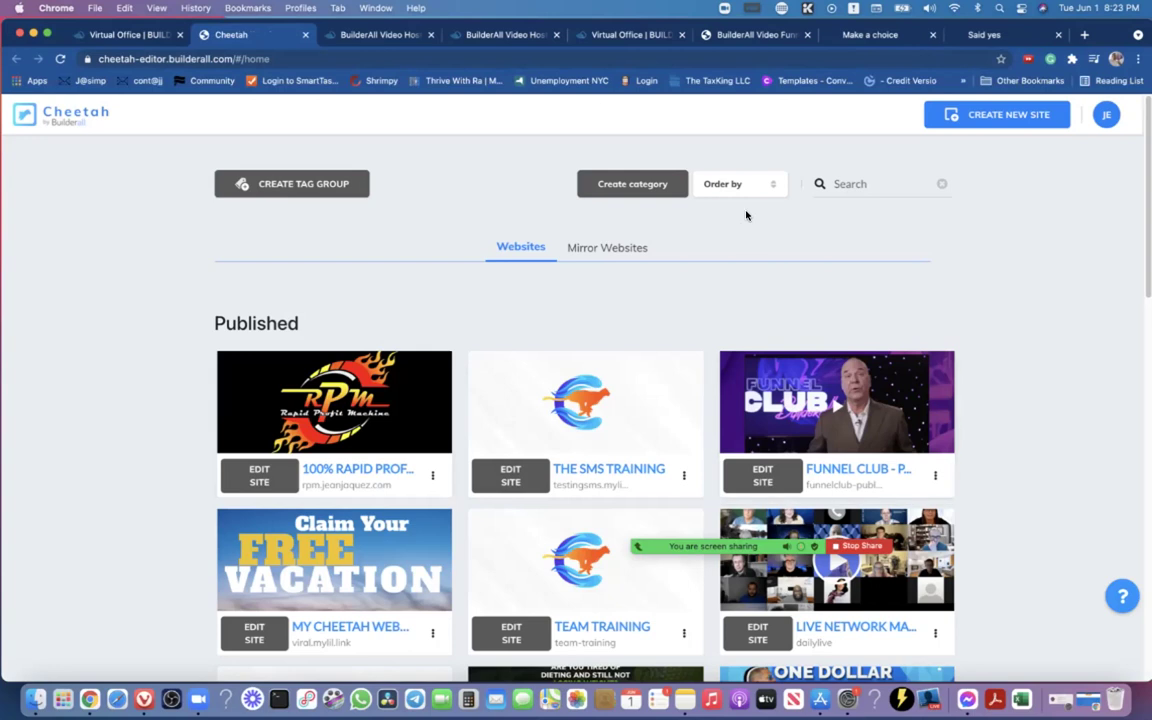
pyautogui.click(865, 181)
pyautogui.write('jean')
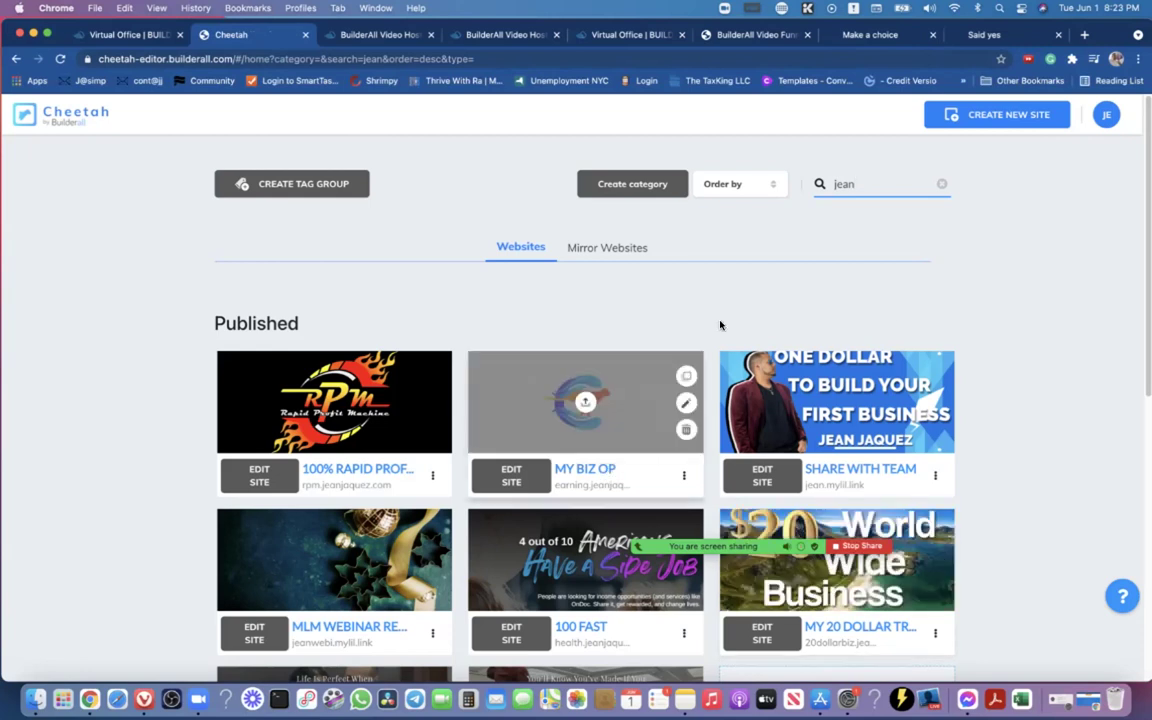
pyautogui.scroll(-5, 687, 344)
pyautogui.click(510, 334)
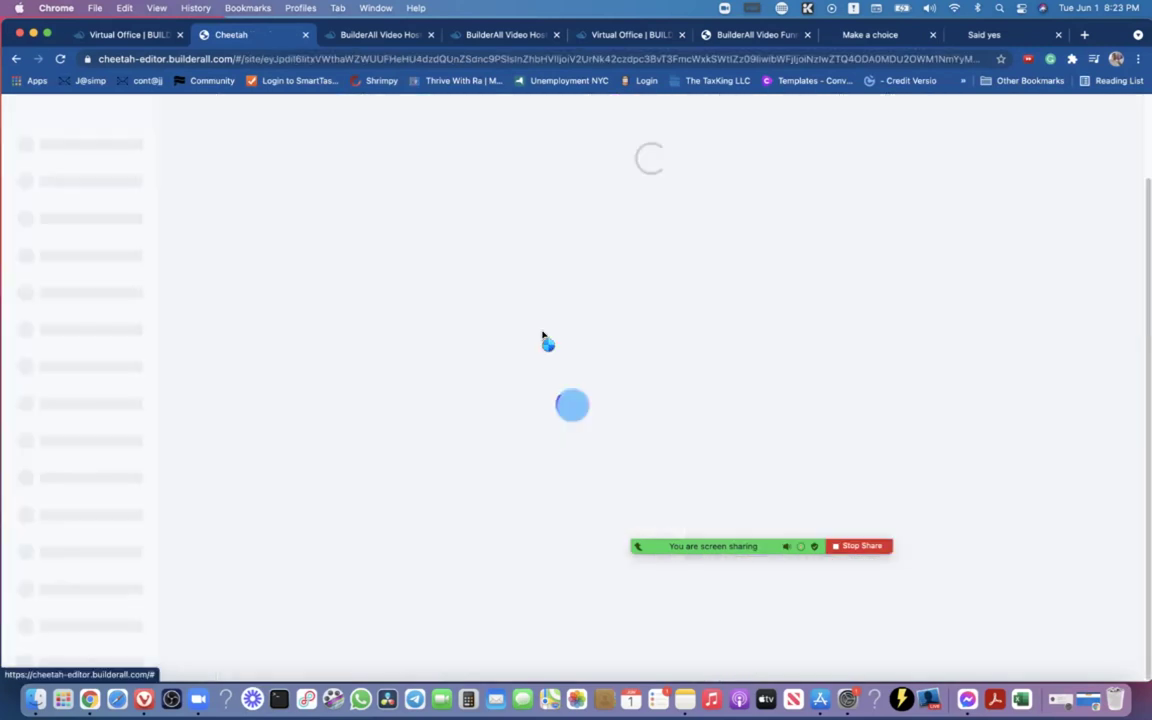
# Open the live website page of VIDEOFUNNEL and stop the screen share
pyautogui.scroll(-5, 1034, 391)
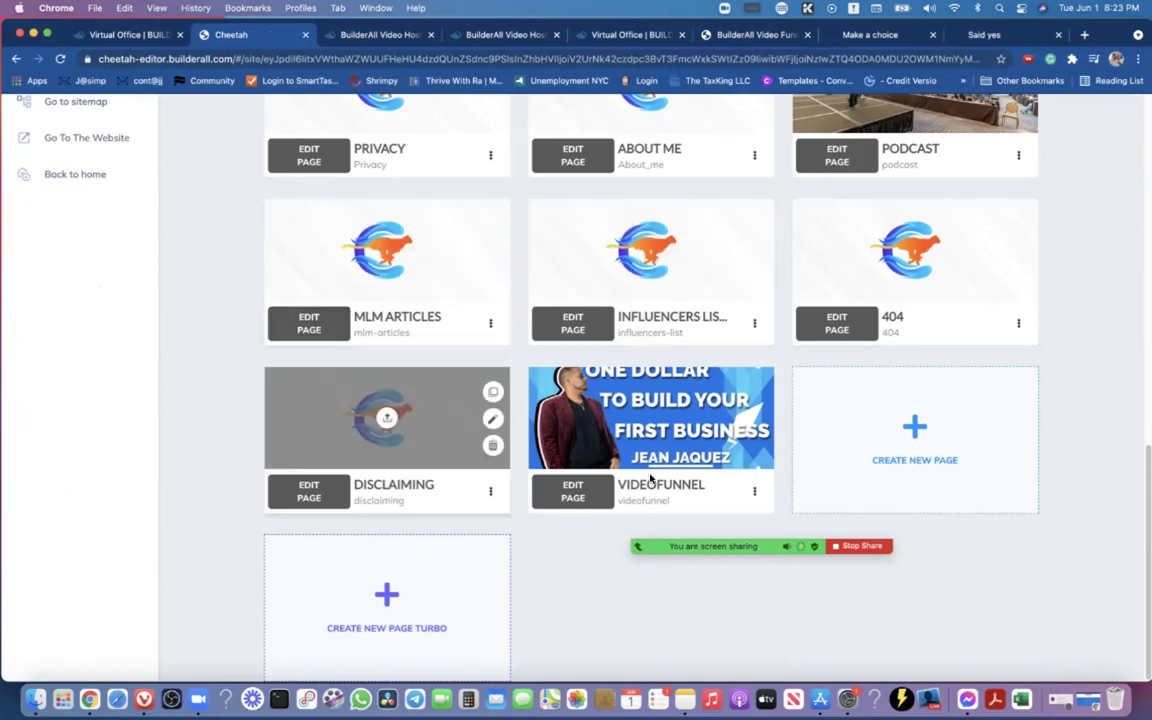
pyautogui.click(754, 491)
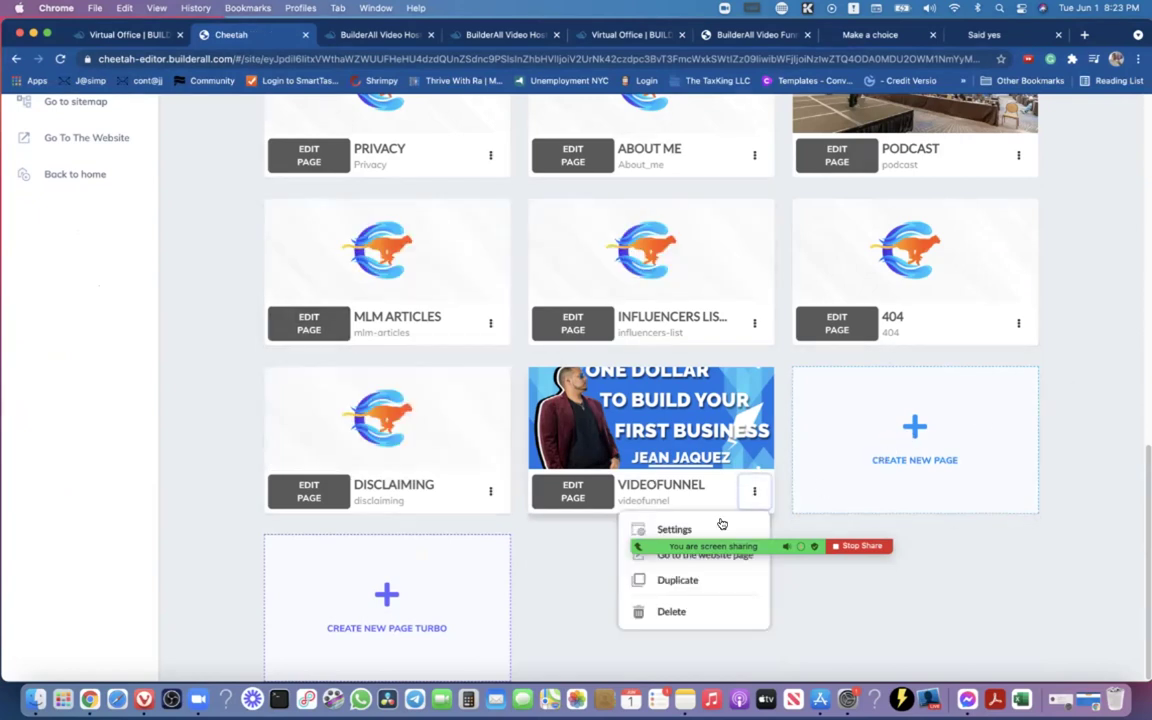
pyautogui.click(694, 560)
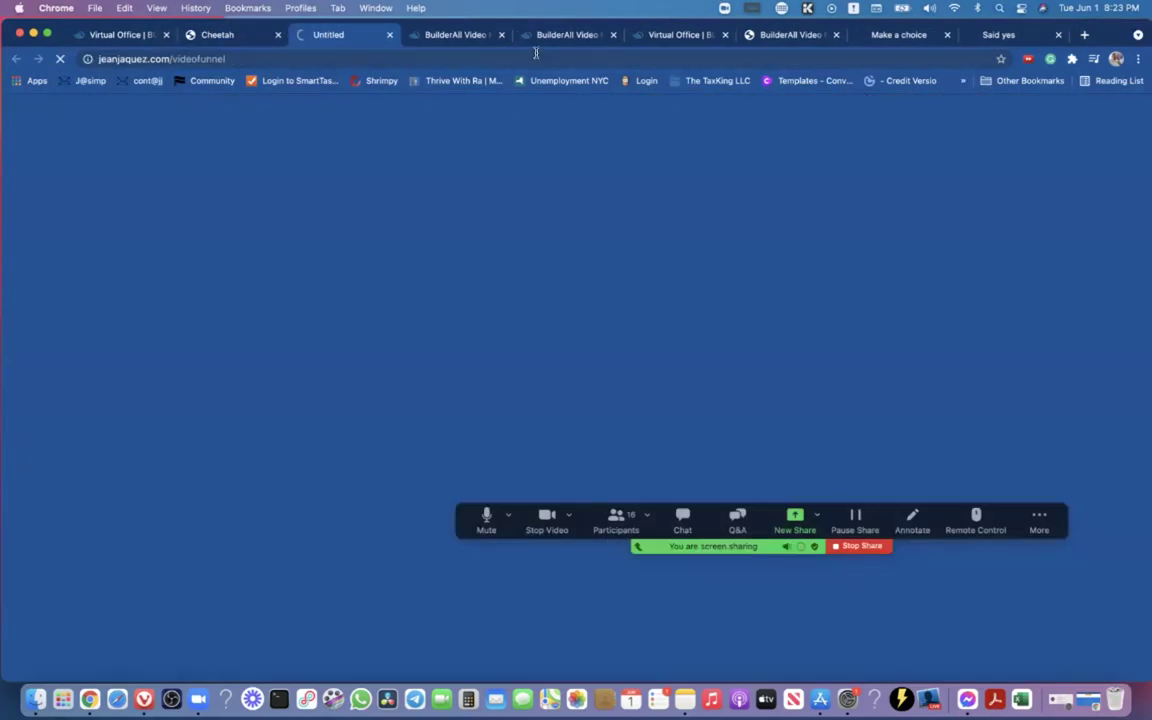
pyautogui.click(535, 58)
pyautogui.press('BackSpace')
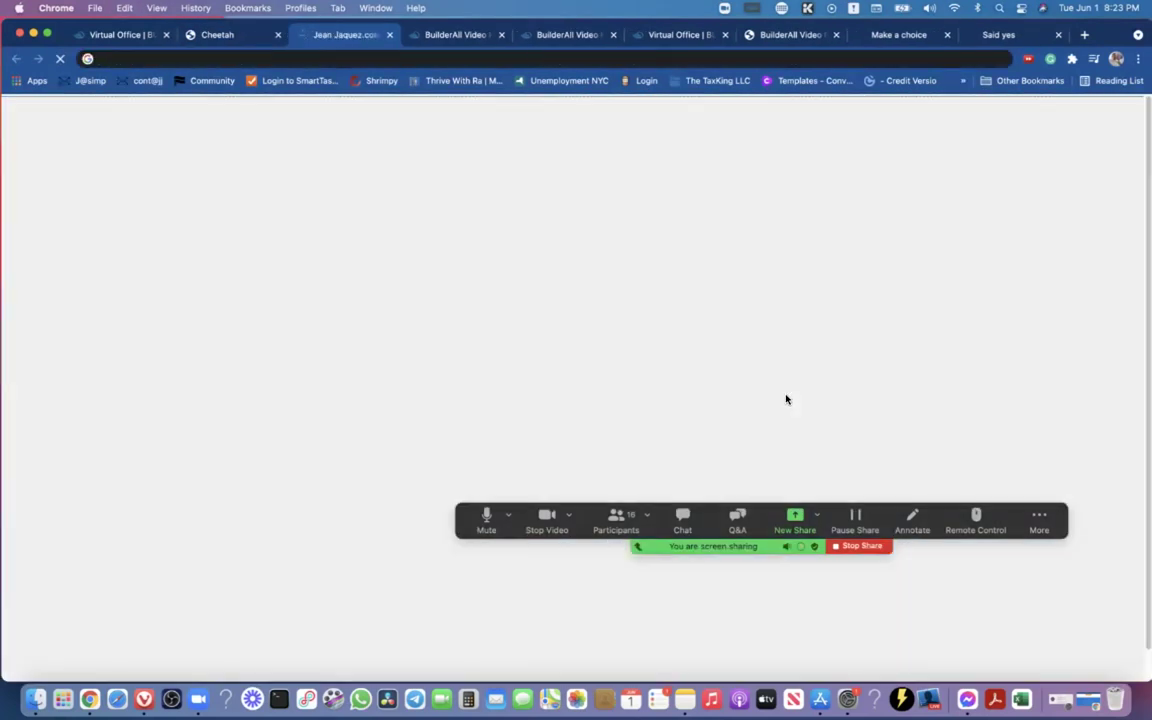
pyautogui.click(856, 547)
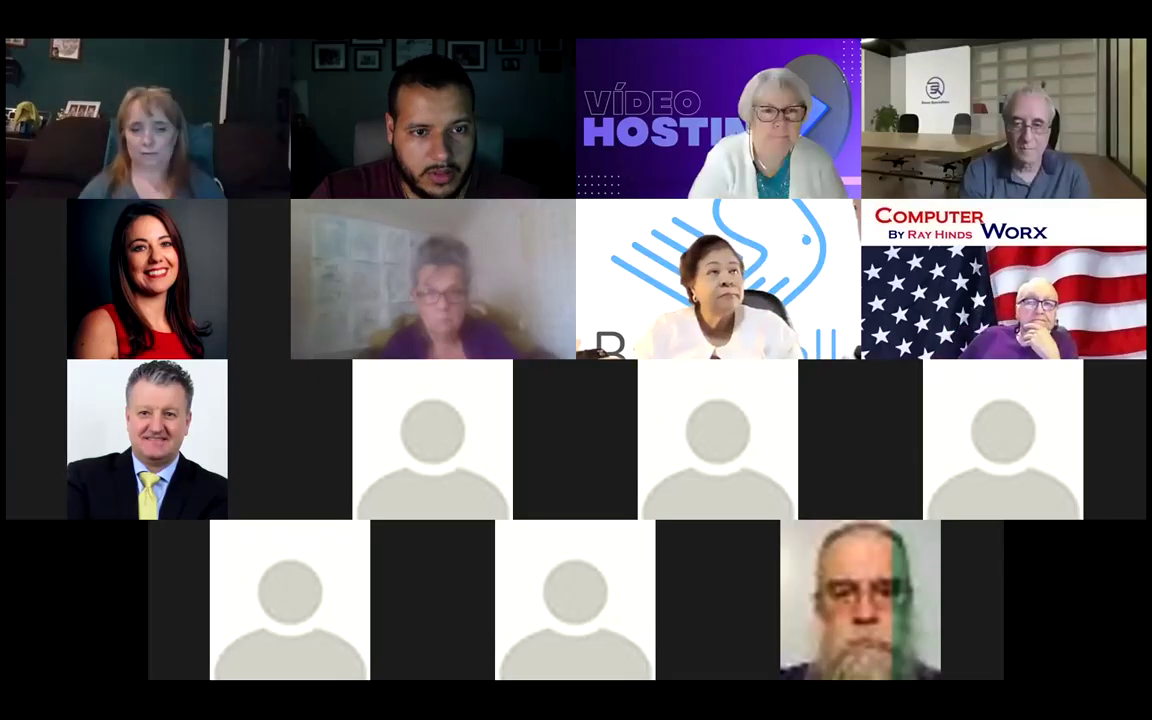
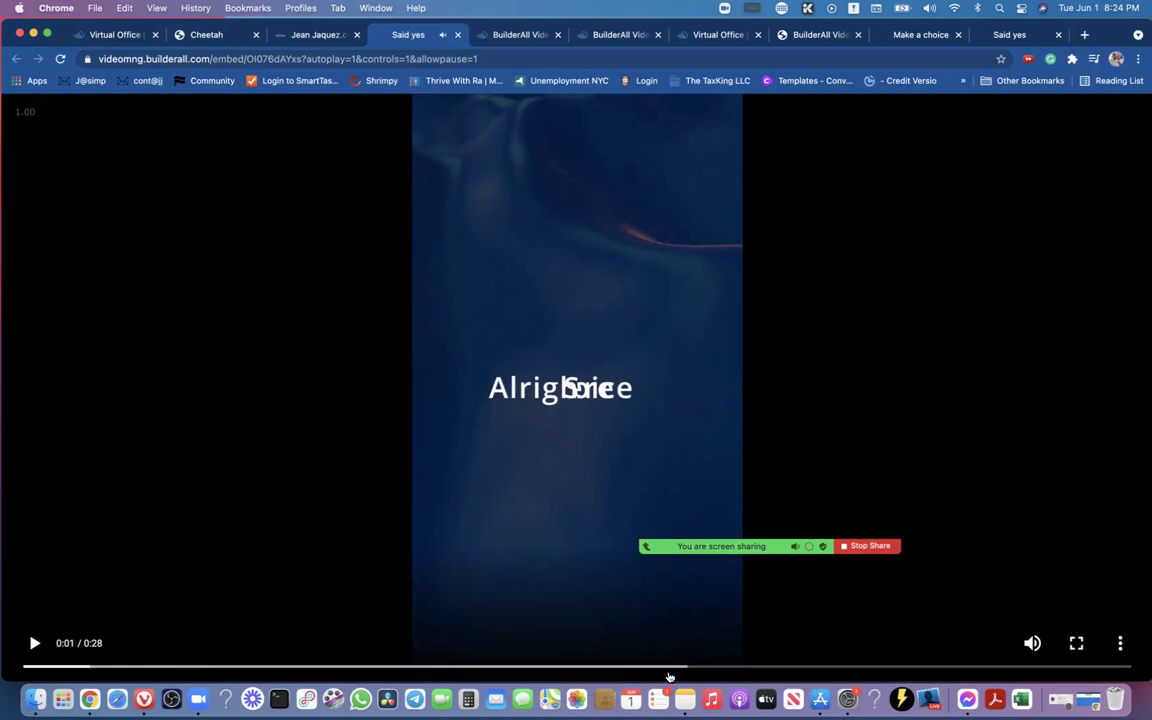
# Follow the GET STARTED NOW! button in the Said yes video to its landing page, and close that page
pyautogui.click(642, 418)
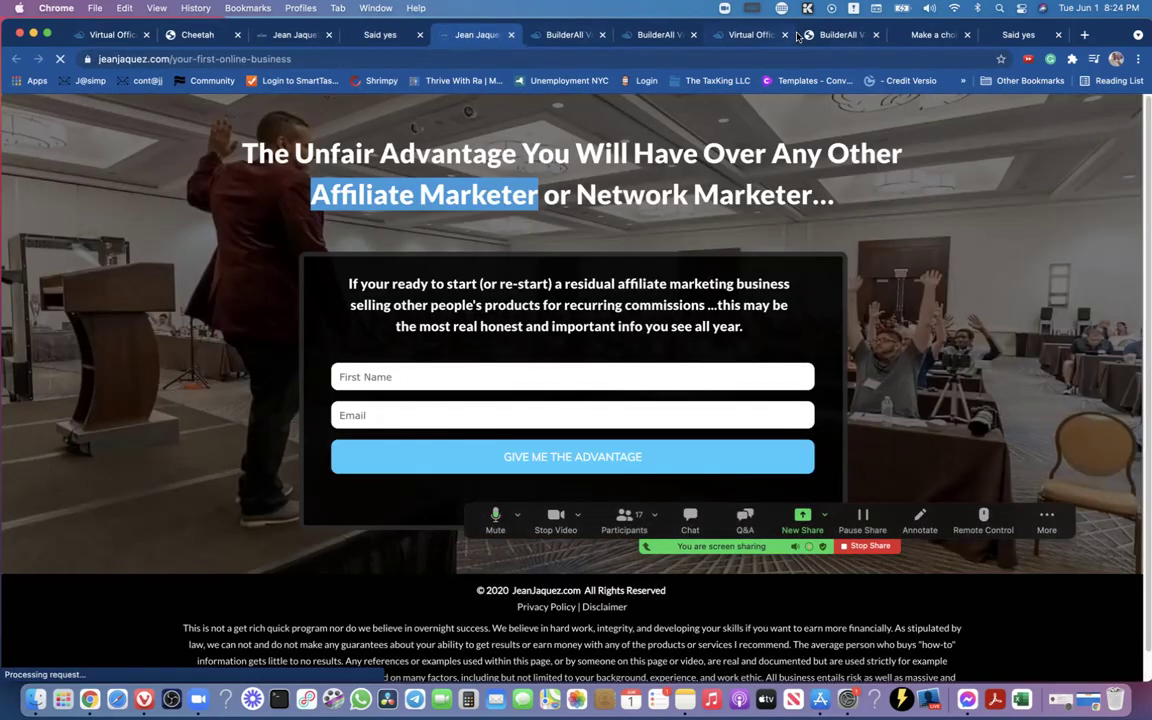
pyautogui.click(510, 35)
pyautogui.click(518, 37)
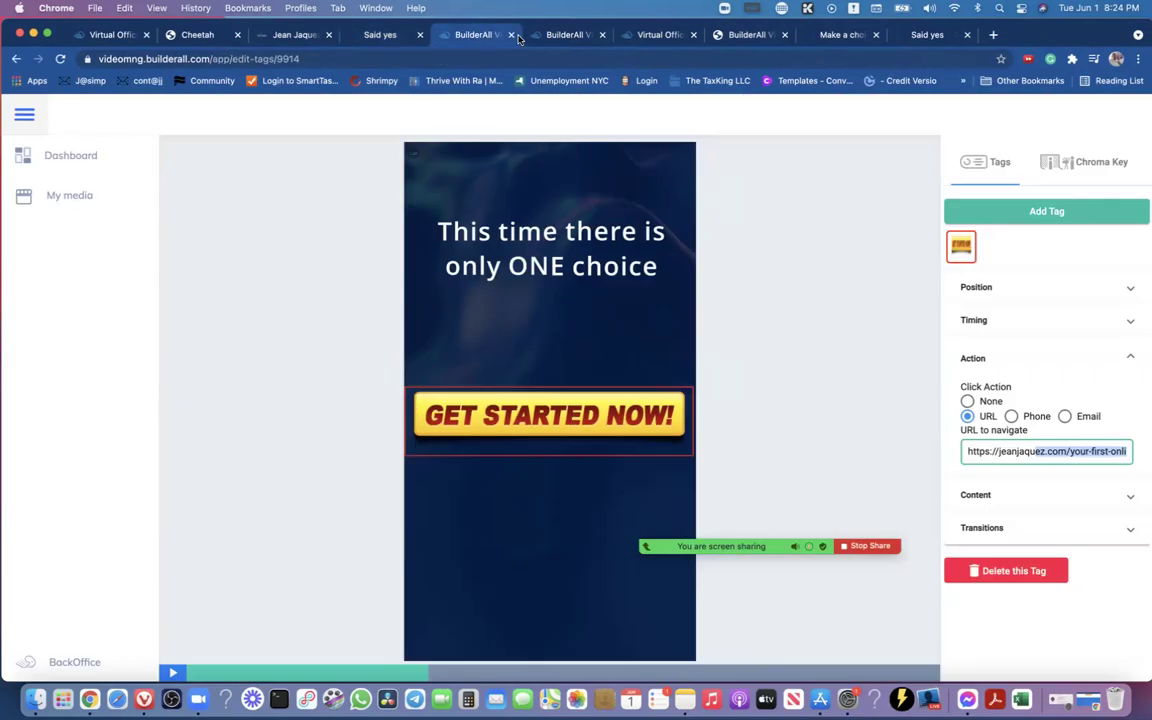
# Review the Said yes video alongside the live video funnel page that leads to it
pyautogui.click(375, 35)
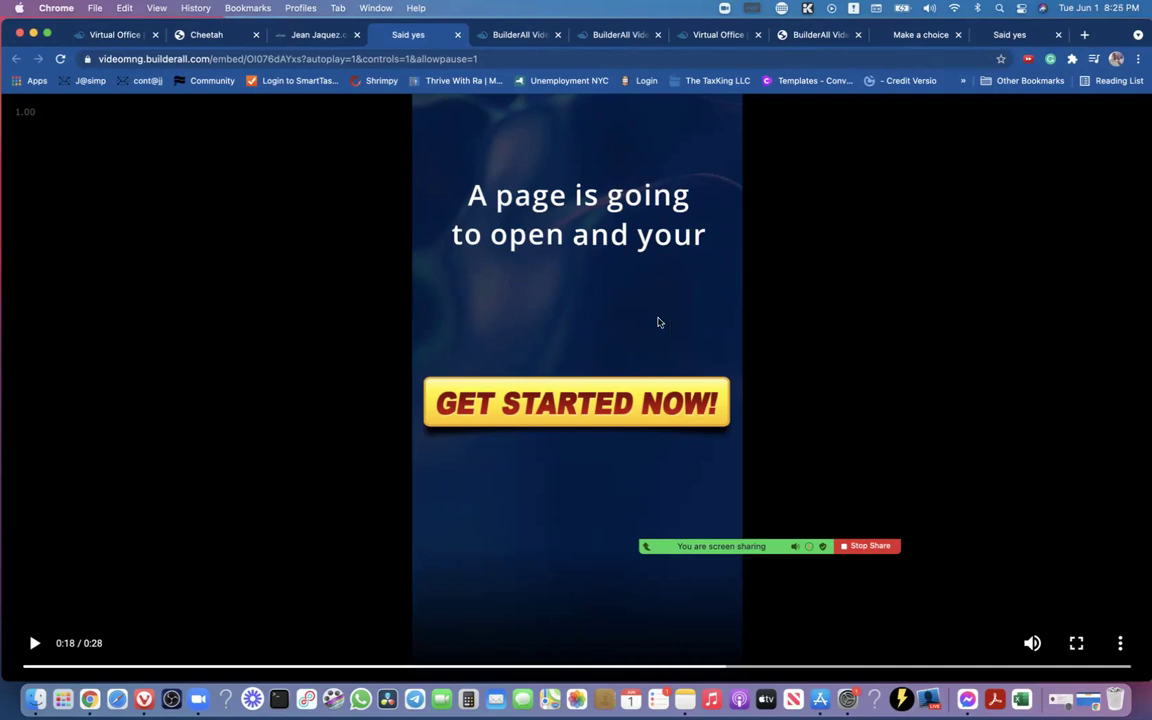
pyautogui.click(315, 35)
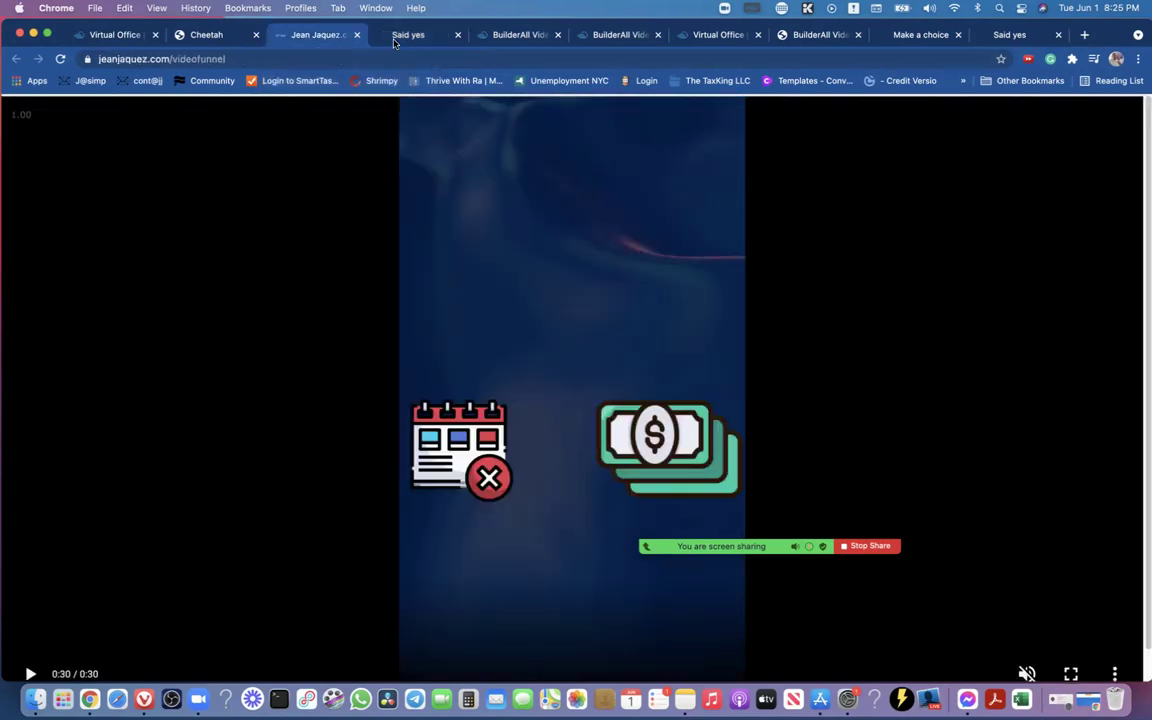
pyautogui.click(440, 36)
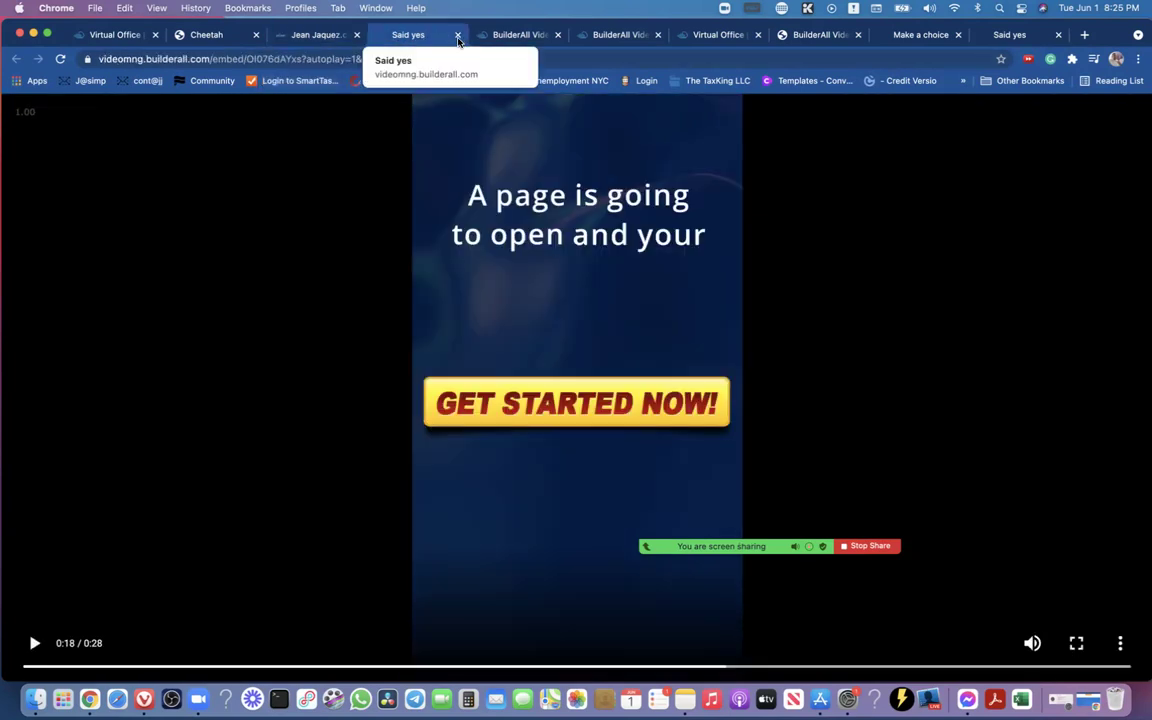
# Close the Said yes video, one of the tag editor pages and the live website page, and return to the Video Funnel Creator projects
pyautogui.press('super+w')
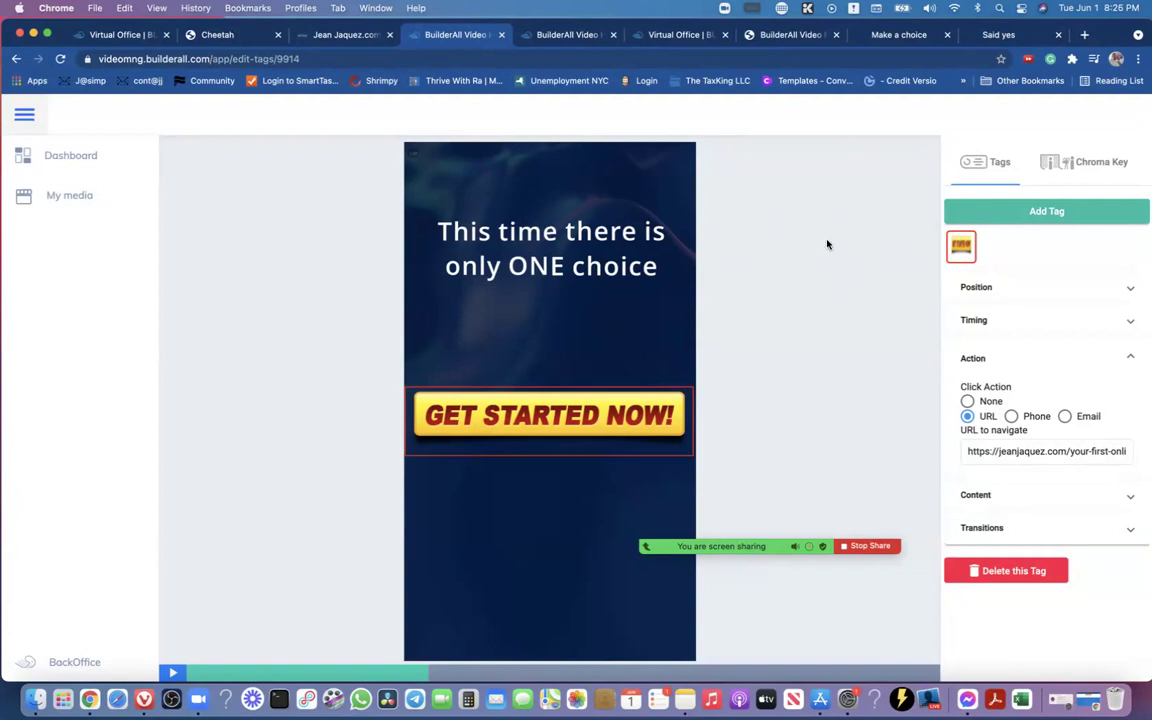
pyautogui.click(220, 38)
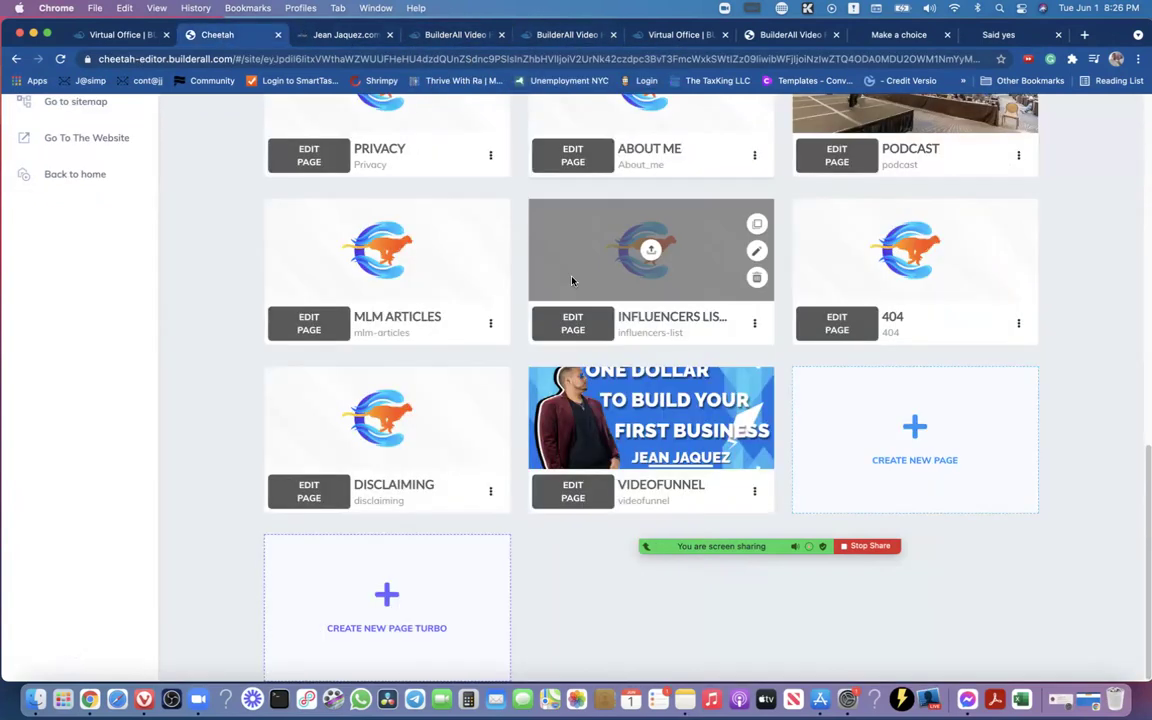
pyautogui.click(124, 36)
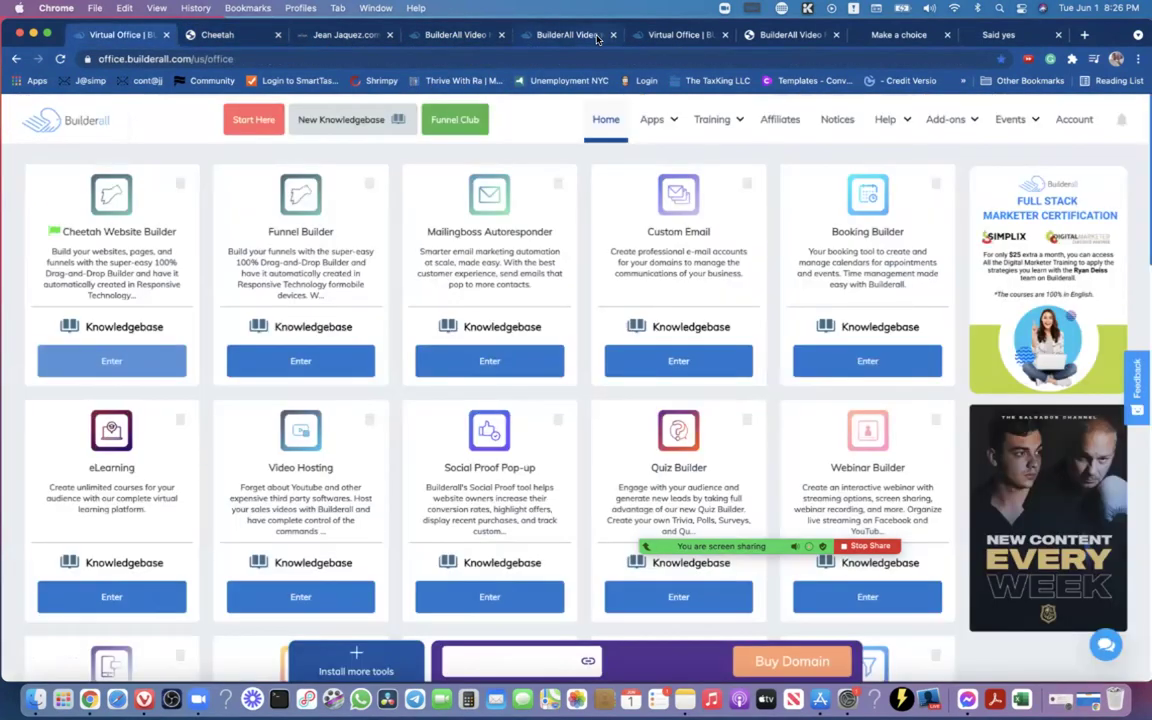
pyautogui.click(527, 39)
pyautogui.press('super+w')
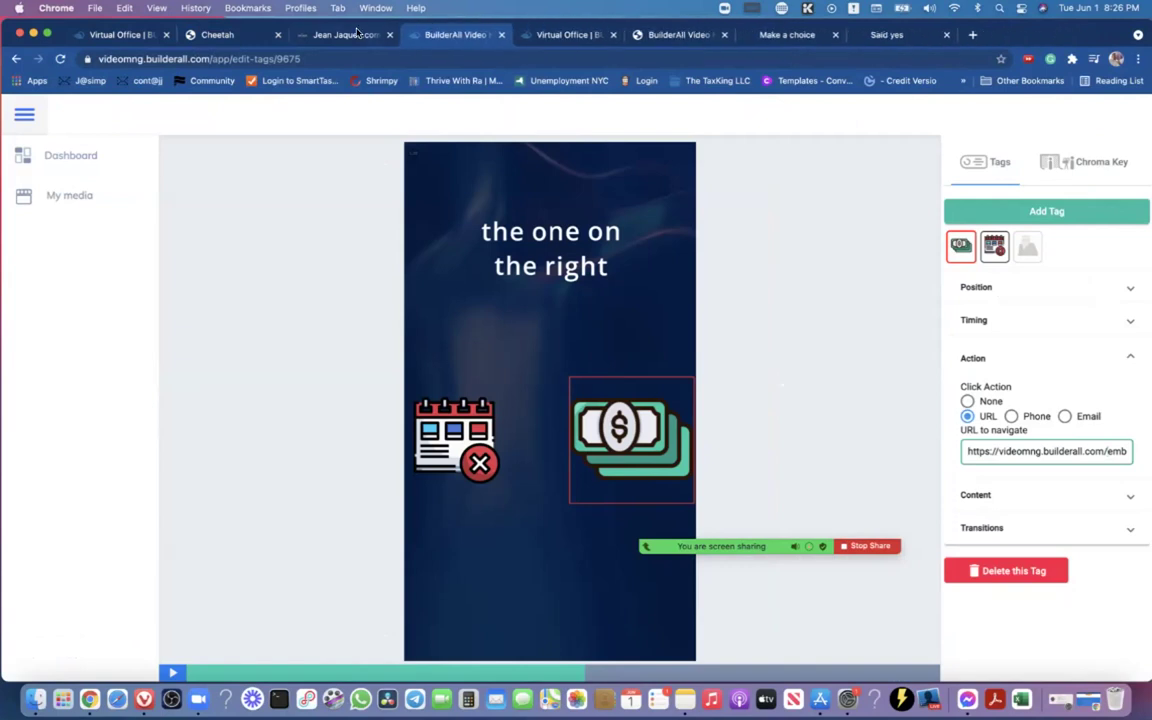
pyautogui.click(378, 37)
pyautogui.click(389, 35)
pyautogui.click(452, 35)
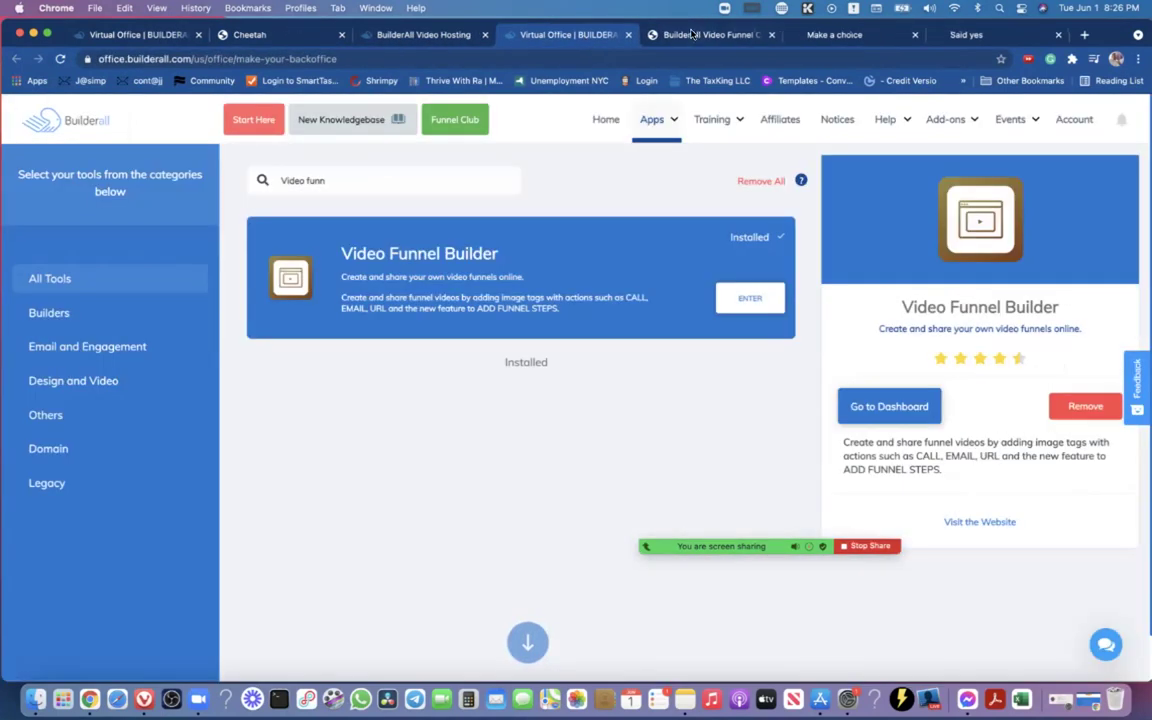
pyautogui.click(665, 34)
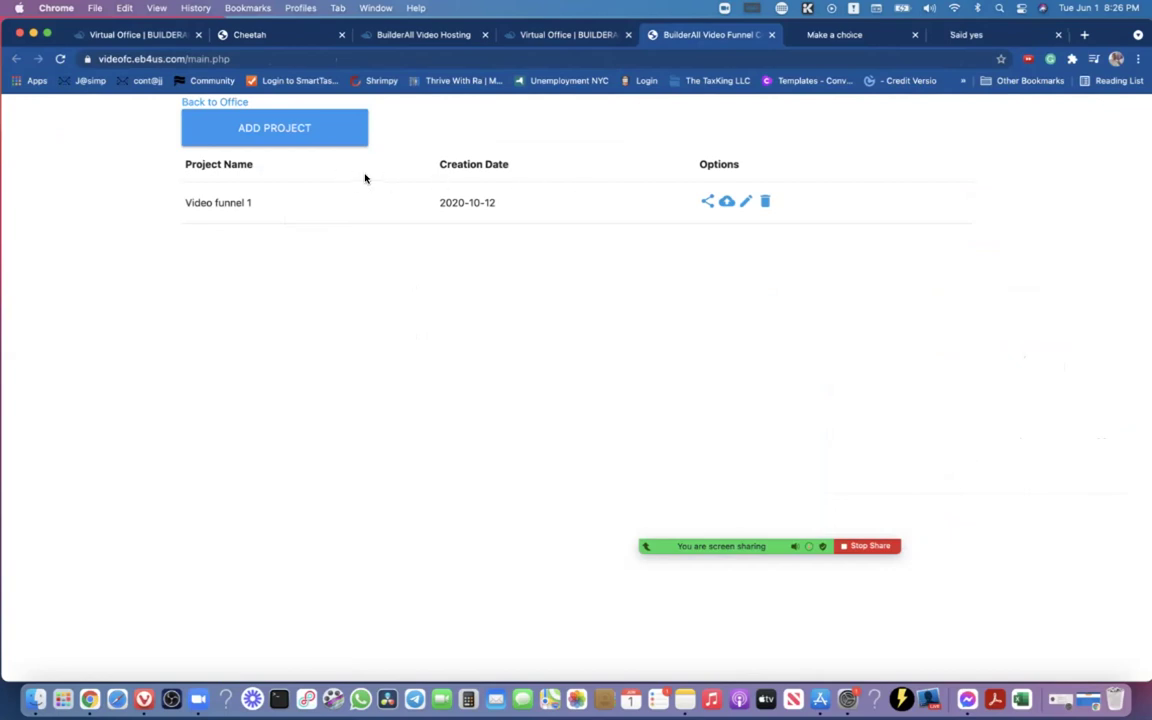
pyautogui.click(255, 138)
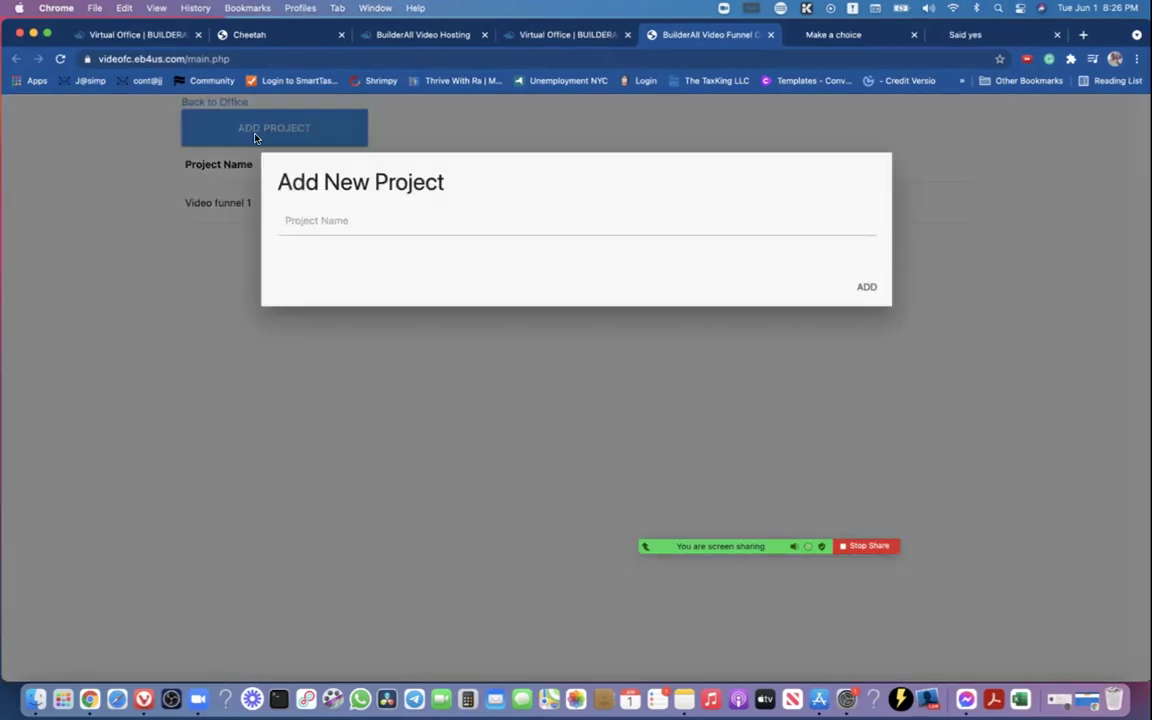
pyautogui.click(630, 248)
pyautogui.click(972, 257)
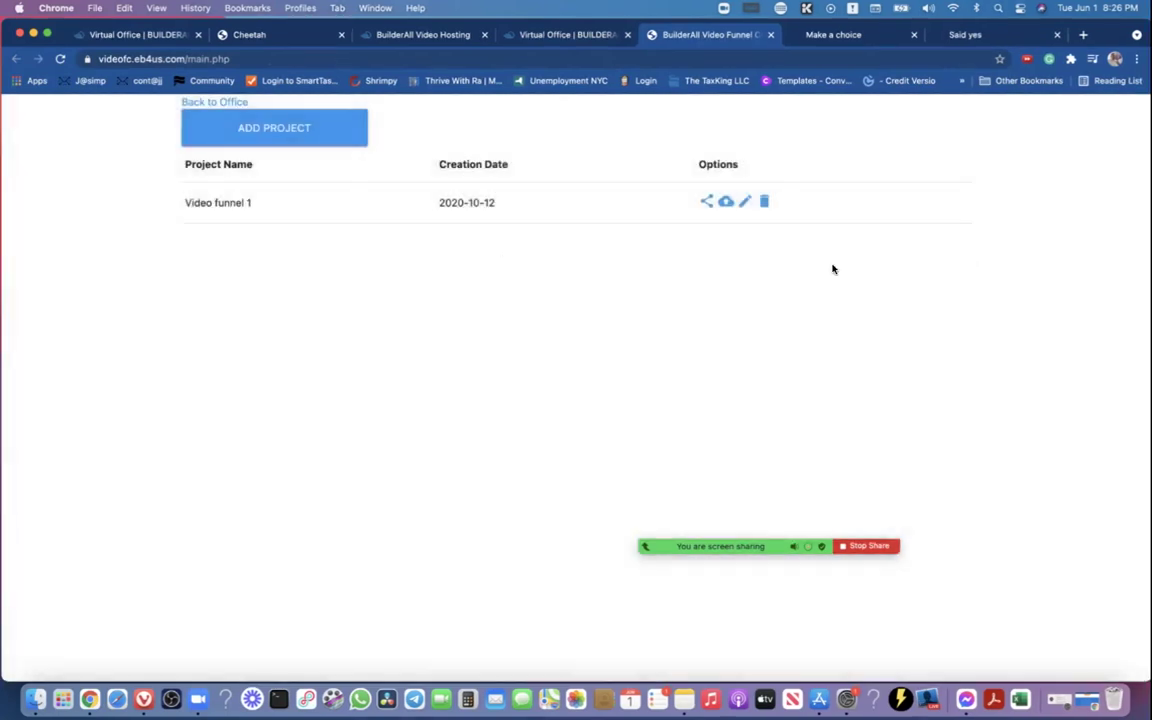
# Open the Video funnel 1 project for editing and reposition its video block on the canvas
pyautogui.click(746, 202)
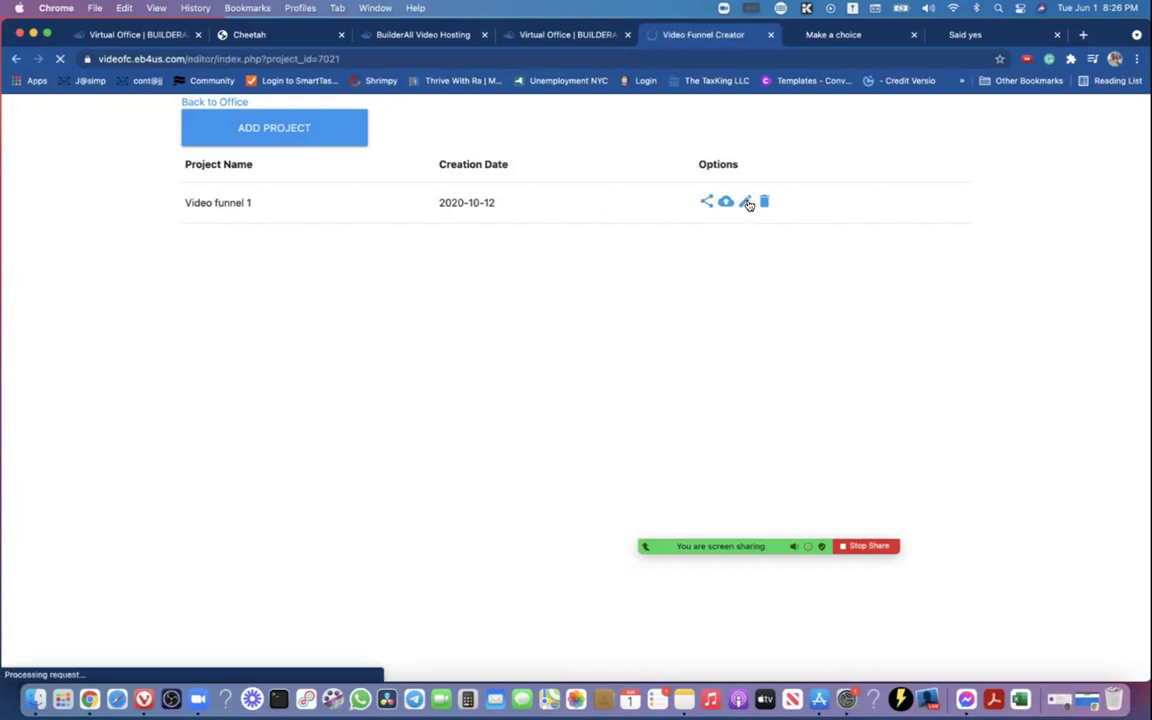
pyautogui.click(341, 240)
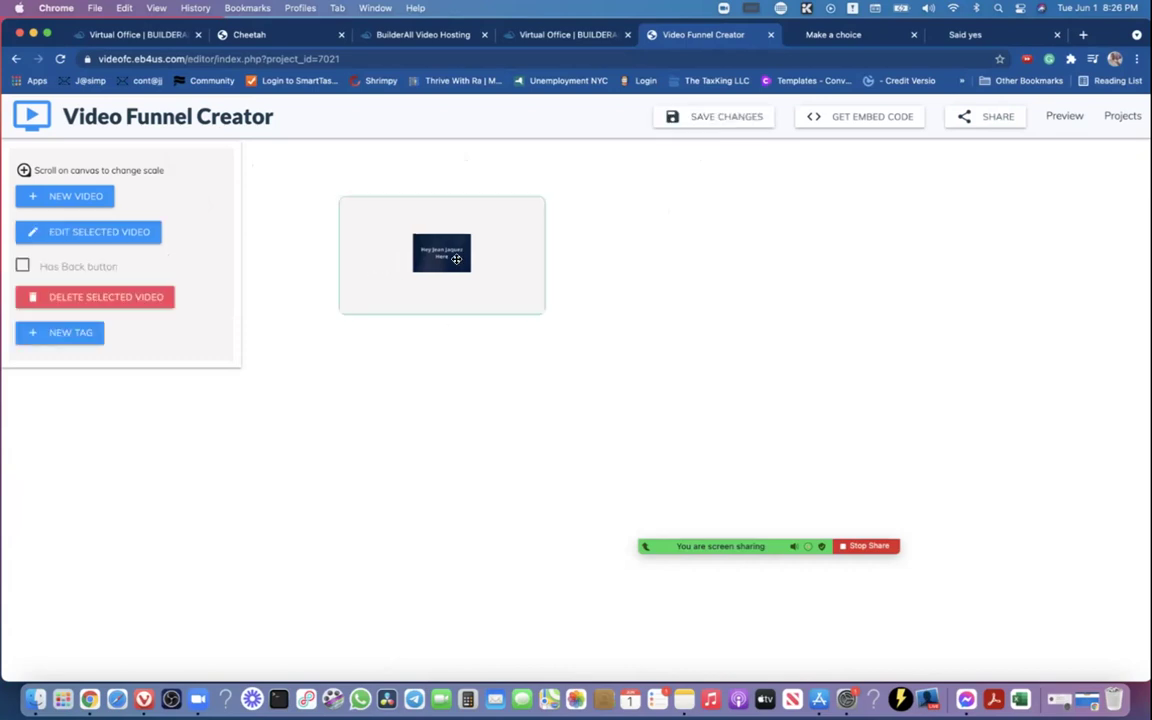
pyautogui.moveTo(341, 240); pyautogui.dragTo(451, 233)
pyautogui.moveTo(583, 246); pyautogui.dragTo(434, 258)
pyautogui.click(663, 267)
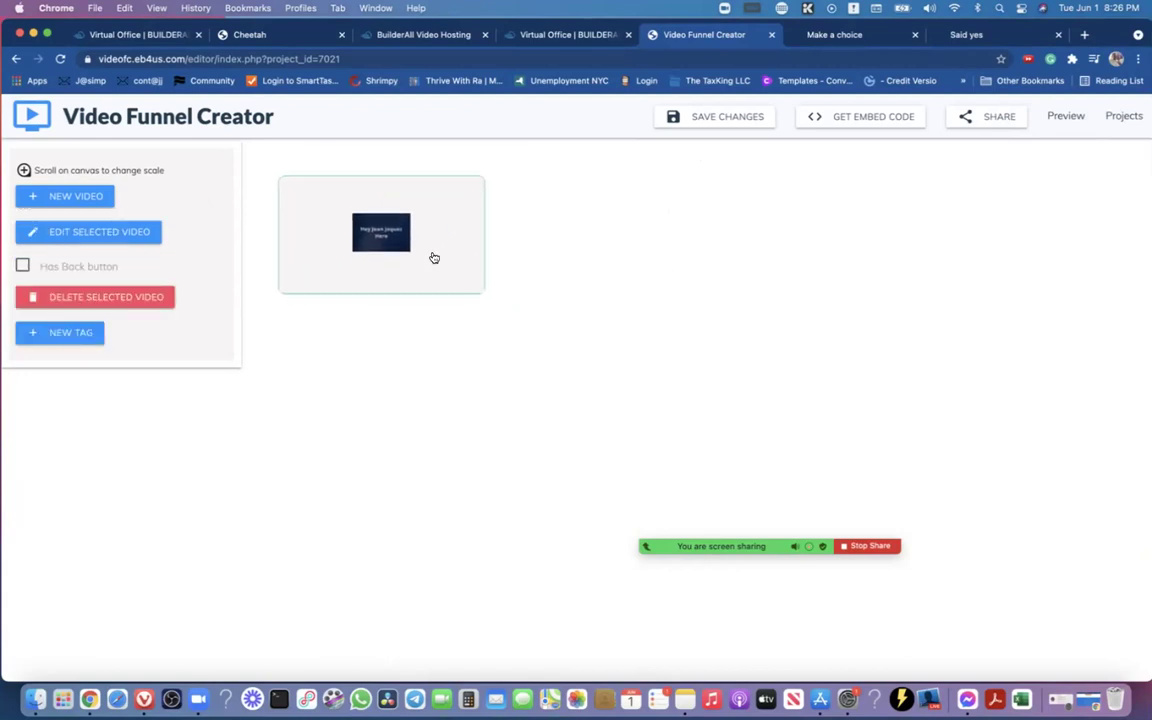
# Try selecting, deselecting and moving the video block around the canvas
pyautogui.click(625, 247)
pyautogui.click(422, 232)
pyautogui.click(622, 255)
pyautogui.click(358, 245)
pyautogui.click(710, 229)
pyautogui.moveTo(447, 189); pyautogui.dragTo(454, 211)
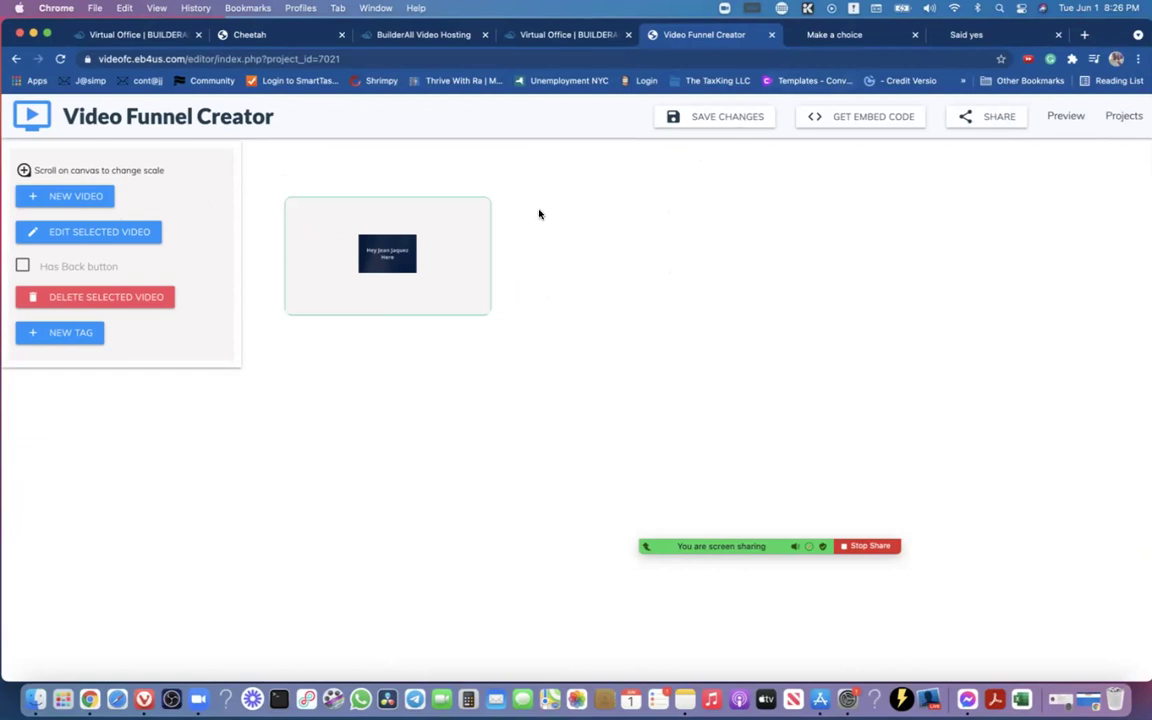
pyautogui.click(553, 285)
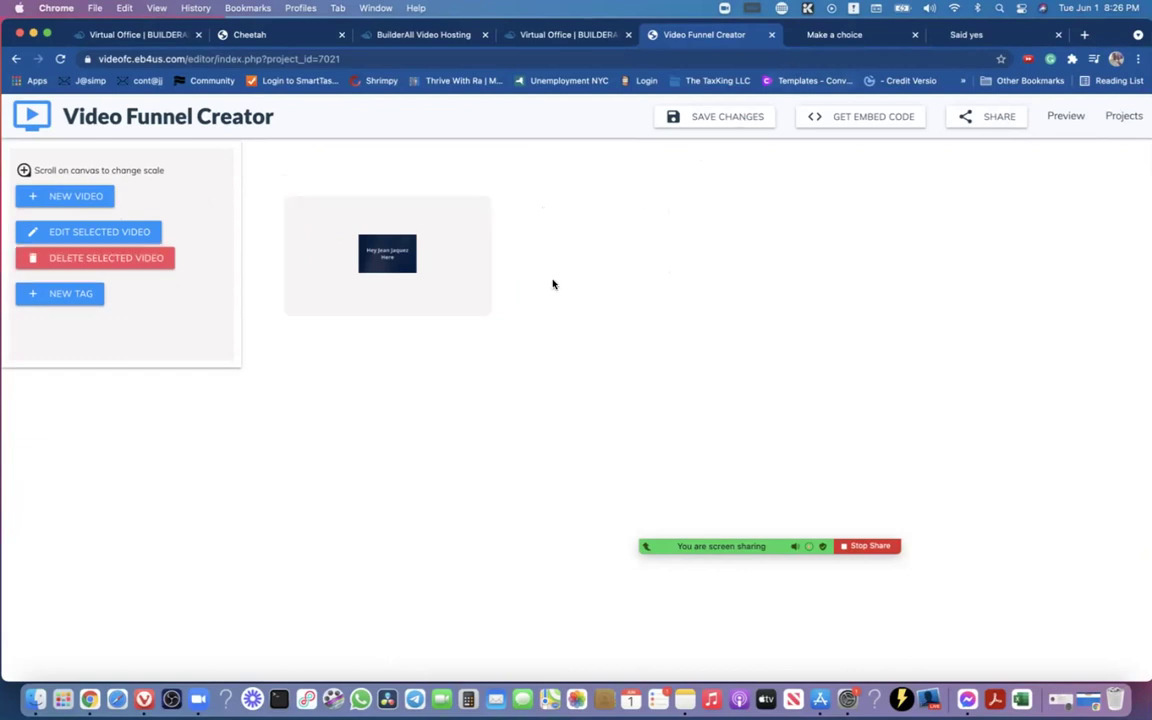
pyautogui.moveTo(375, 278); pyautogui.dragTo(414, 257)
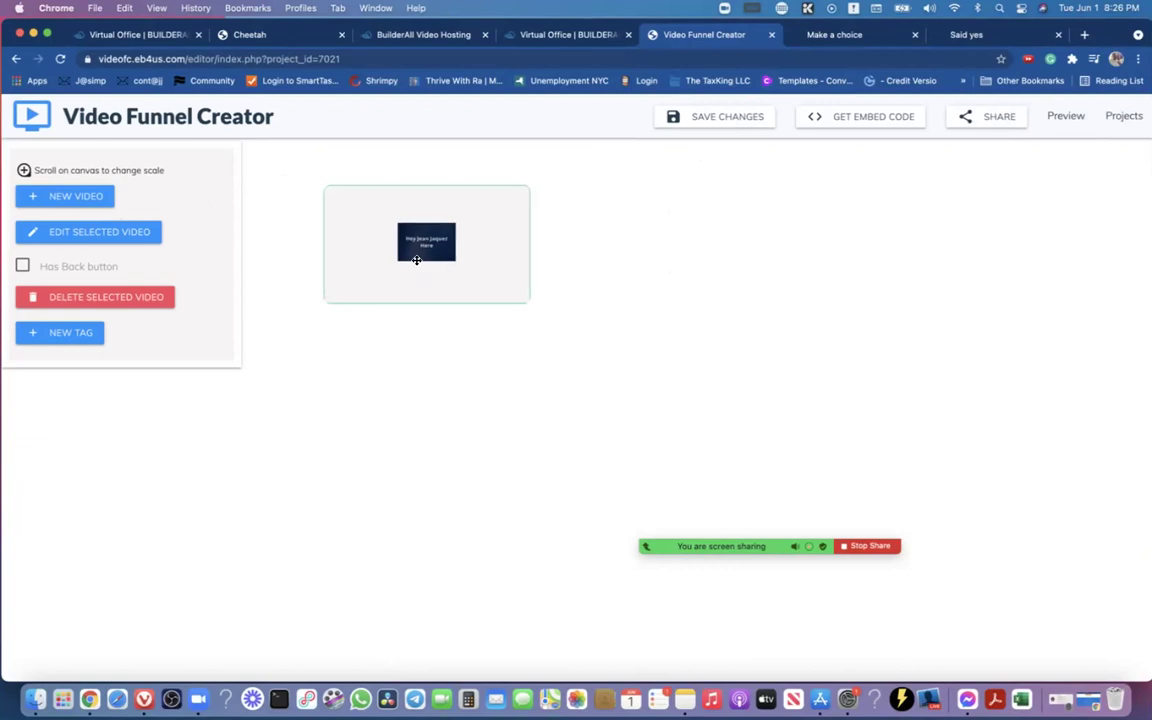
pyautogui.click(663, 324)
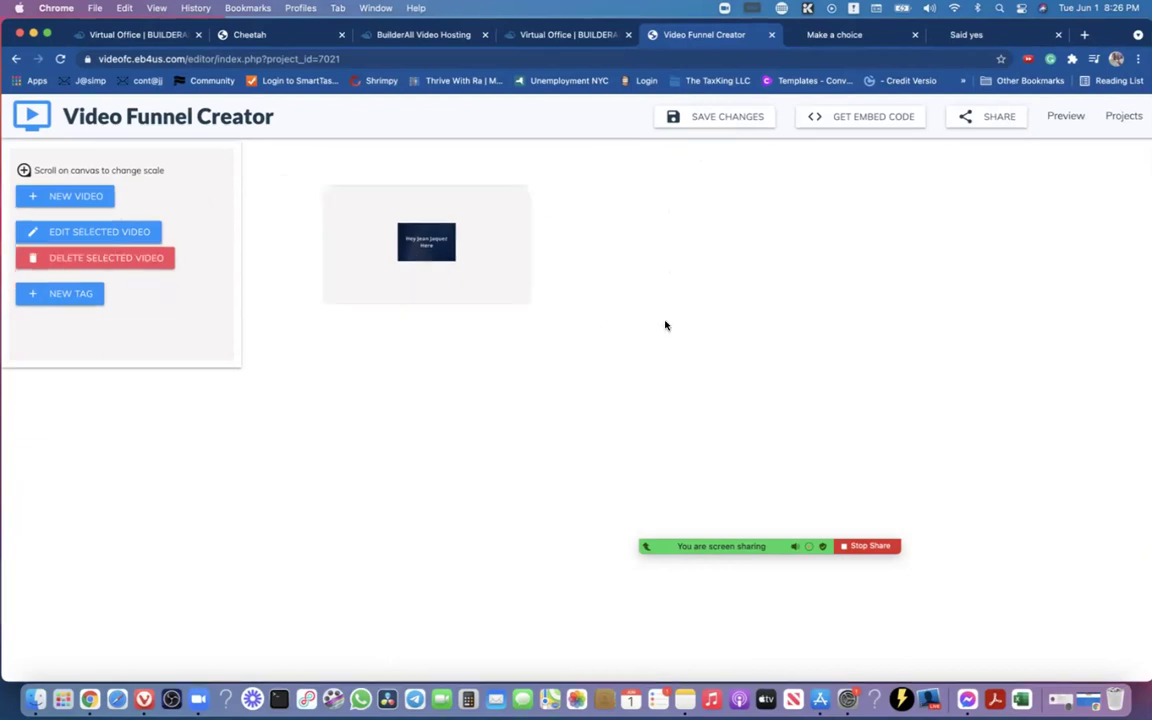
pyautogui.moveTo(448, 249); pyautogui.dragTo(366, 222)
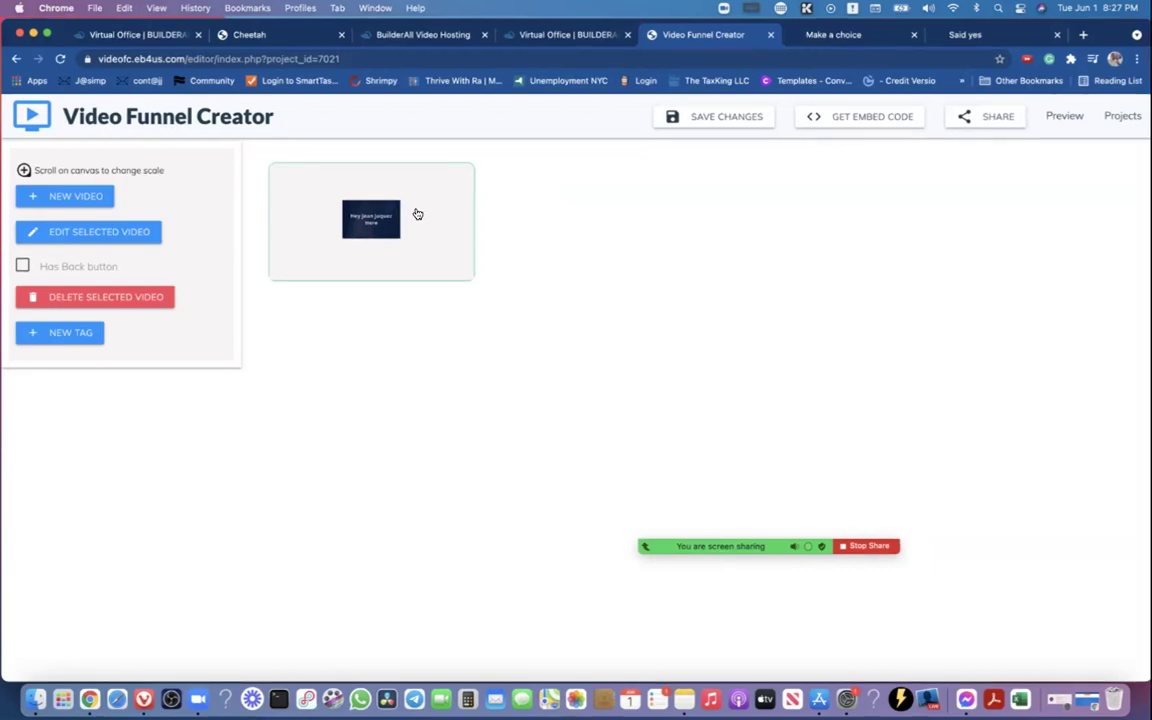
pyautogui.click(393, 234)
pyautogui.moveTo(393, 234); pyautogui.dragTo(444, 244)
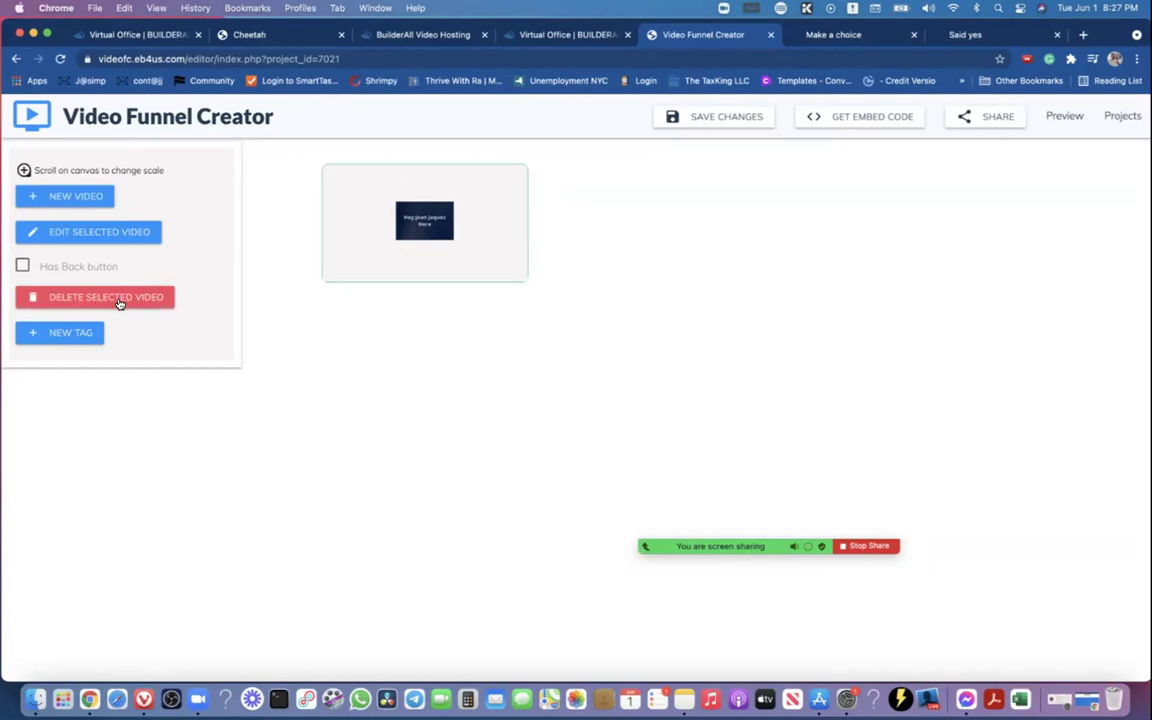
pyautogui.moveTo(415, 219); pyautogui.dragTo(399, 255)
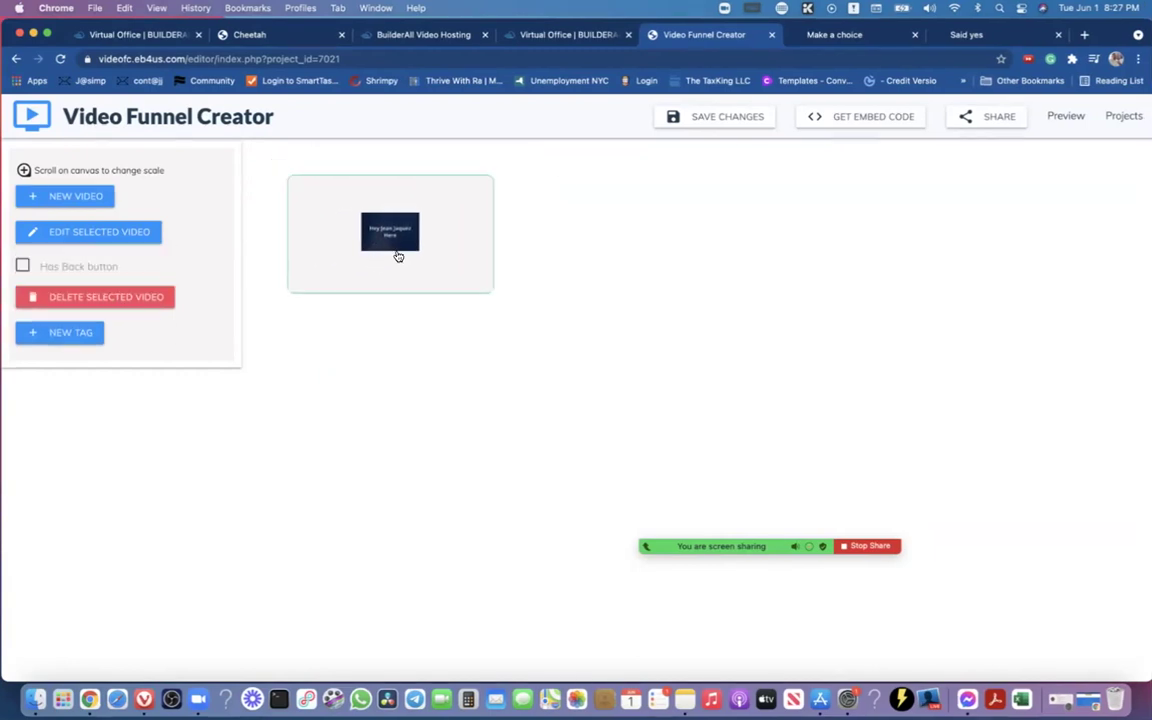
# Review the Make a choice video with its two buttons, and shift the video block closer to the canvas's upper edge
pyautogui.click(836, 37)
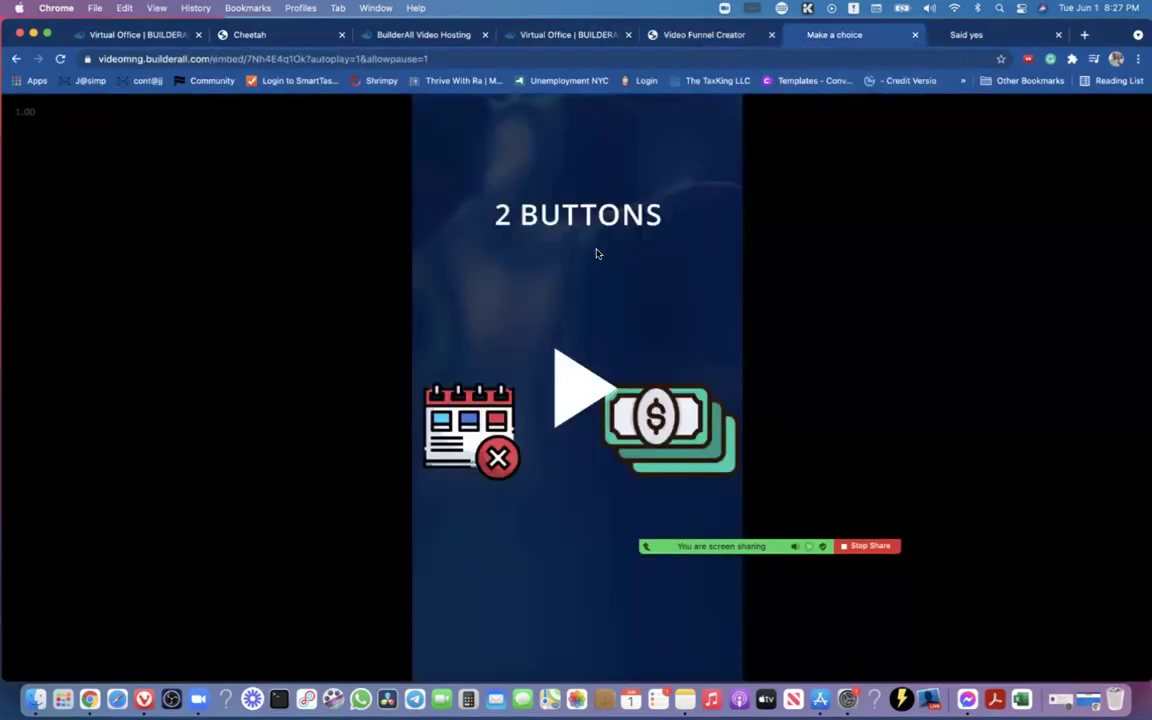
pyautogui.click(690, 34)
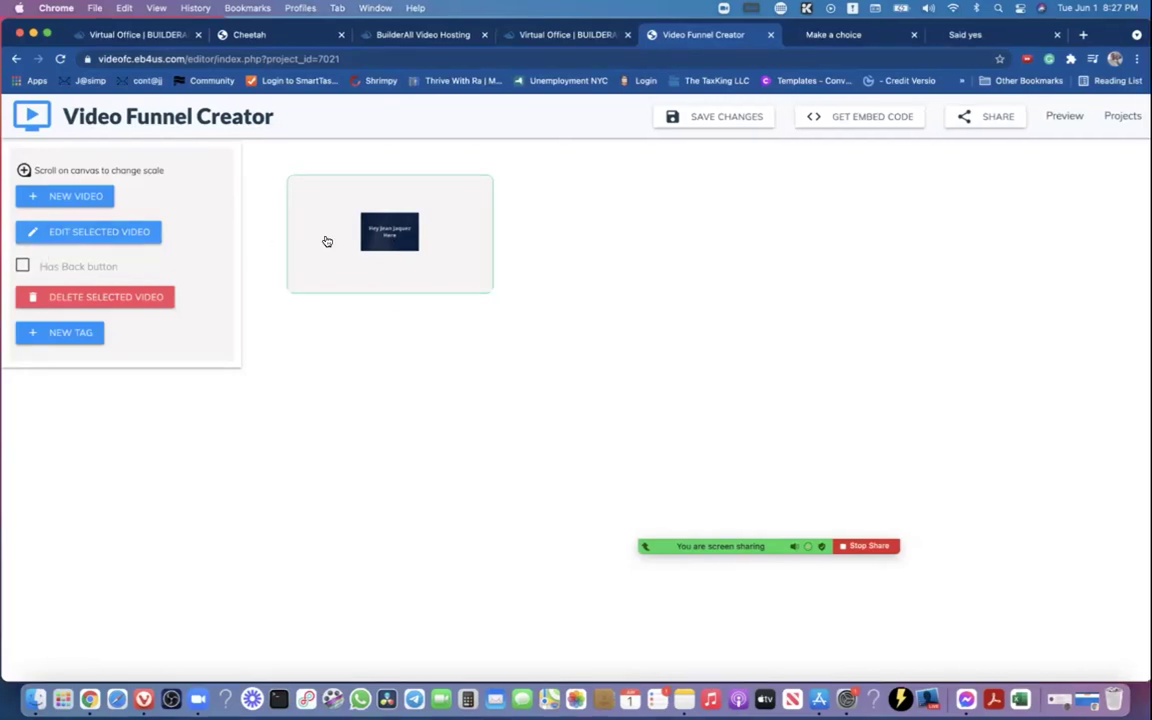
pyautogui.moveTo(365, 246)
pyautogui.mouseDown()
pyautogui.moveTo(362, 232)
pyautogui.moveTo(372, 234)
pyautogui.mouseUp()
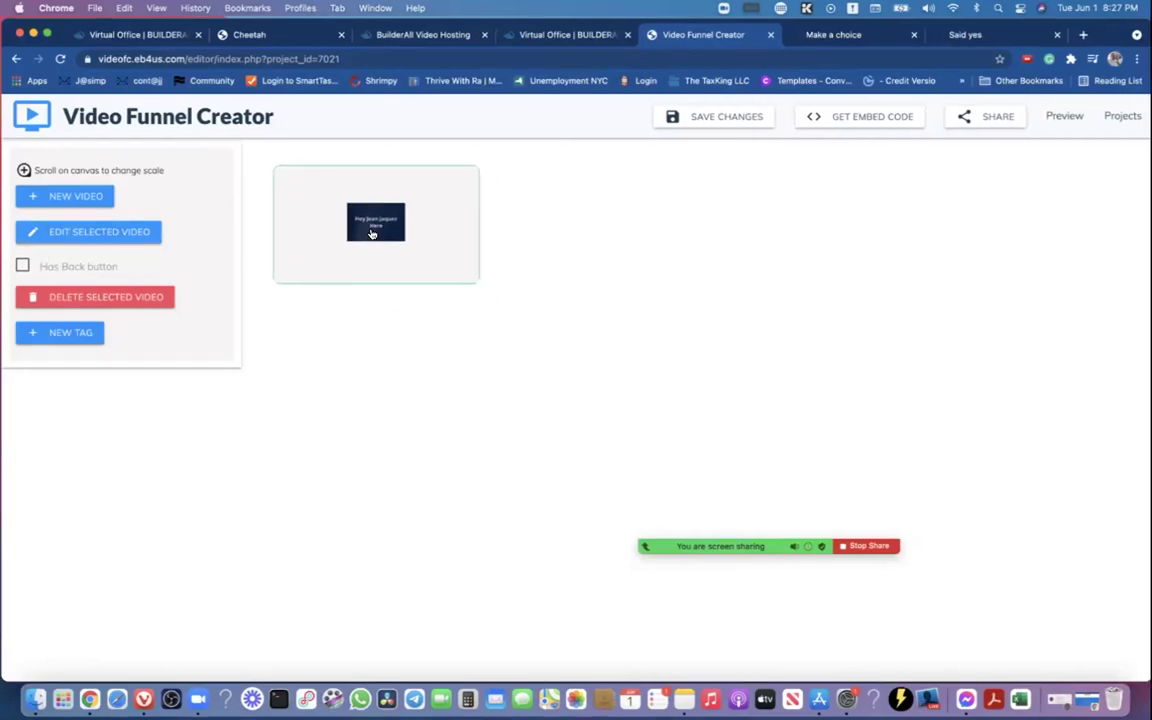
# Start a new Navigate to URL tag for the selected video and place it in the right part of the video preview
pyautogui.click(66, 336)
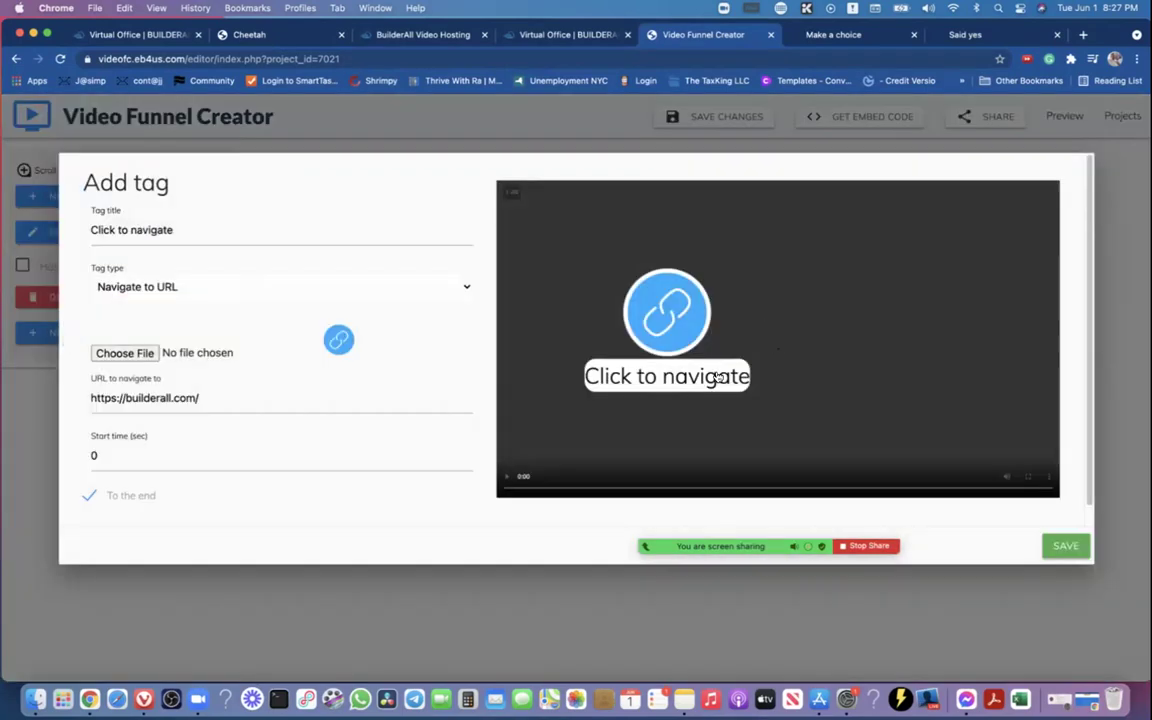
pyautogui.moveTo(655, 319); pyautogui.dragTo(916, 345)
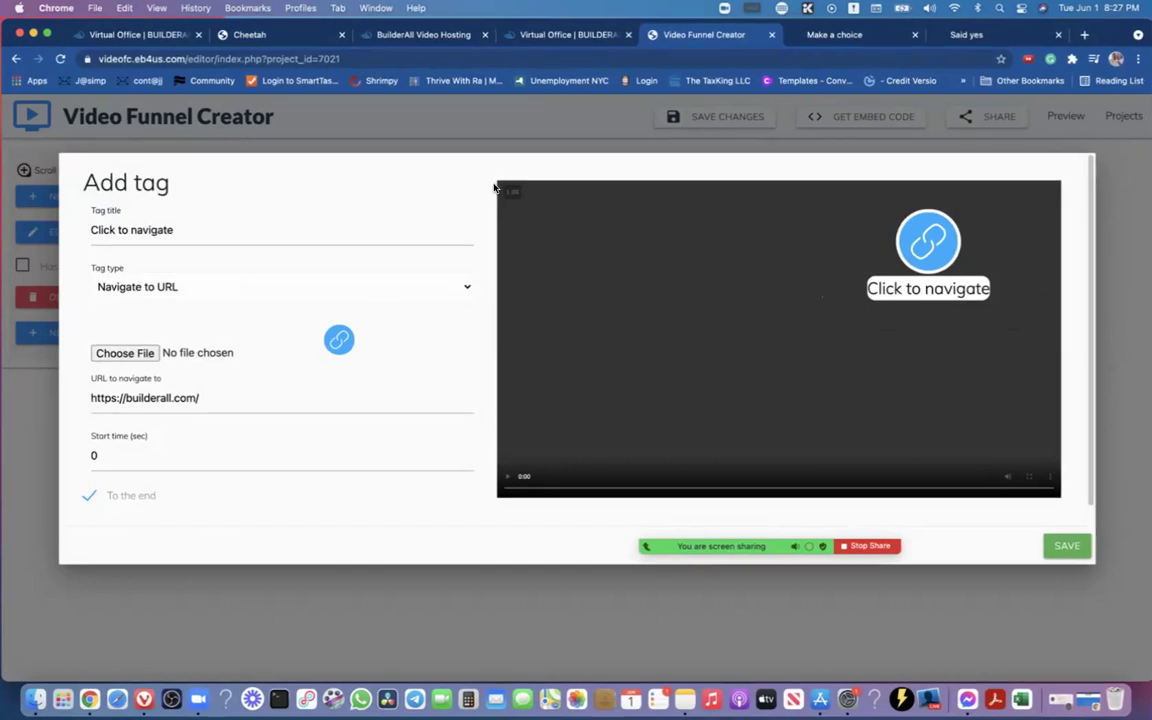
pyautogui.moveTo(561, 196)
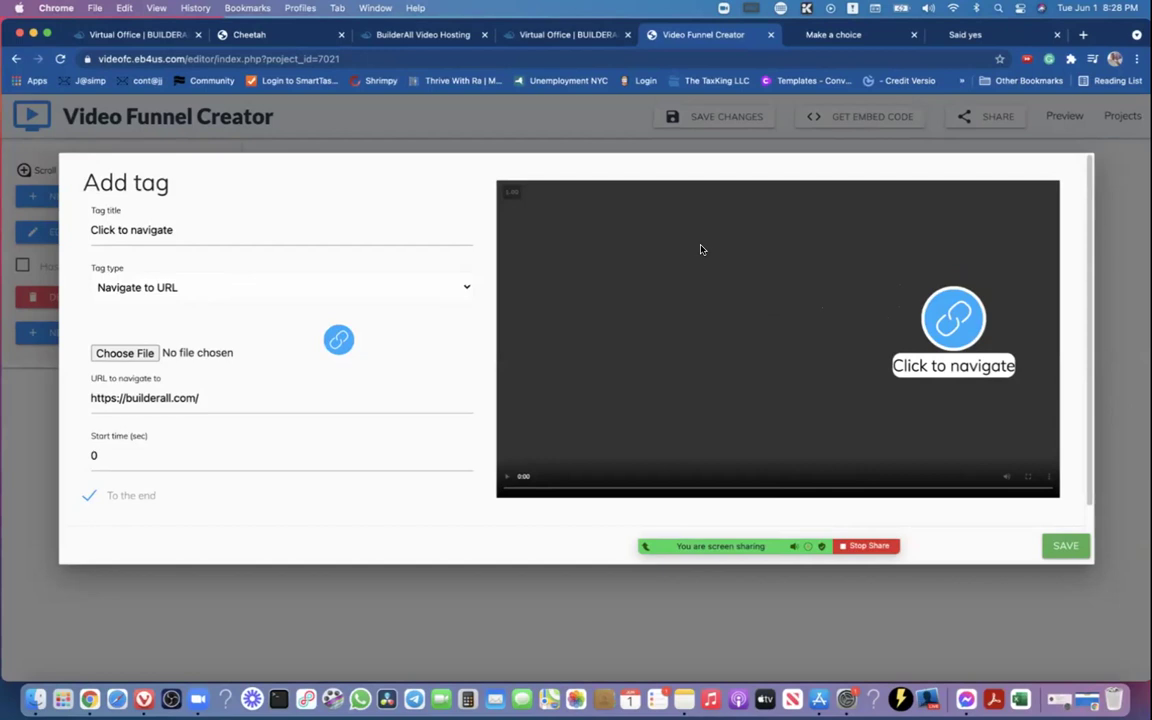
pyautogui.click(207, 227)
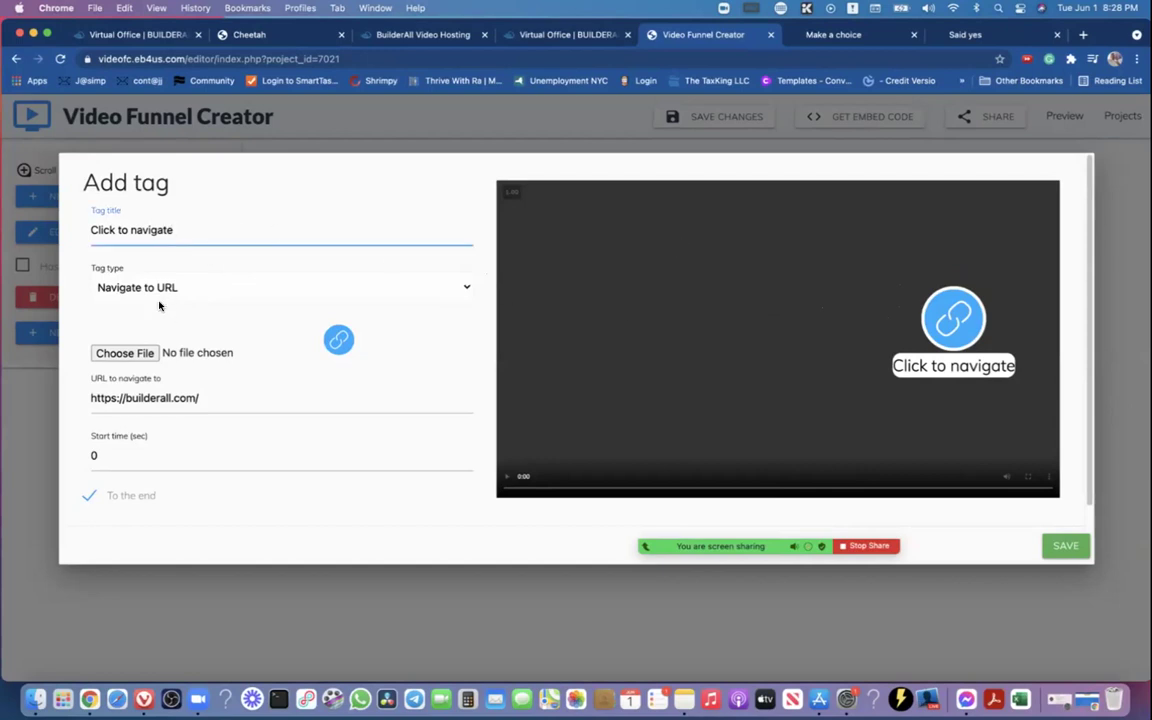
# Start choosing an image file for the tag and browse to the fb group folder on the 2TB drive
pyautogui.click(137, 354)
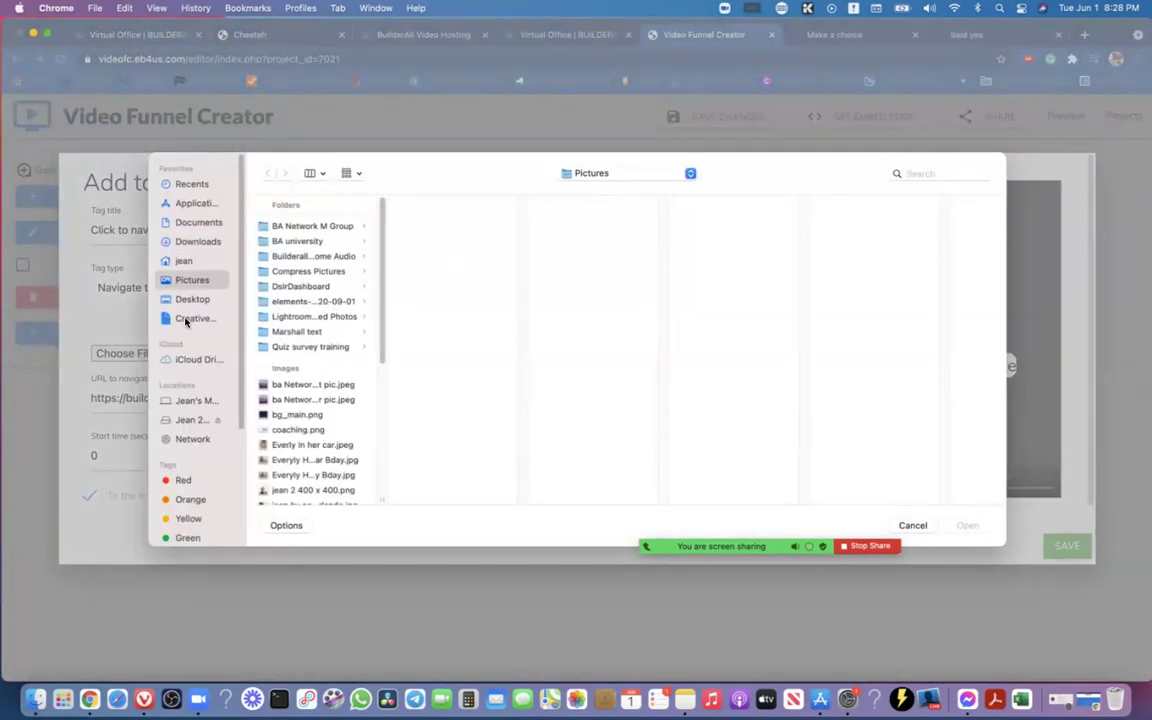
pyautogui.click(184, 418)
pyautogui.scroll(-3, 380, 378)
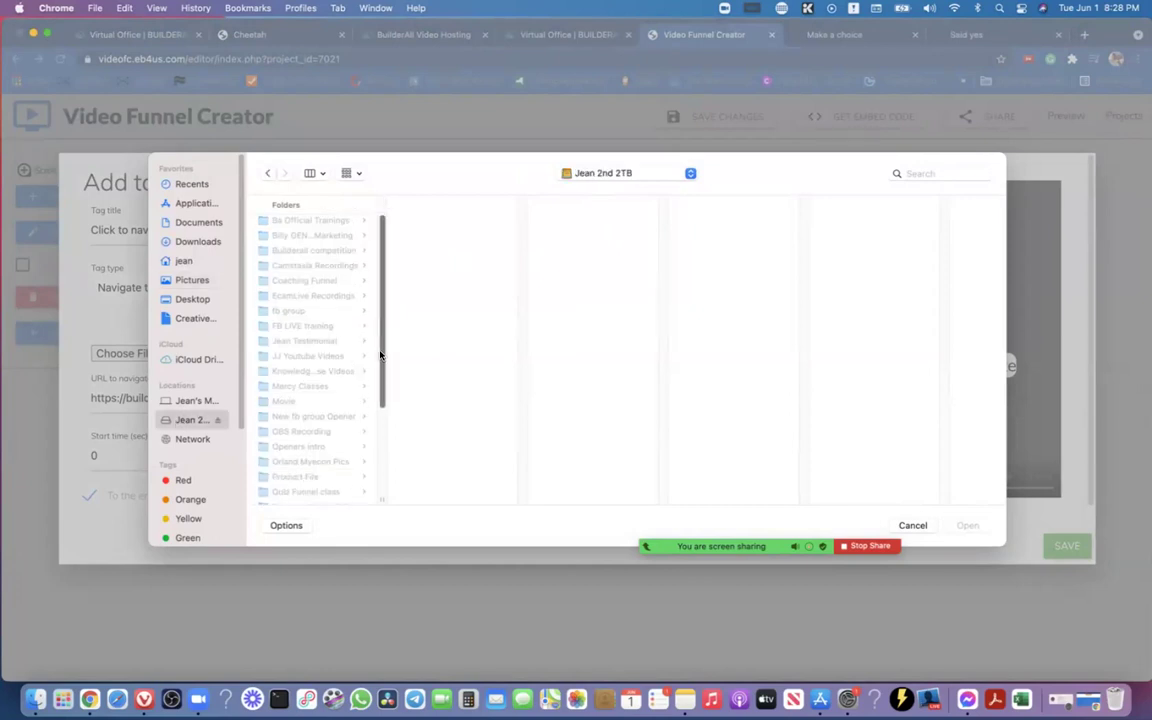
pyautogui.scroll(-2, 370, 385)
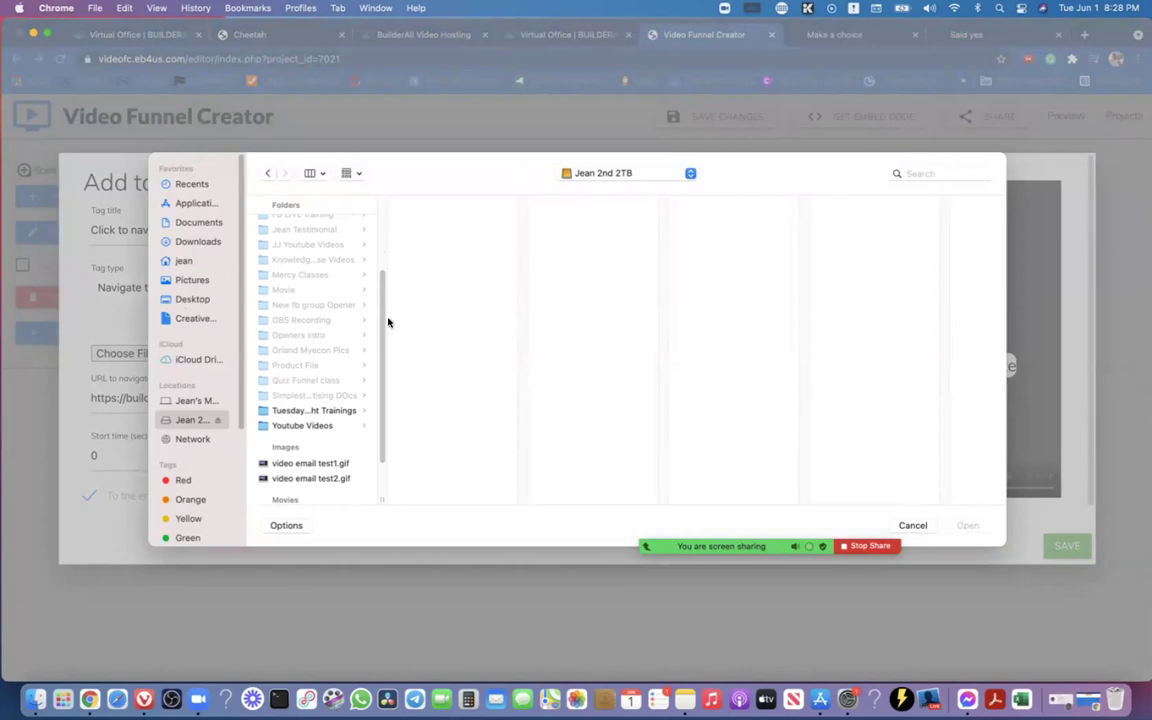
pyautogui.scroll(3, 380, 316)
pyautogui.scroll(3, 382, 305)
pyautogui.click(285, 289)
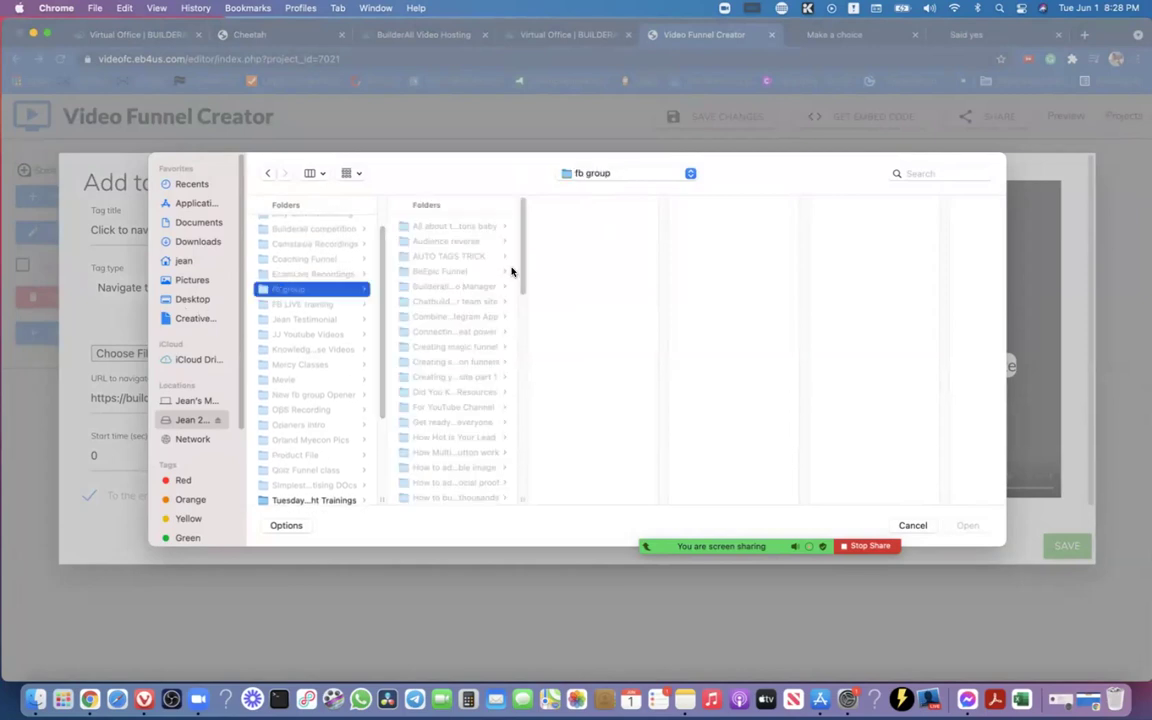
# Use I WANT TO LEARN.png from the Video Funnel Builderall folder as the tag's image
pyautogui.scroll(-5, 508, 330)
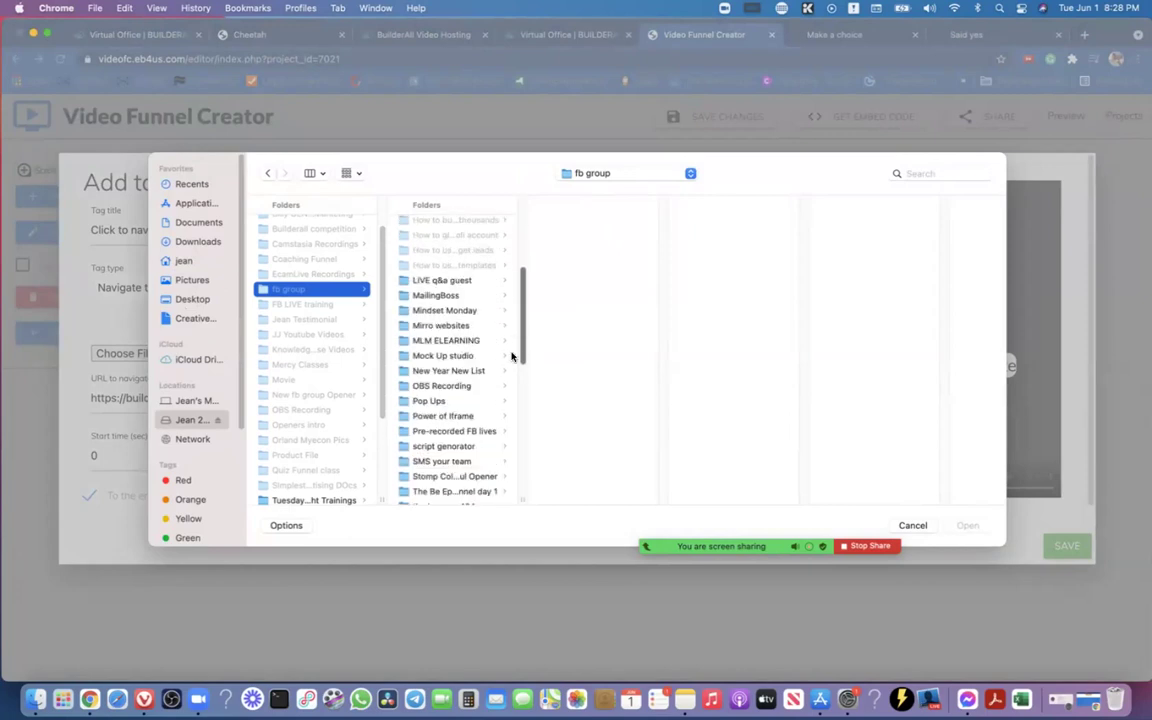
pyautogui.scroll(-5, 505, 400)
pyautogui.scroll(3, 512, 386)
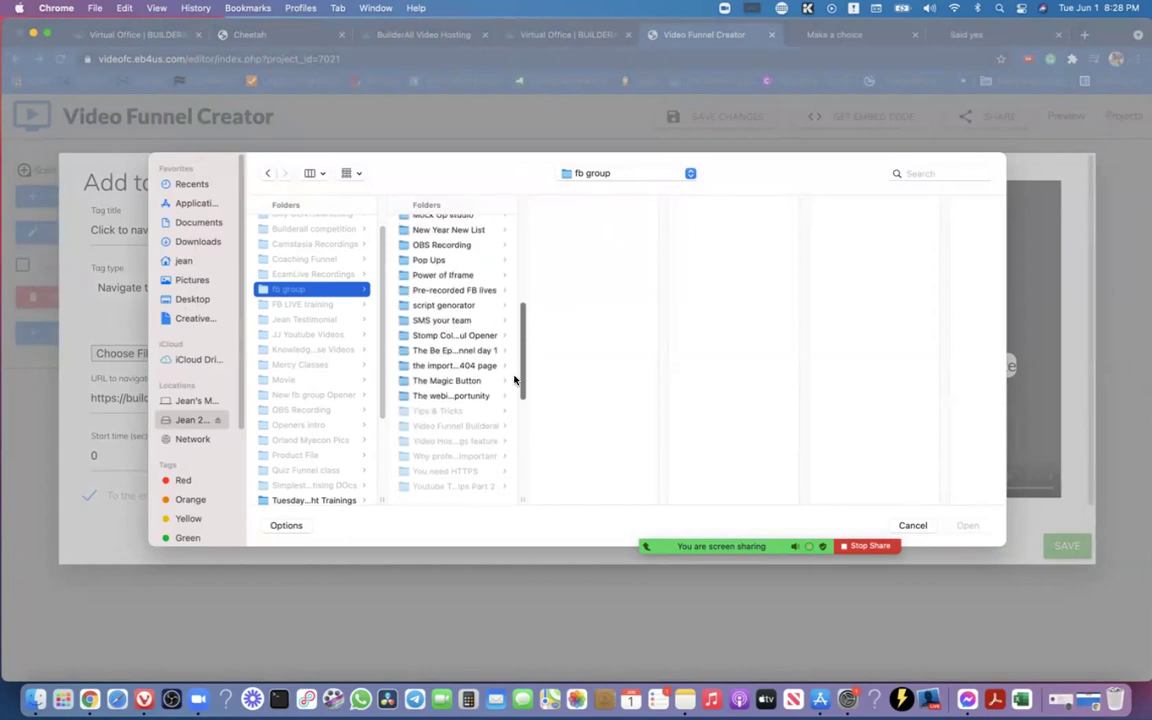
pyautogui.click(443, 428)
pyautogui.click(588, 271)
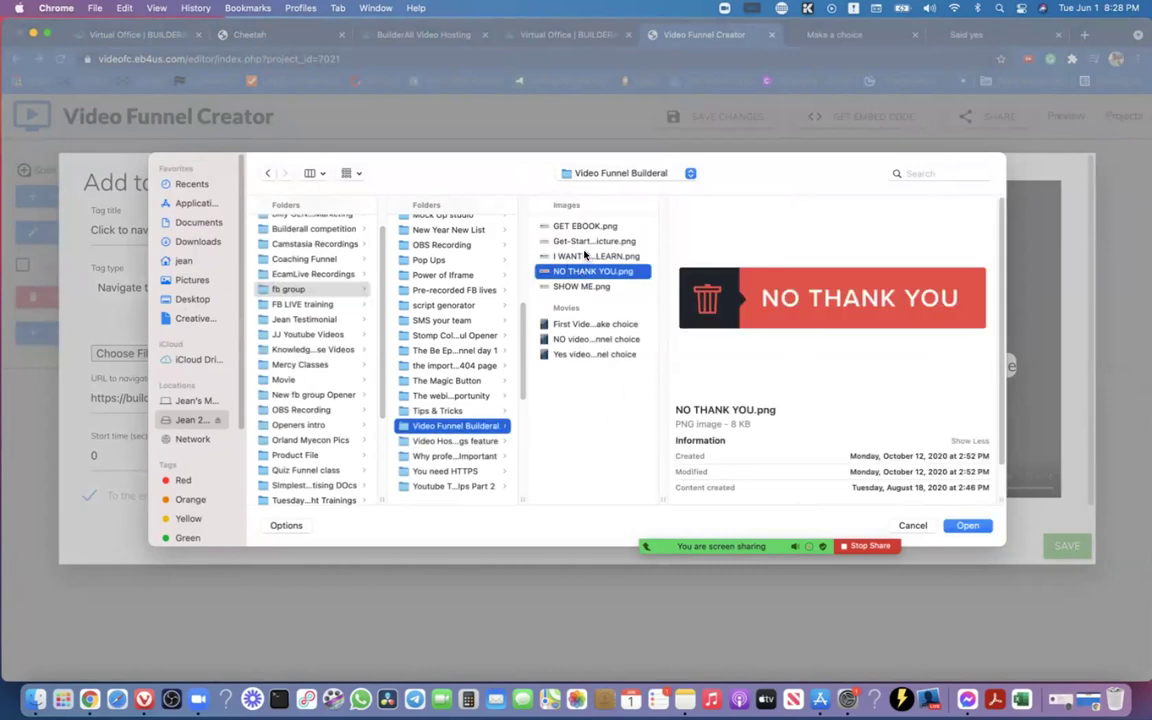
pyautogui.click(586, 256)
pyautogui.click(965, 526)
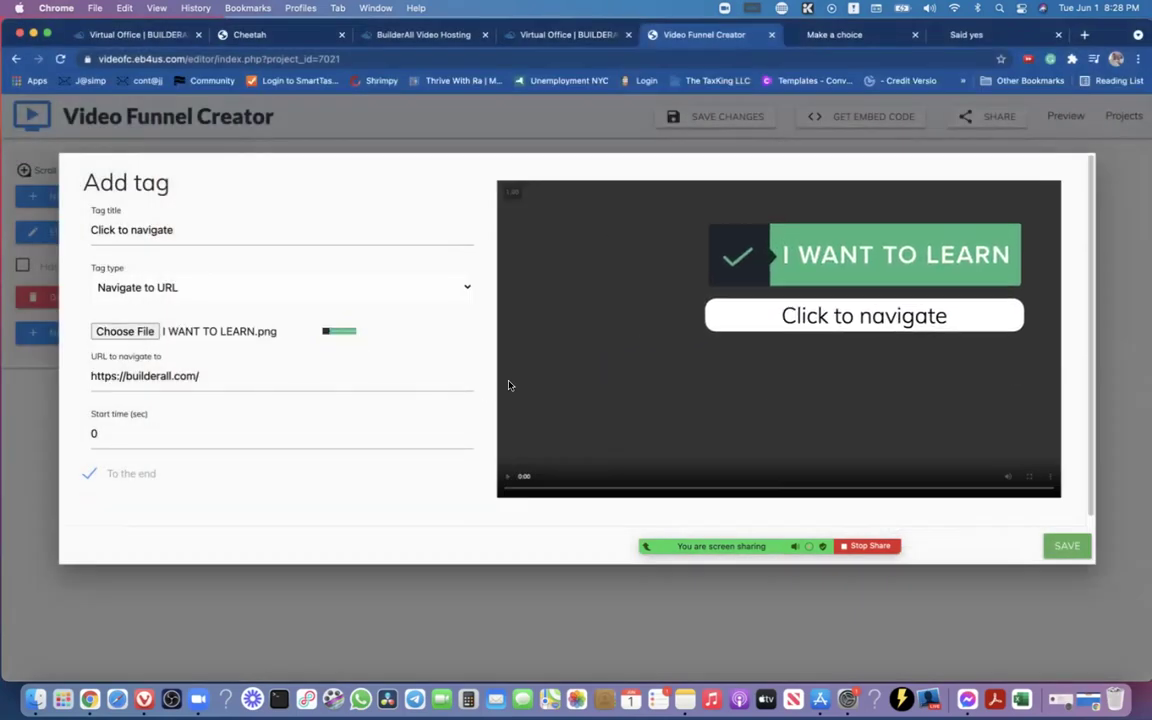
# Shrink the I WANT TO LEARN tag and move it to the lower right area of the video preview
pyautogui.moveTo(851, 252); pyautogui.dragTo(741, 256)
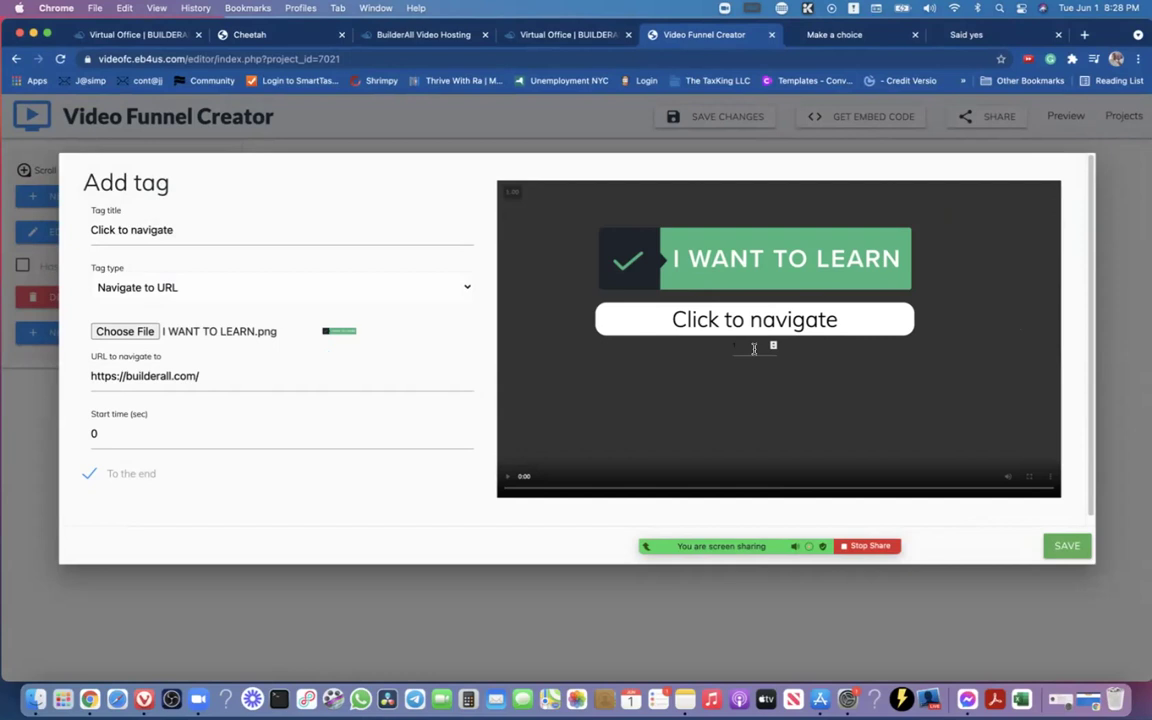
pyautogui.moveTo(754, 348); pyautogui.dragTo(673, 218)
pyautogui.moveTo(744, 240); pyautogui.dragTo(926, 397)
pyautogui.moveTo(1037, 444); pyautogui.dragTo(989, 397)
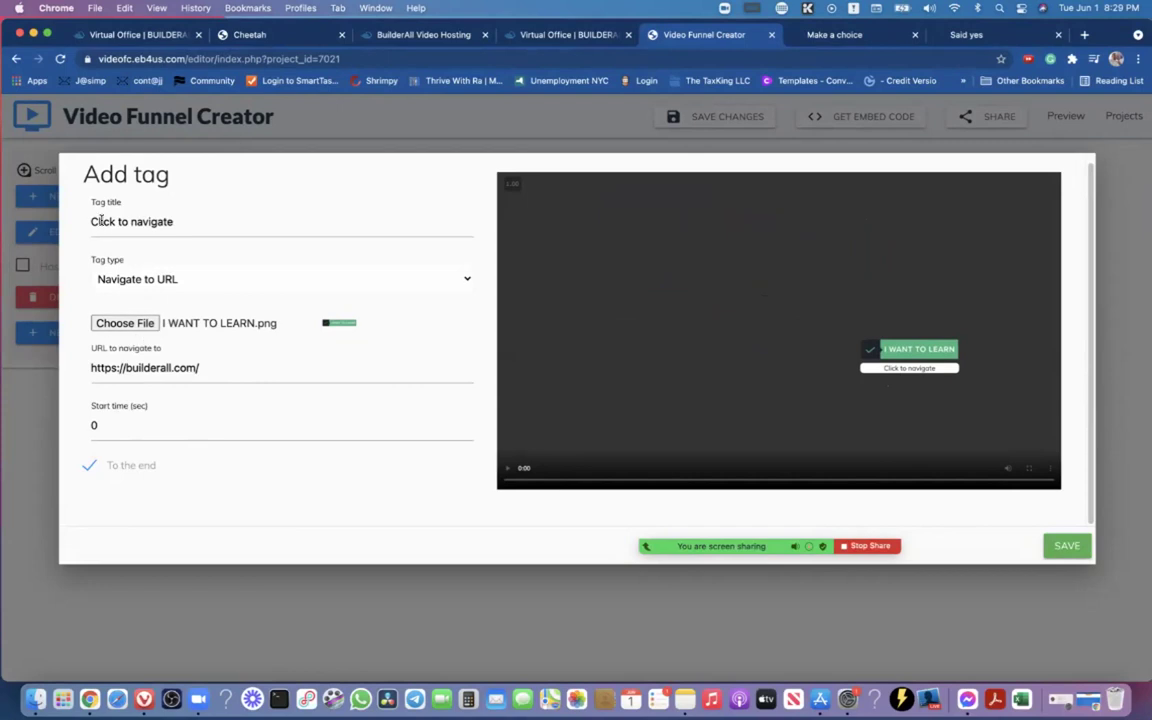
# Title the I WANT TO LEARN tag "Click Here" and save the tag
pyautogui.click(190, 222)
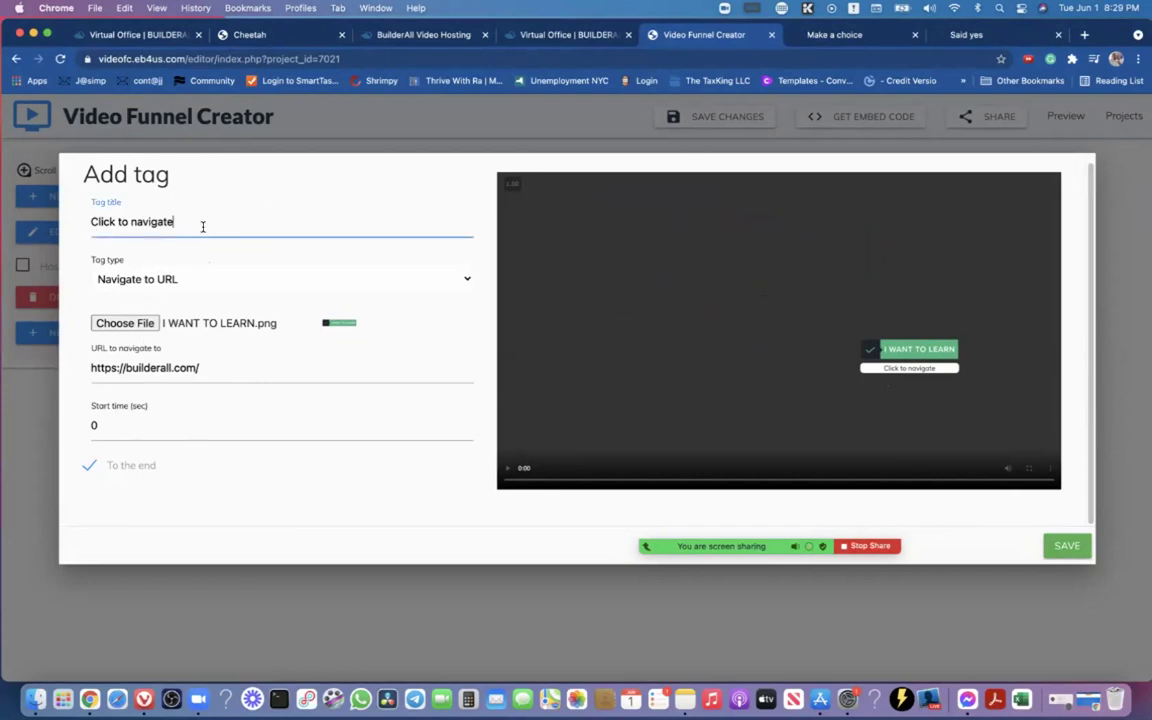
pyautogui.moveTo(118, 223); pyautogui.dragTo(312, 228)
pyautogui.write('Here')
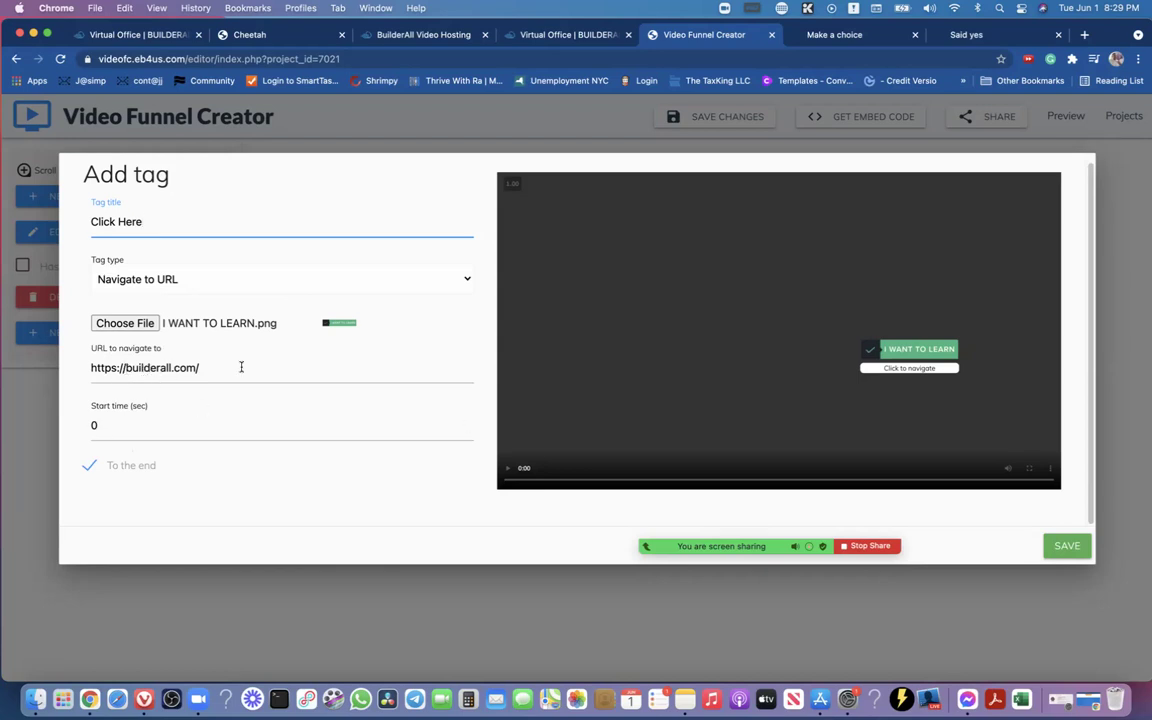
pyautogui.click(1072, 547)
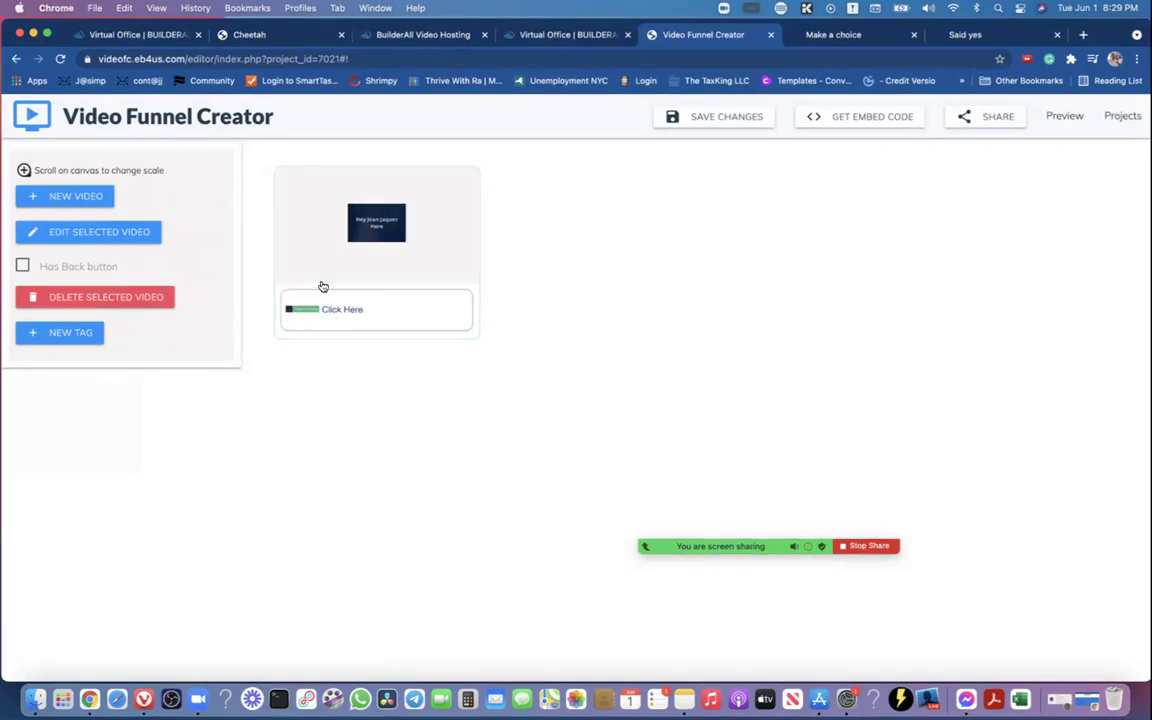
# Start another new tag for the video and use NO THANK YOU.png from the Video Funnel Builderall folder as its image
pyautogui.click(340, 309)
pyautogui.click(70, 333)
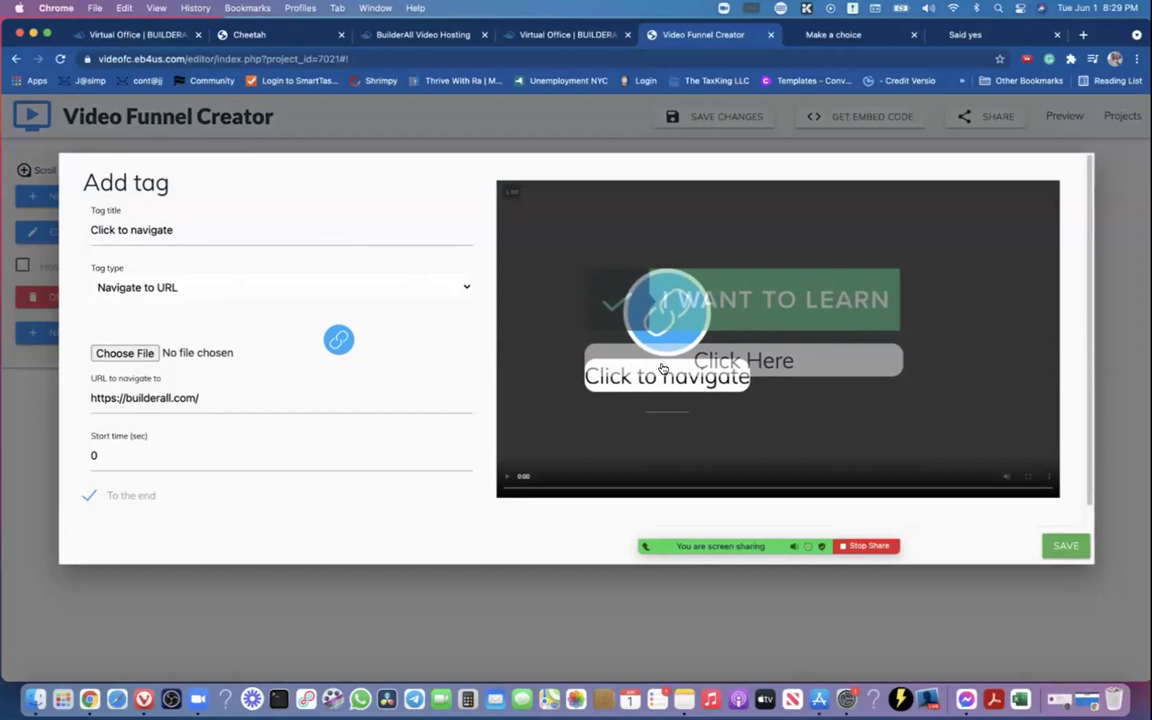
pyautogui.click(127, 354)
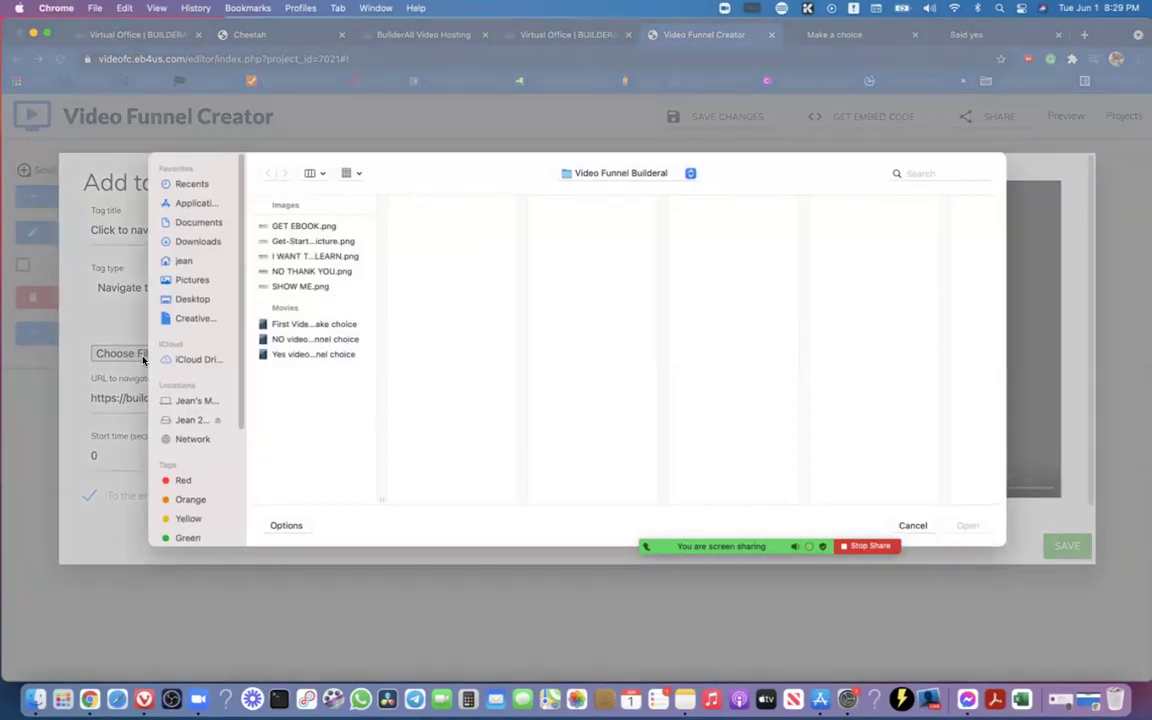
pyautogui.click(303, 271)
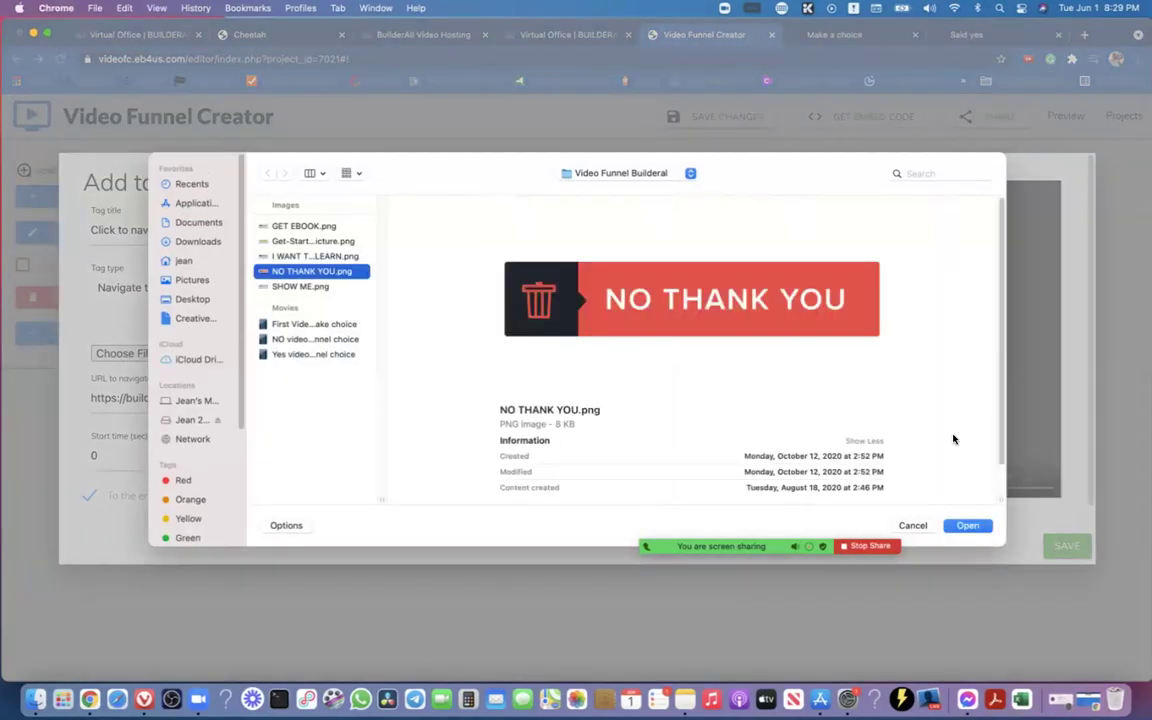
pyautogui.click(968, 527)
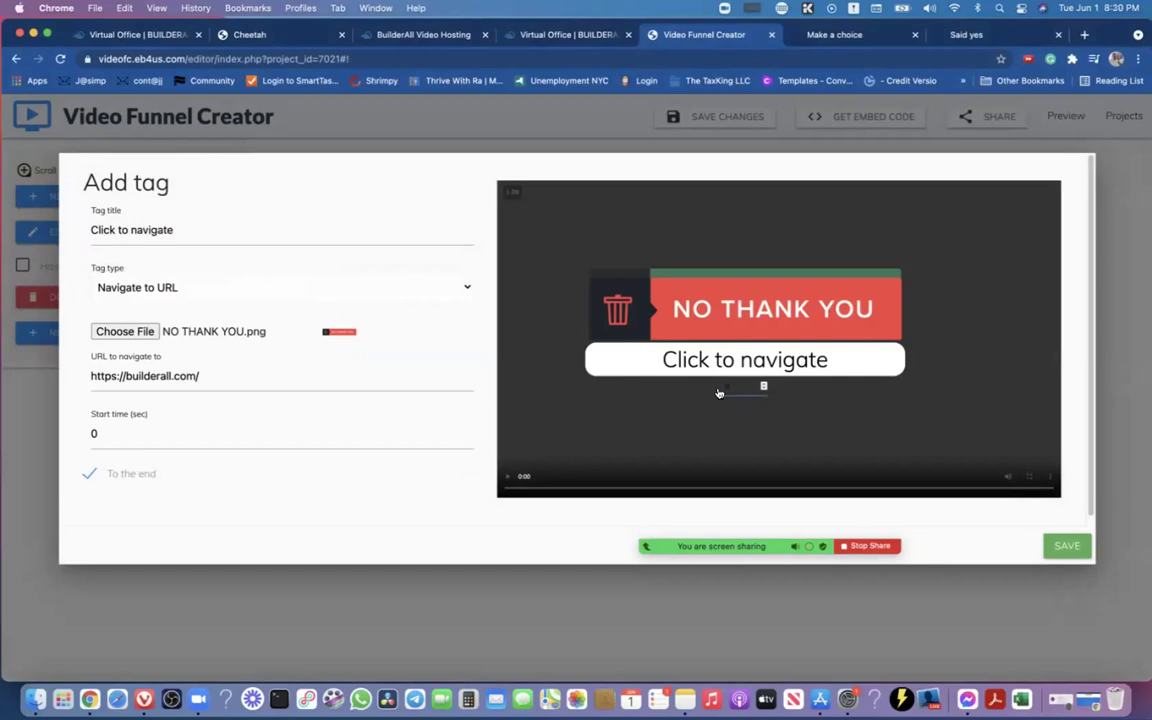
# Set the NO THANK YOU tag's type to Navigate to new funnel step and shrink the tag in the video preview
pyautogui.moveTo(718, 393); pyautogui.dragTo(680, 330)
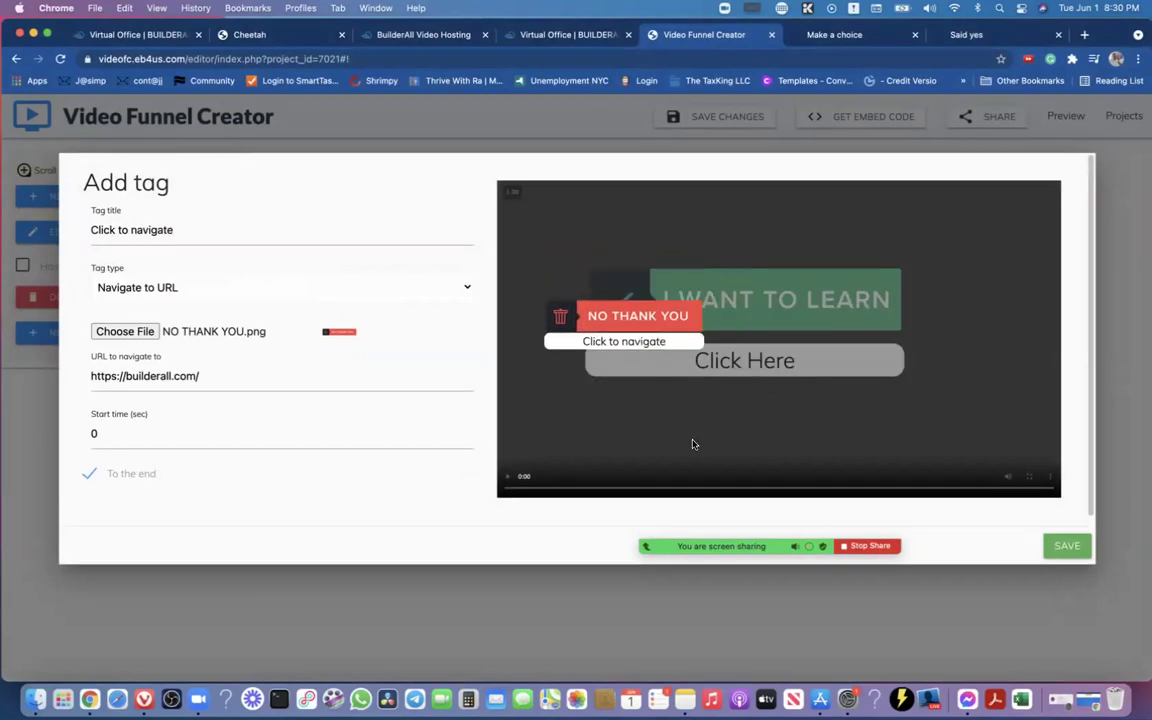
pyautogui.scroll(-1, 196, 486)
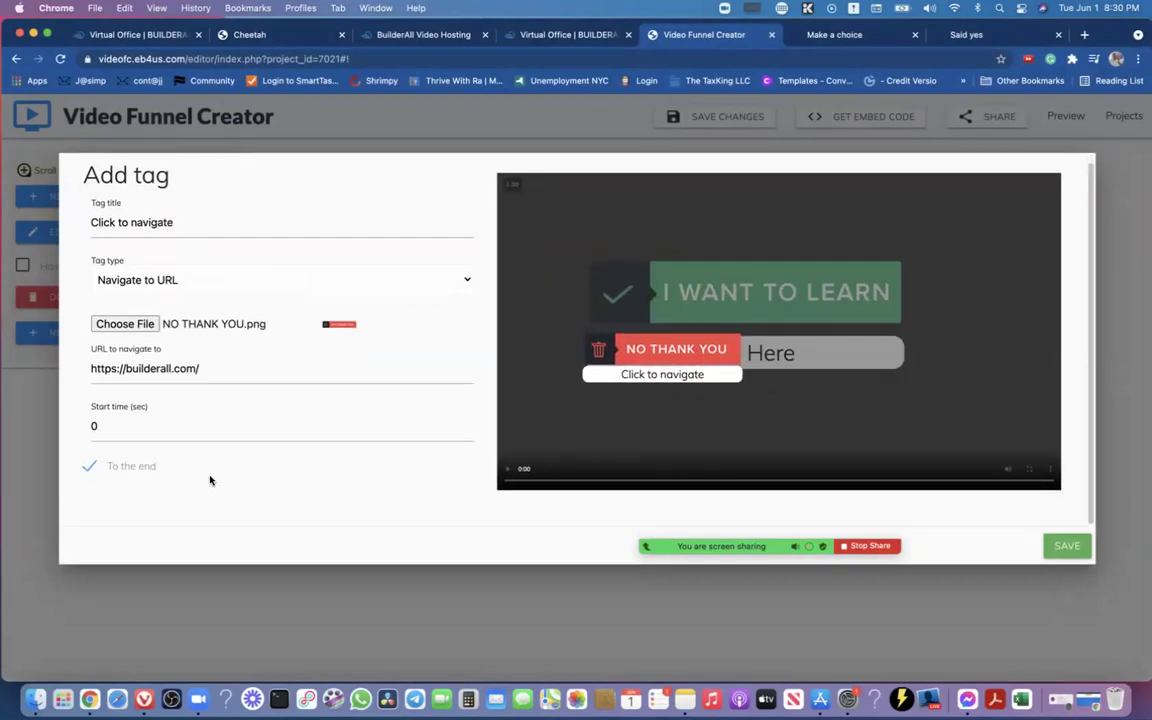
pyautogui.click(247, 288)
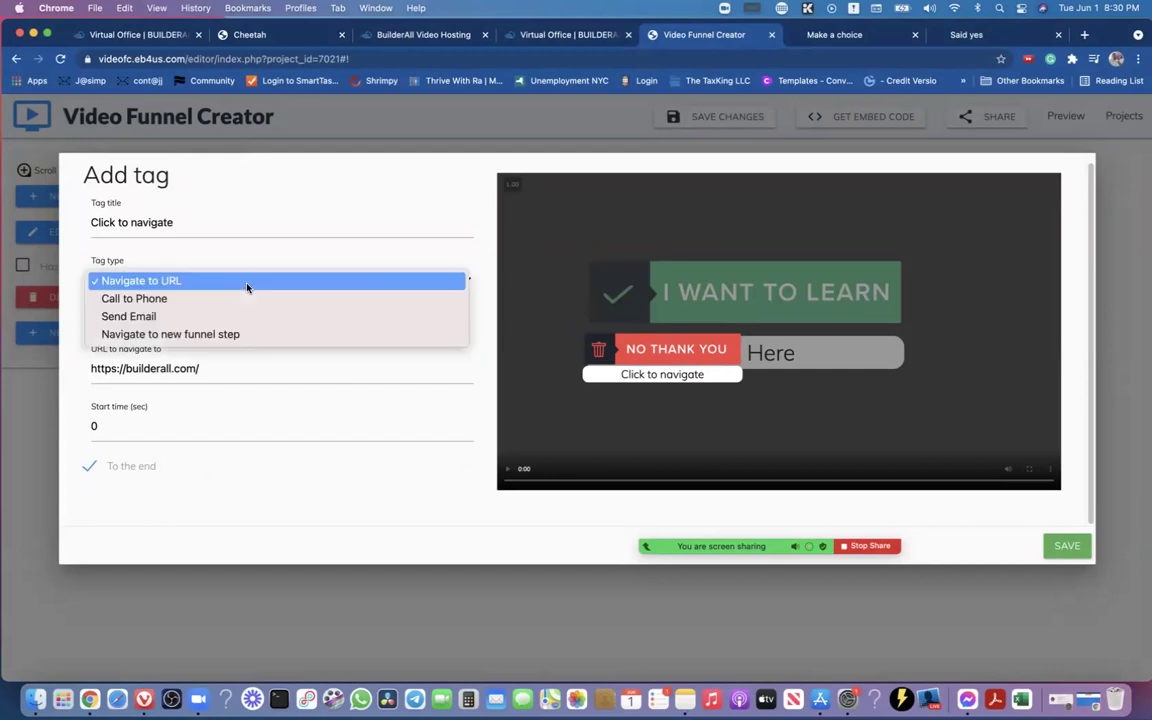
pyautogui.click(152, 336)
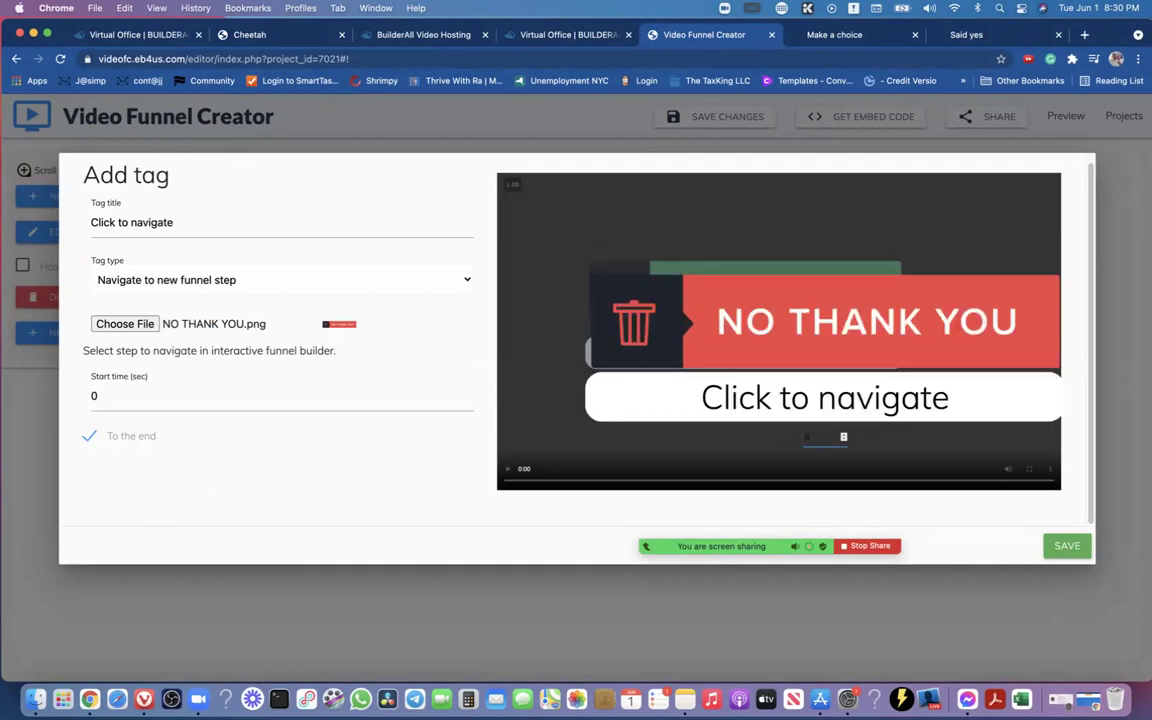
pyautogui.moveTo(746, 380); pyautogui.dragTo(732, 460)
# Title the NO THANK YOU tag "Click HERE", shrink it into the lower left area of the video preview, and save it
pyautogui.moveTo(207, 220); pyautogui.dragTo(117, 220)
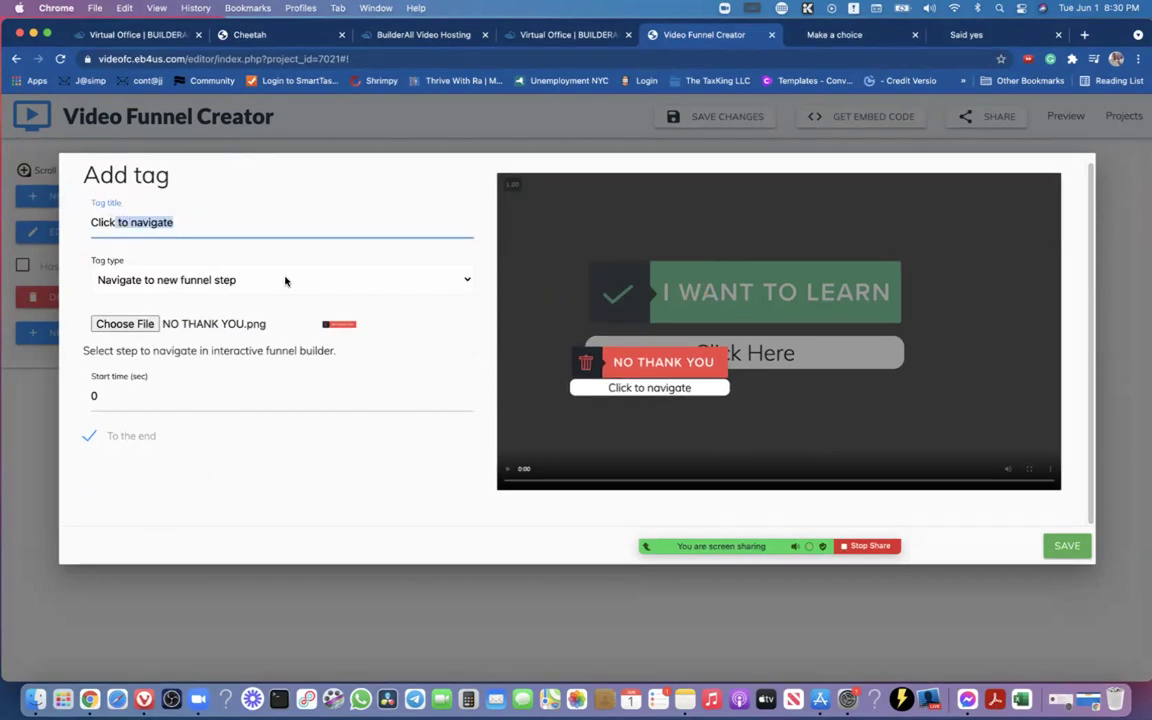
pyautogui.press('BackSpace')
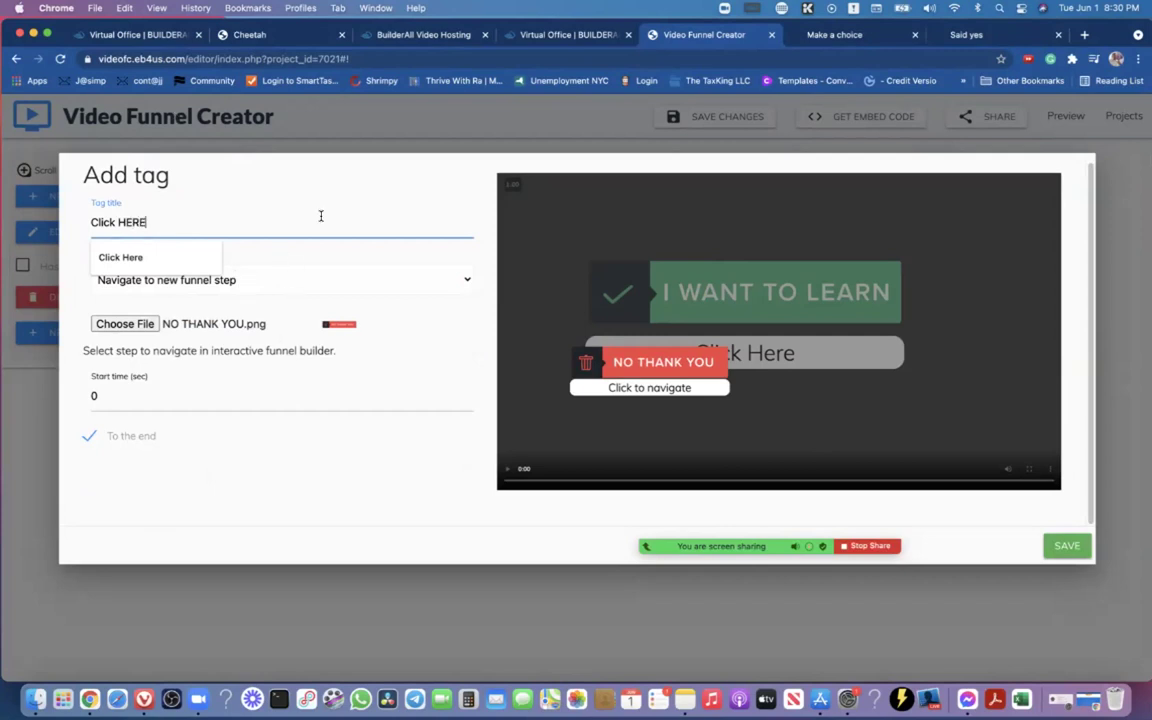
pyautogui.click(303, 258)
pyautogui.click(230, 220)
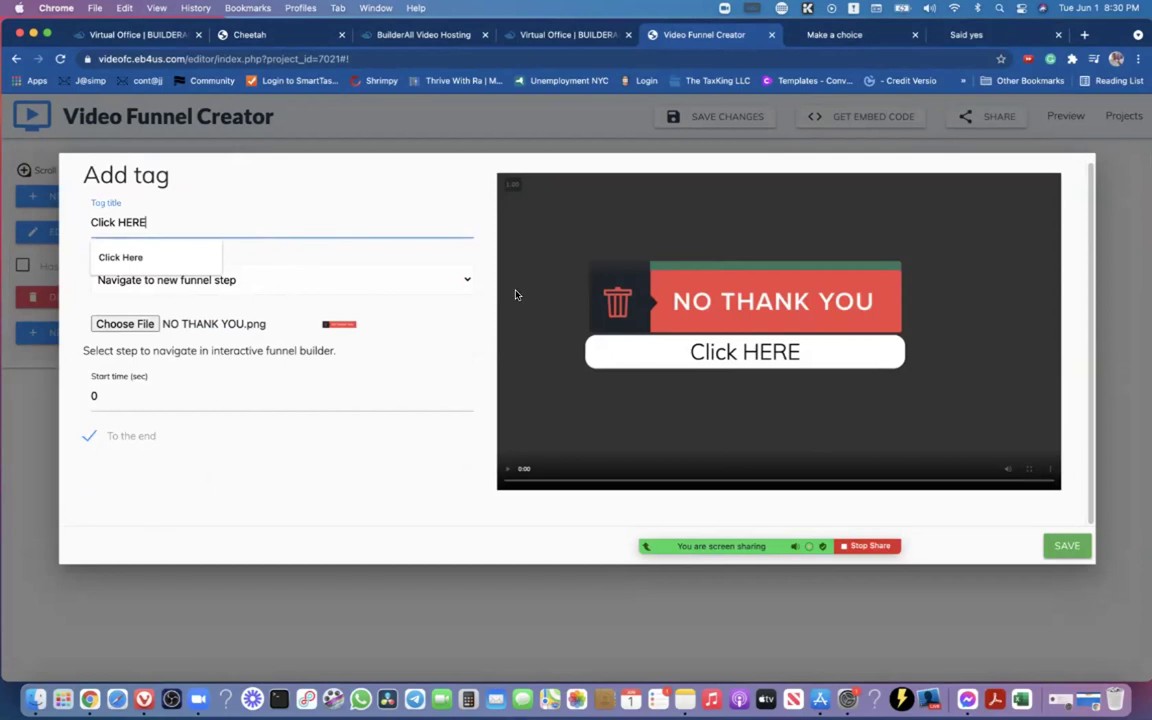
pyautogui.click(751, 381)
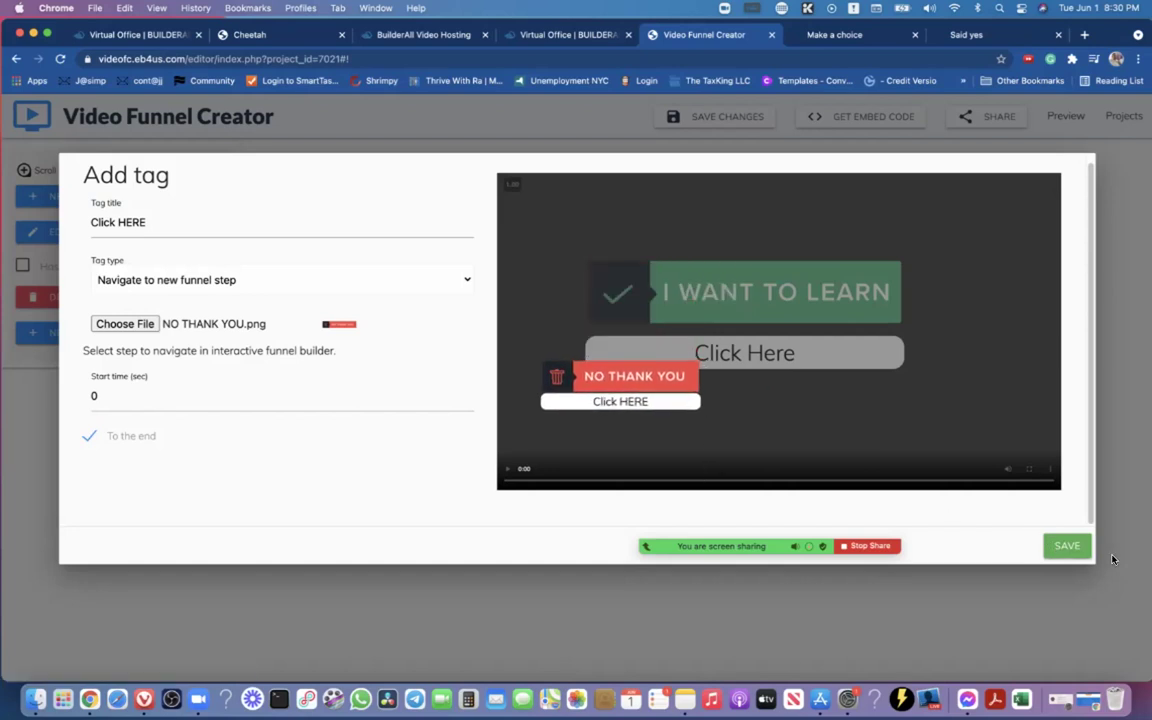
pyautogui.click(1063, 546)
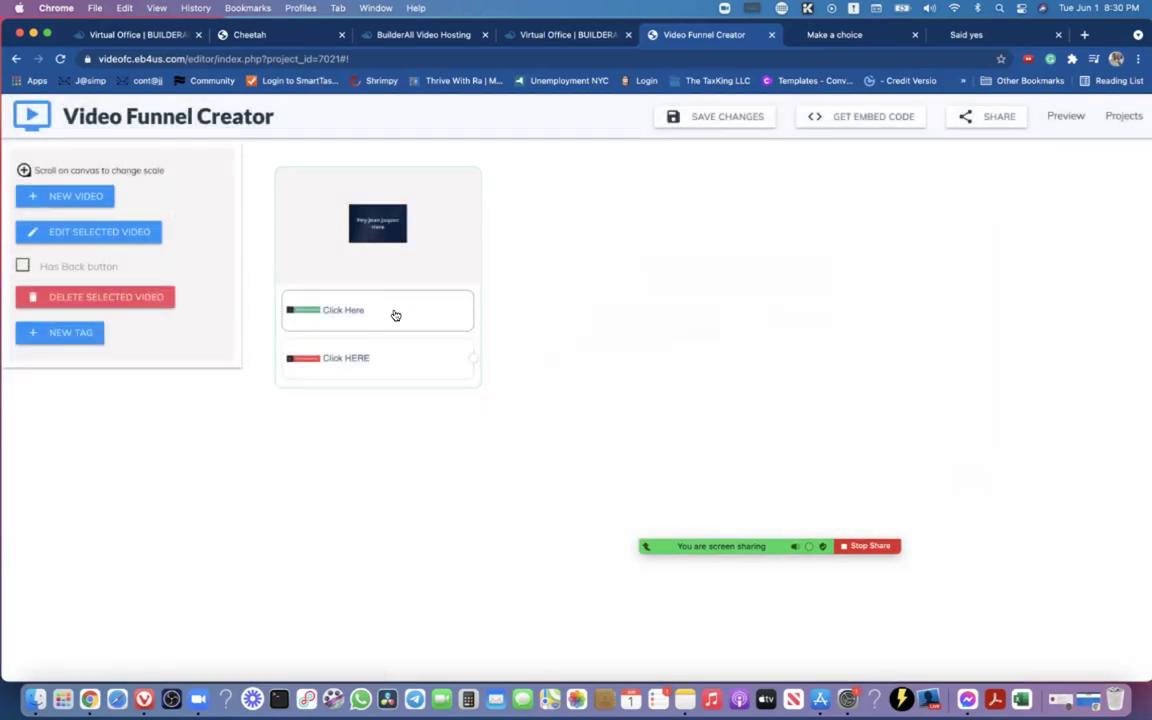
# Shrink the I WANT TO LEARN tag, move it to the lower right area of the video preview, and save it
pyautogui.click(389, 314)
pyautogui.moveTo(771, 330); pyautogui.dragTo(1022, 436)
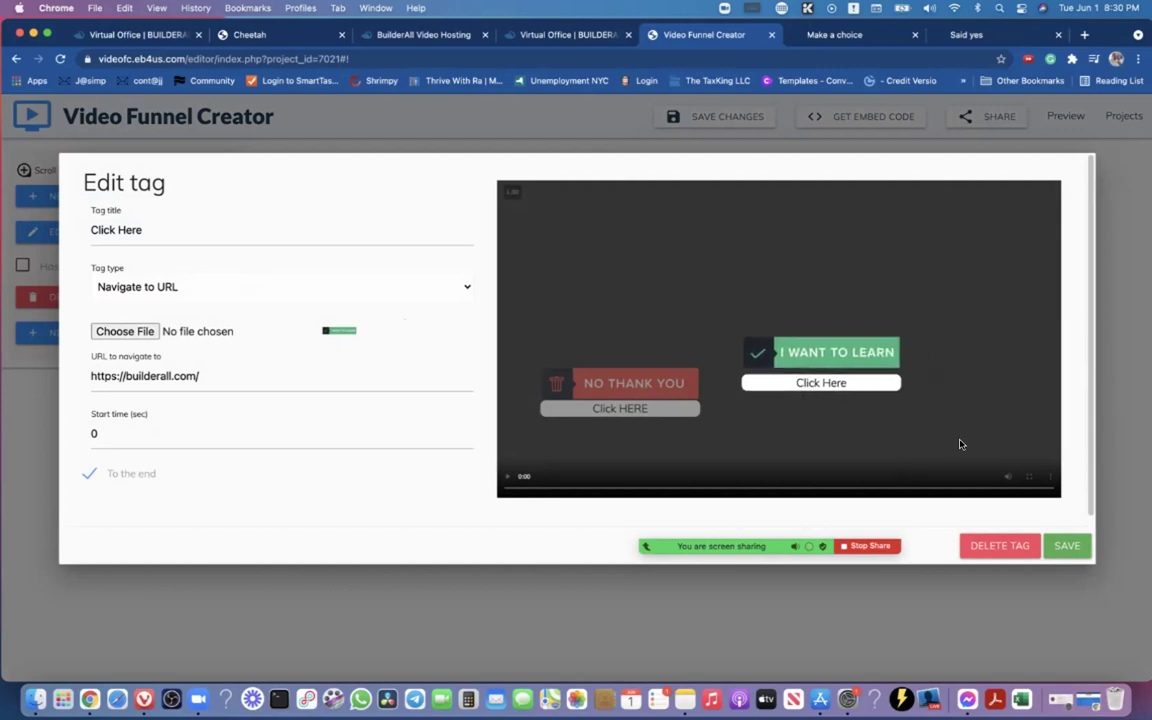
pyautogui.scroll(-1, 1082, 472)
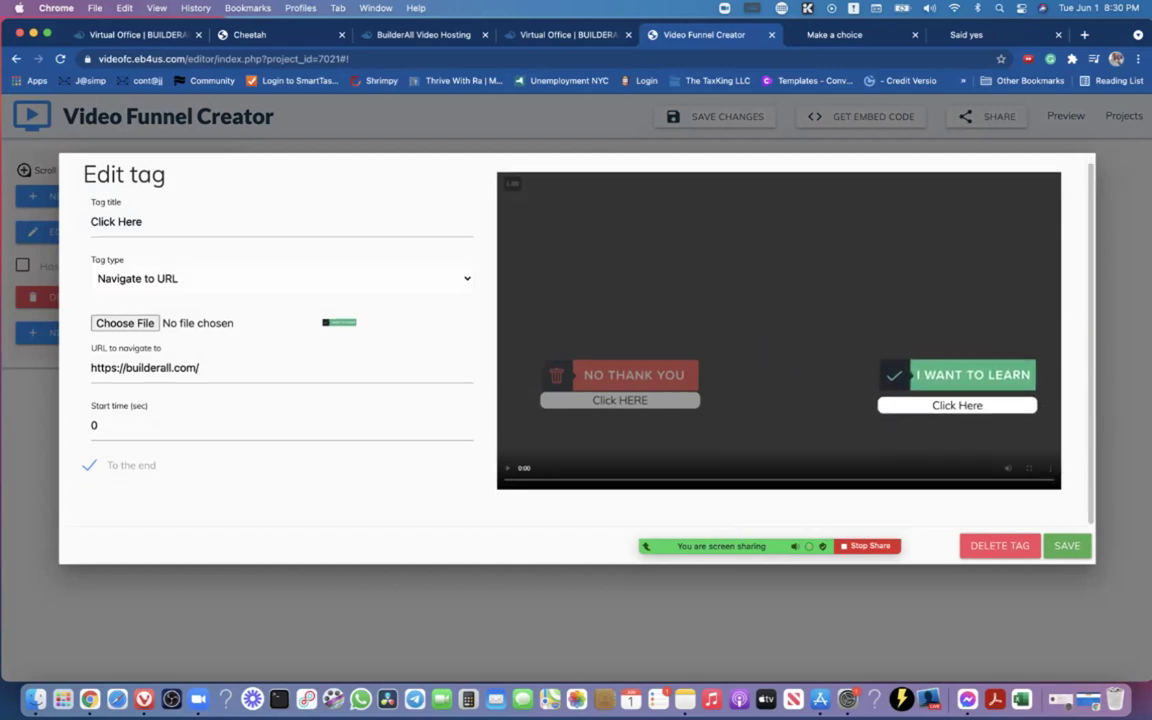
pyautogui.click(1063, 547)
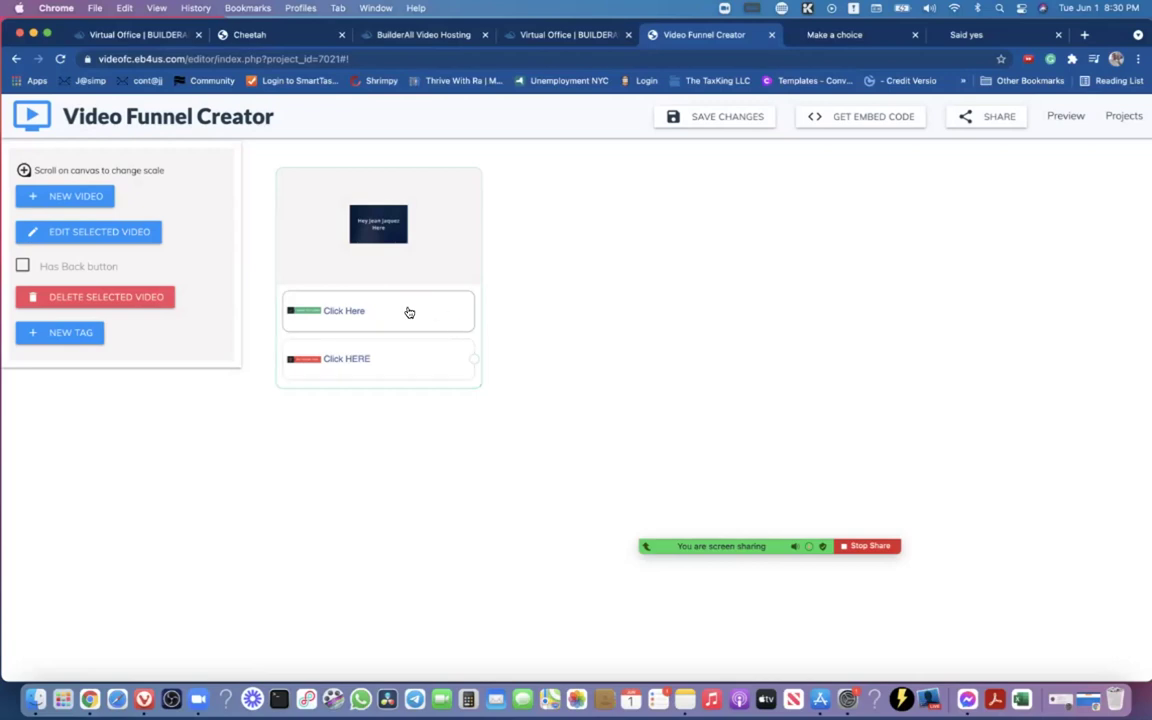
# Change the green Click Here tag's type to Navigate to new funnel step and save it
pyautogui.doubleClick(370, 316)
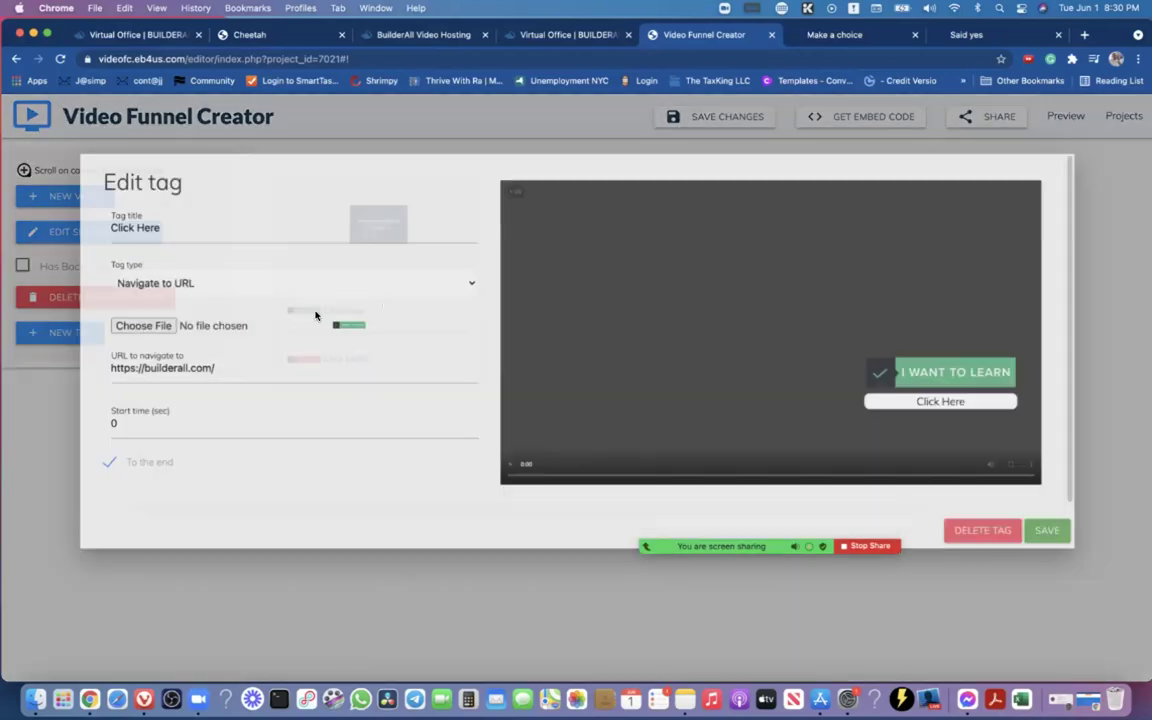
pyautogui.click(153, 289)
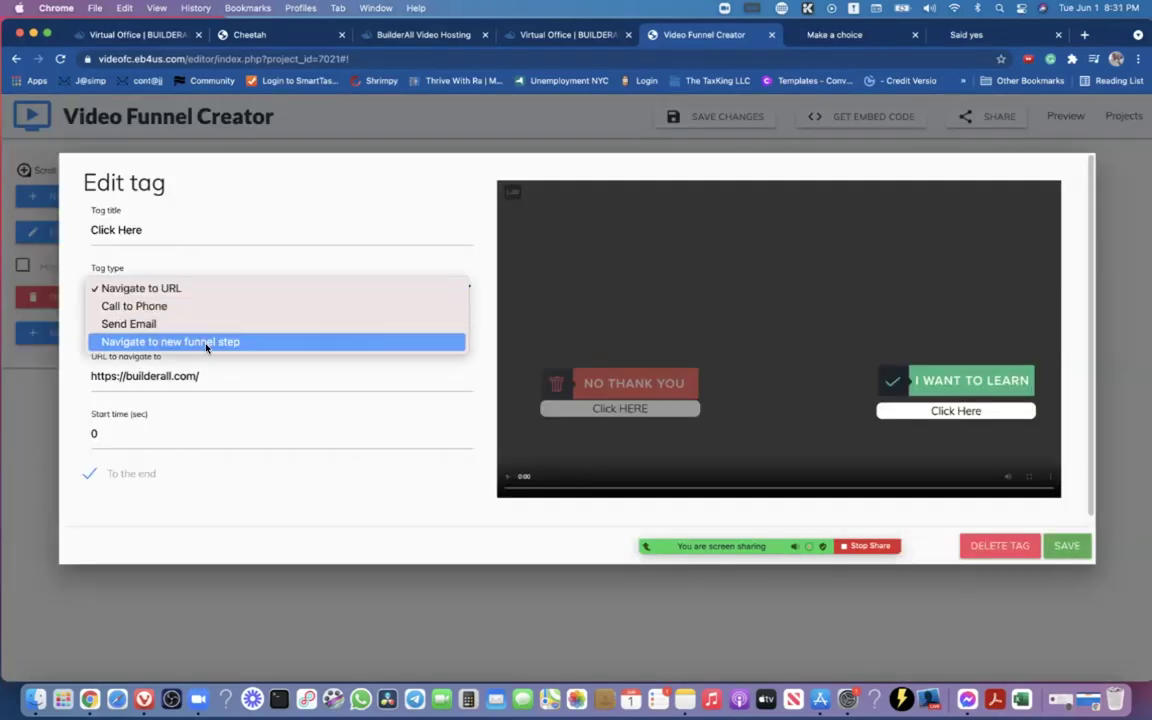
pyautogui.click(118, 344)
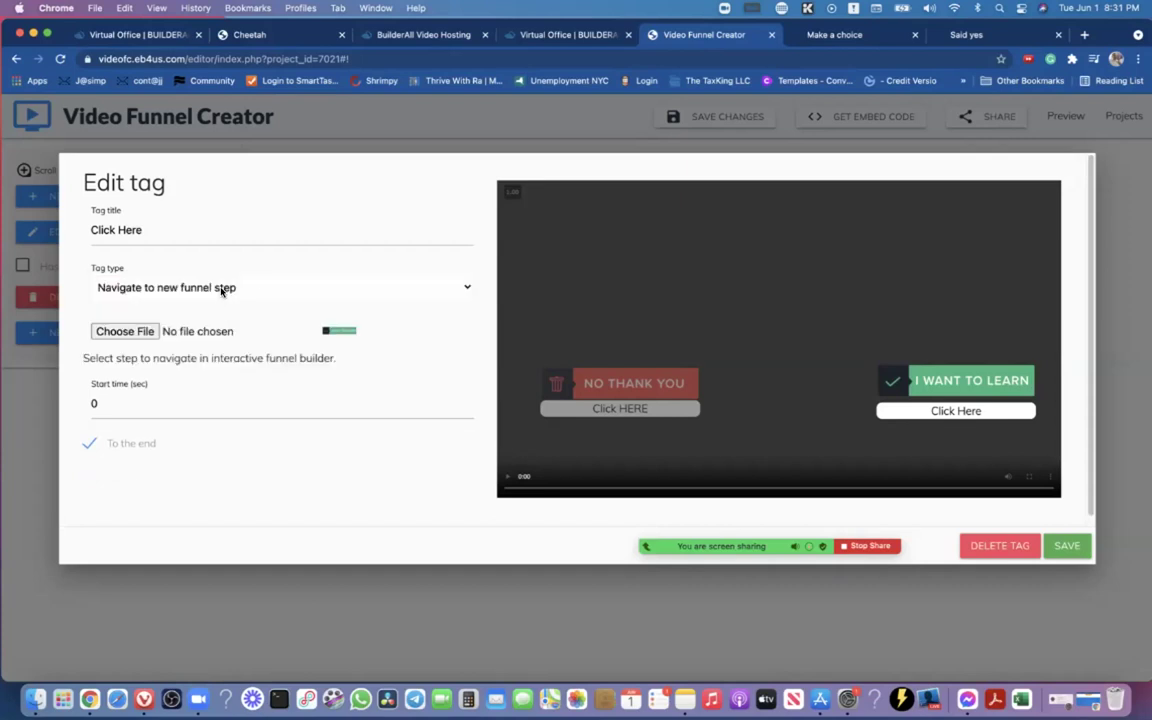
pyautogui.click(1067, 545)
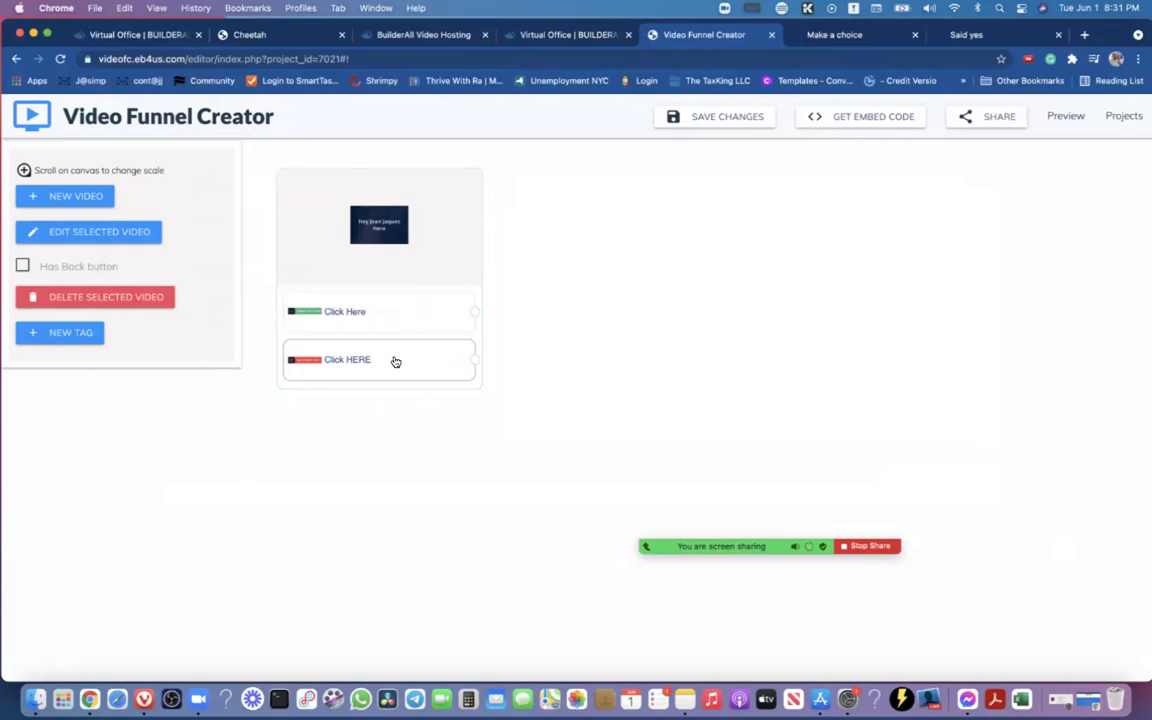
# Try to draw a connection from the green Click Here tag onto the empty canvas and recheck the tag's settings
pyautogui.moveTo(475, 312); pyautogui.dragTo(678, 211)
pyautogui.moveTo(598, 202); pyautogui.dragTo(679, 198)
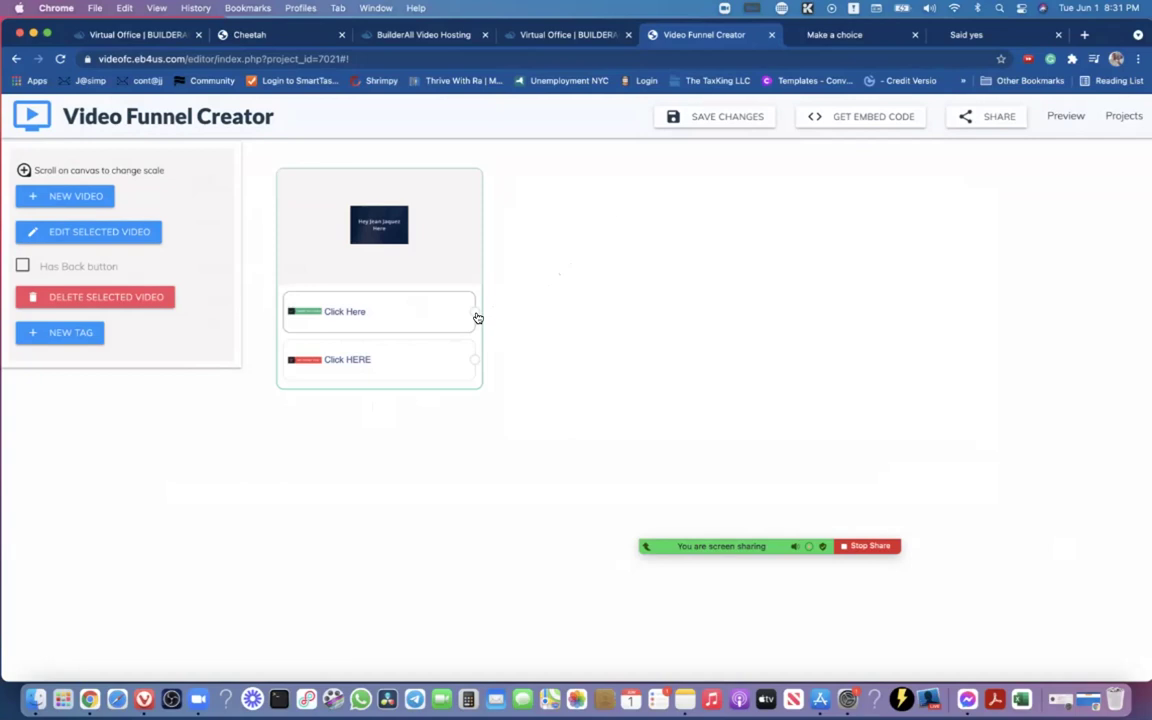
pyautogui.moveTo(481, 314); pyautogui.dragTo(622, 210)
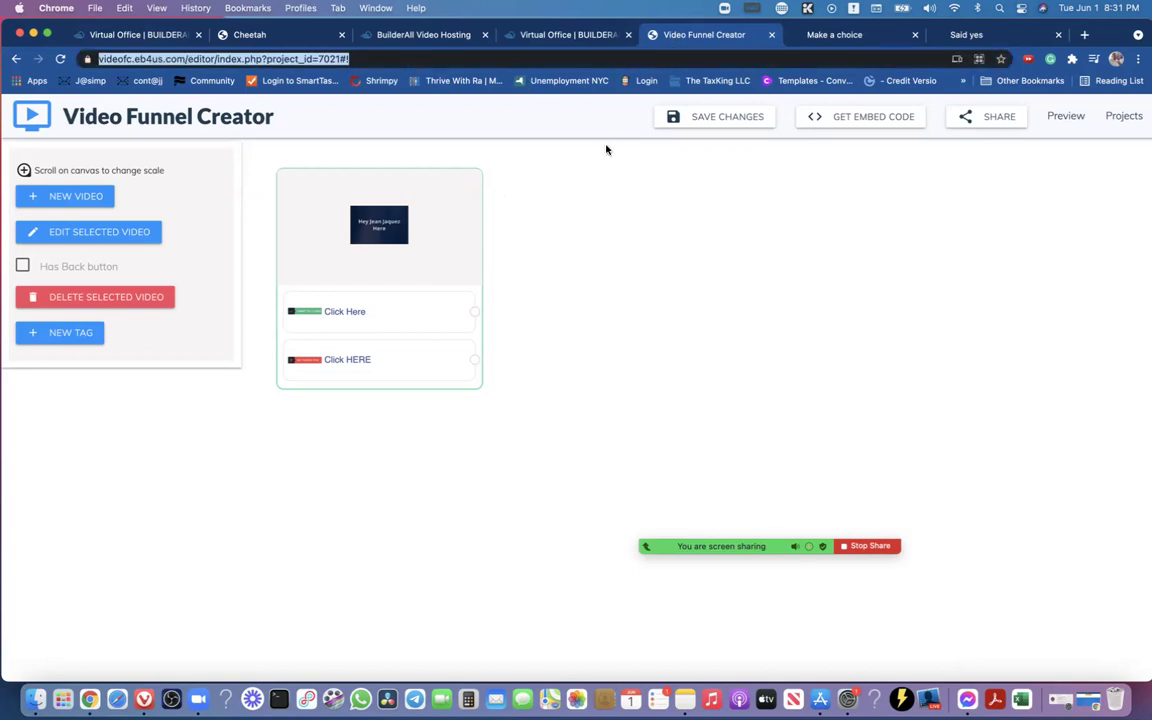
pyautogui.doubleClick(429, 314)
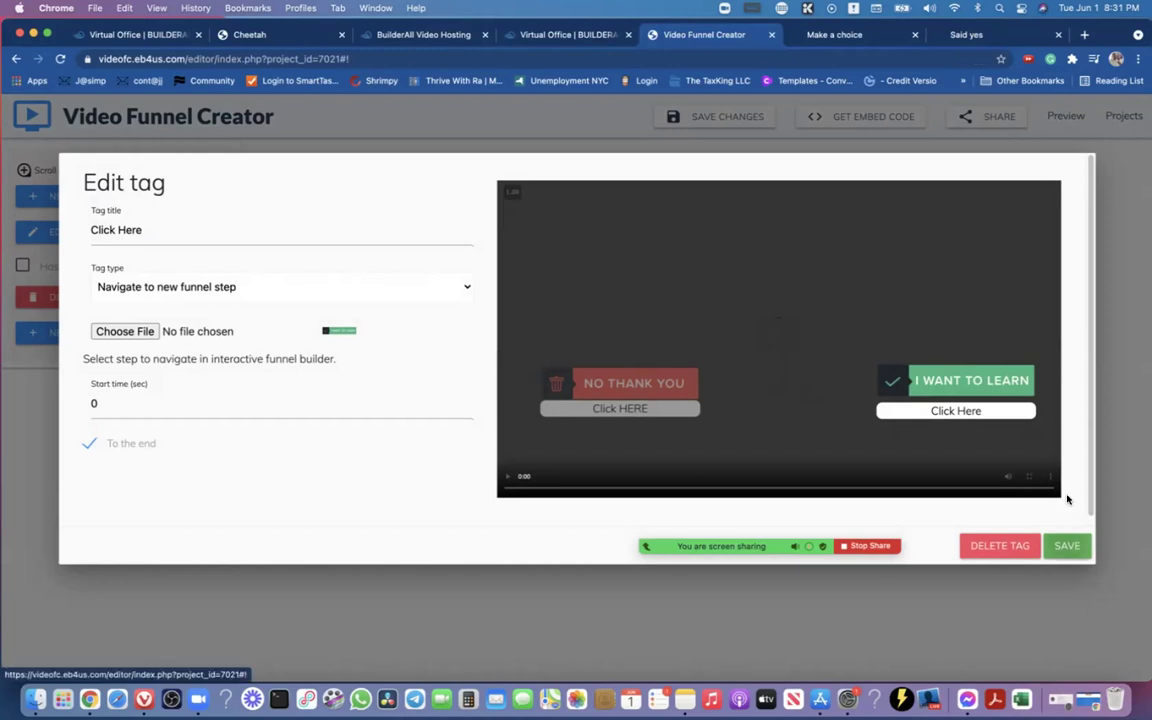
pyautogui.click(1067, 545)
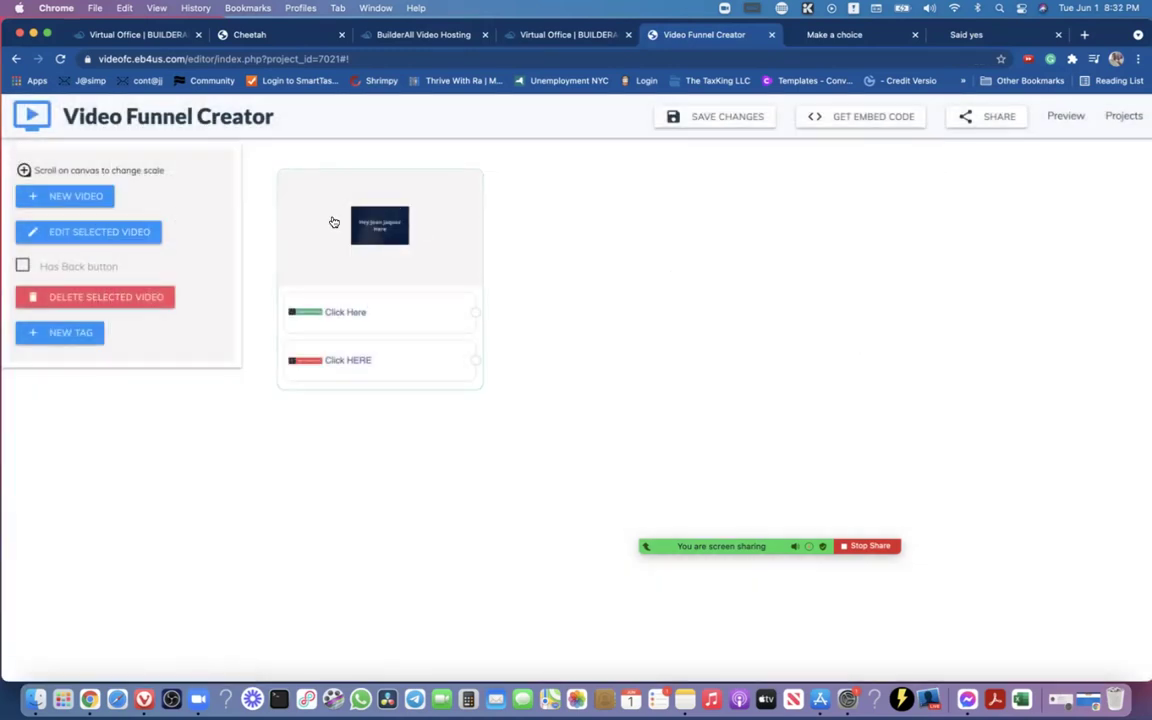
# Add a new funnel step by uploading the Yes video funnel choice movie from the computer
pyautogui.click(97, 198)
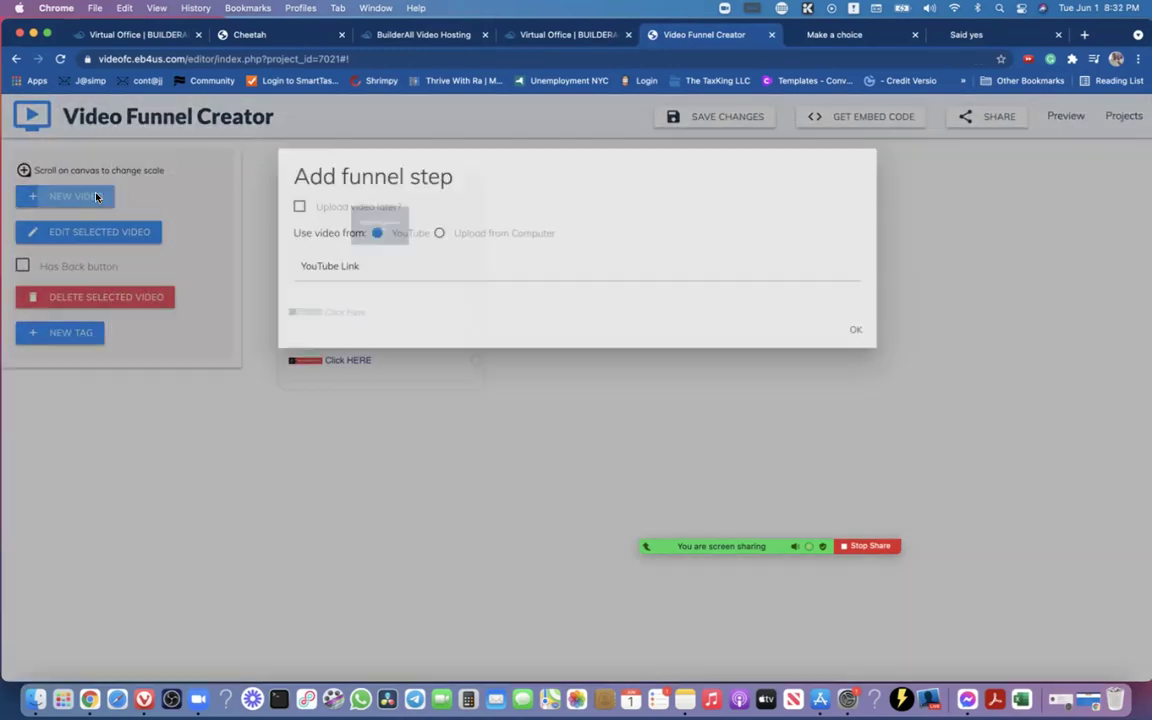
pyautogui.click(431, 243)
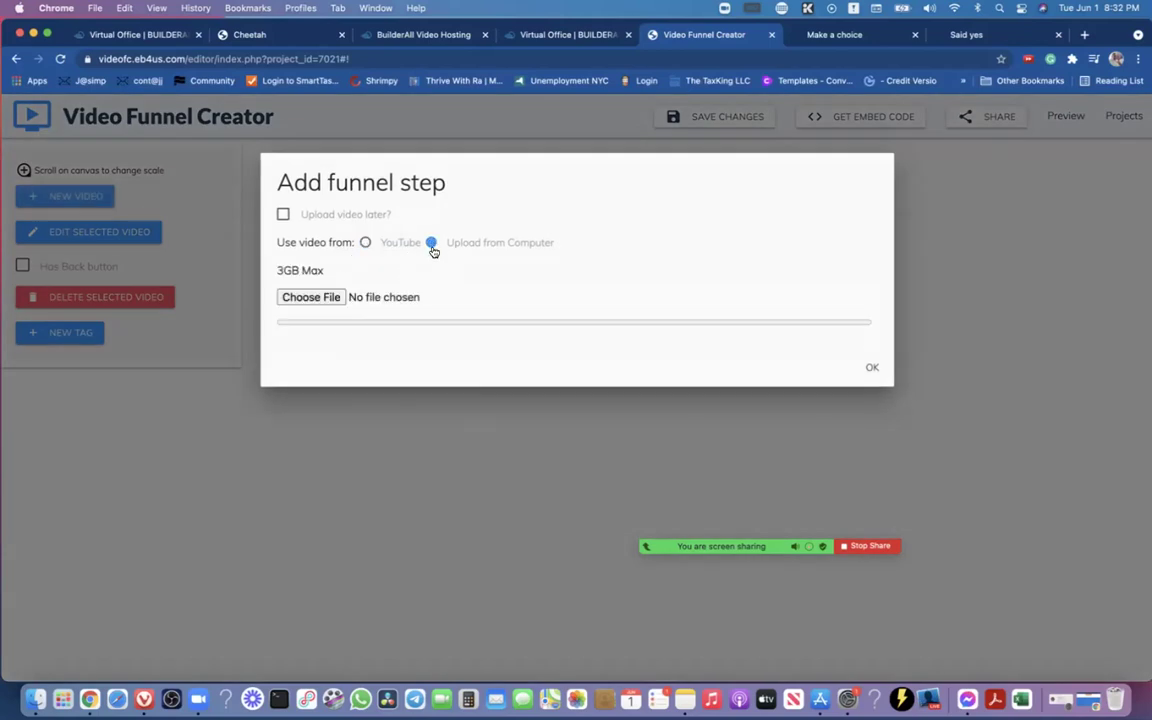
pyautogui.moveTo(333, 269); pyautogui.dragTo(270, 271)
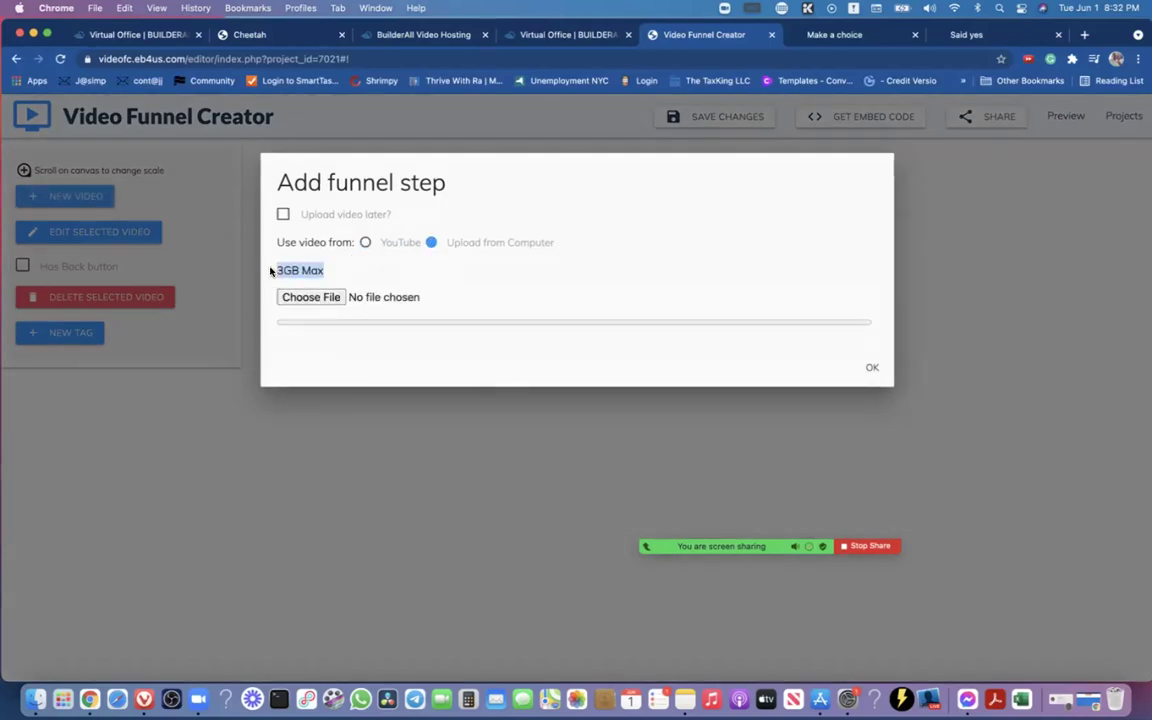
pyautogui.click(320, 298)
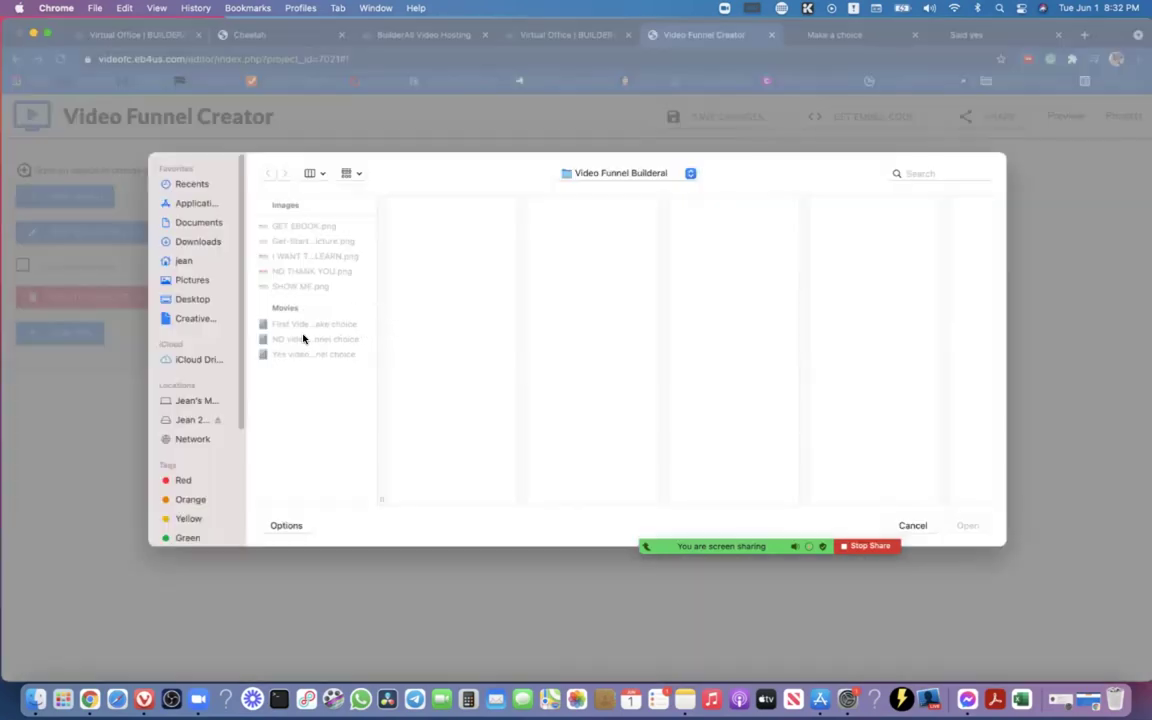
pyautogui.click(314, 327)
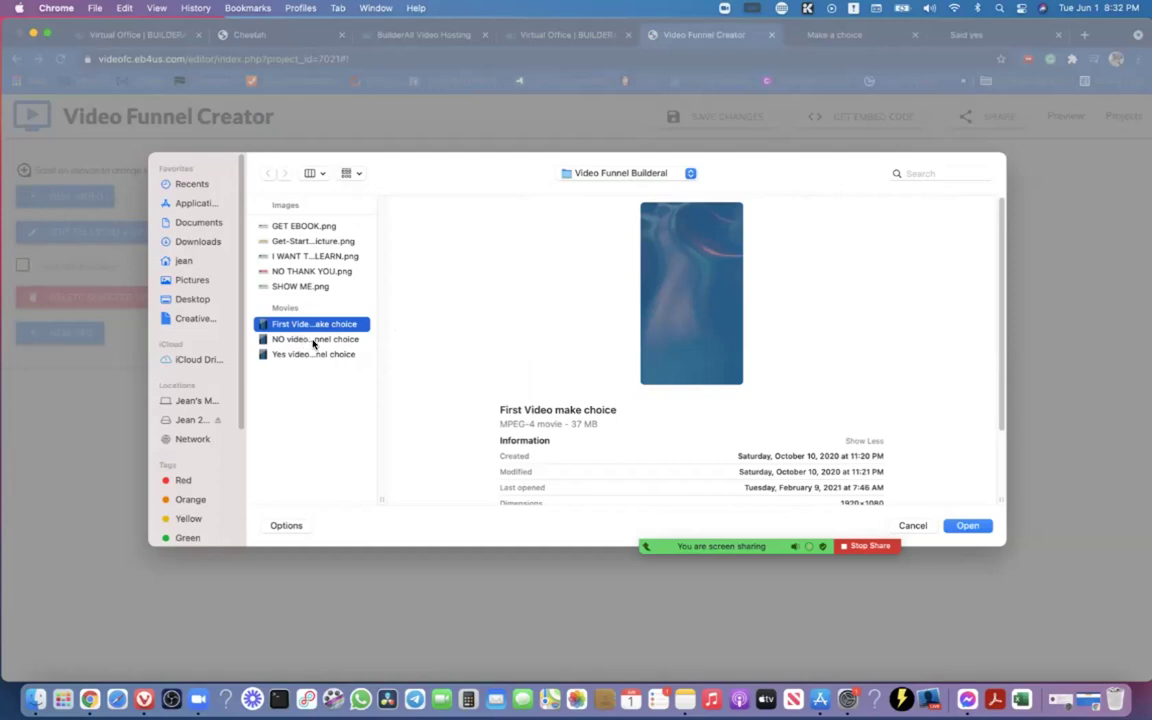
pyautogui.click(289, 356)
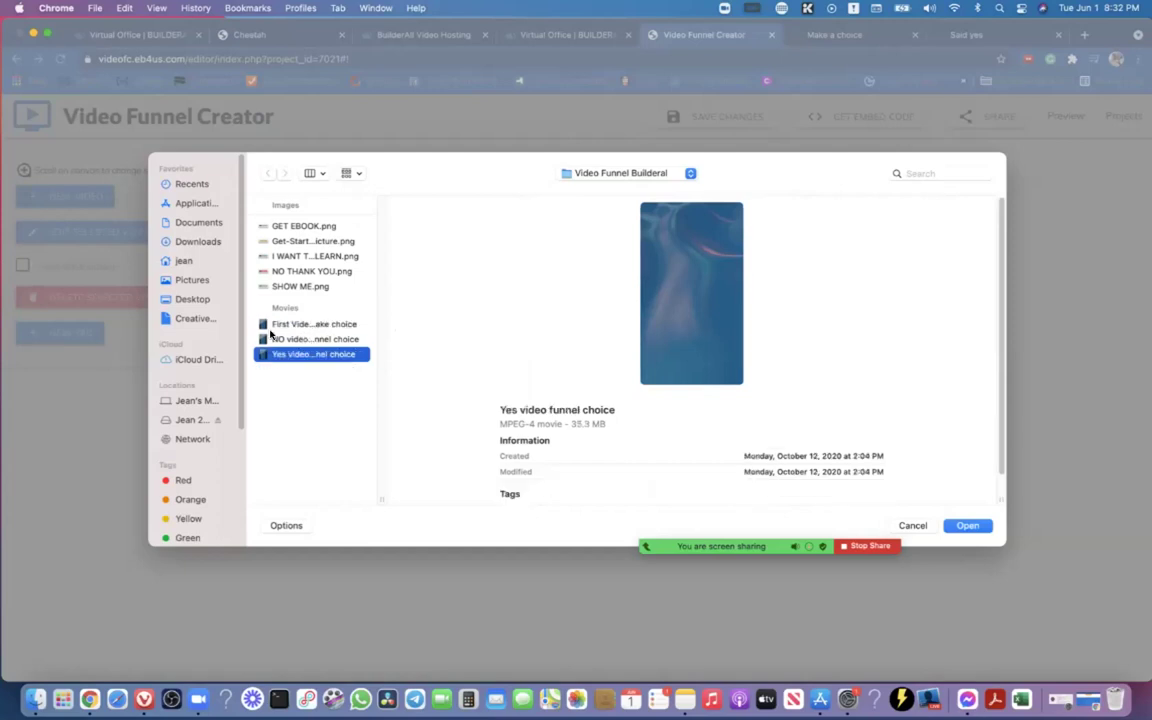
pyautogui.click(966, 526)
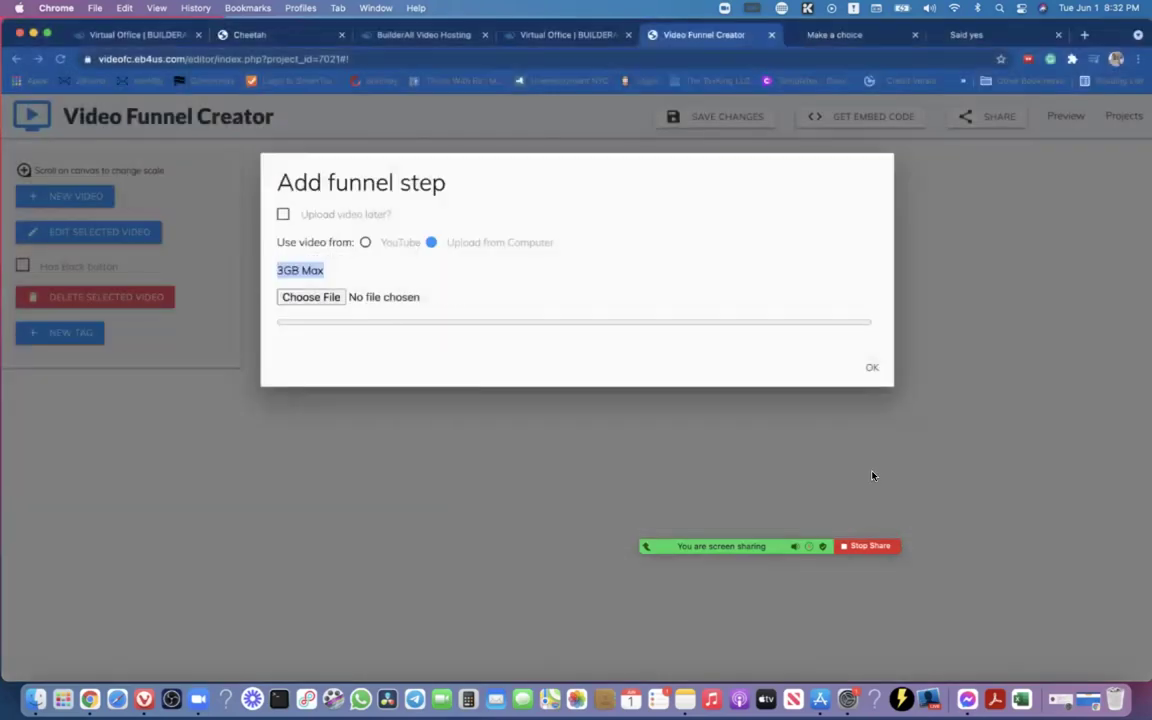
pyautogui.click(870, 368)
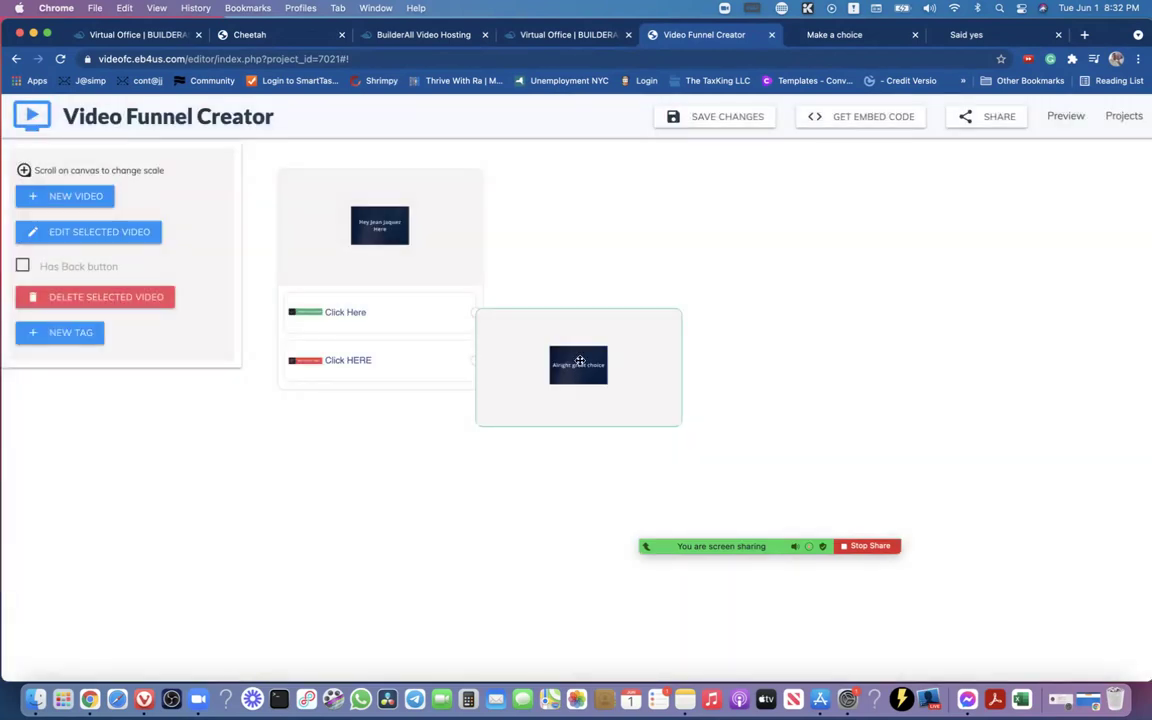
# Place the 'Alright great choice' video step to the right of the first video and link the green Click Here tag to it
pyautogui.moveTo(567, 367); pyautogui.dragTo(656, 238)
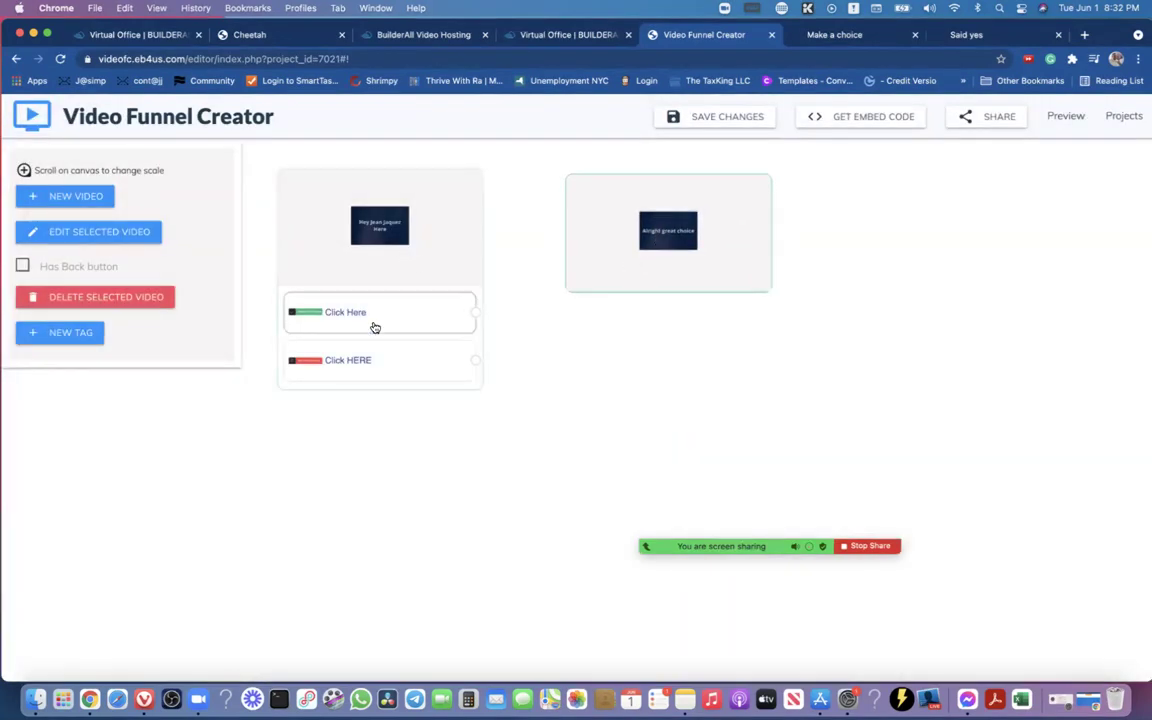
pyautogui.moveTo(477, 313); pyautogui.dragTo(694, 212)
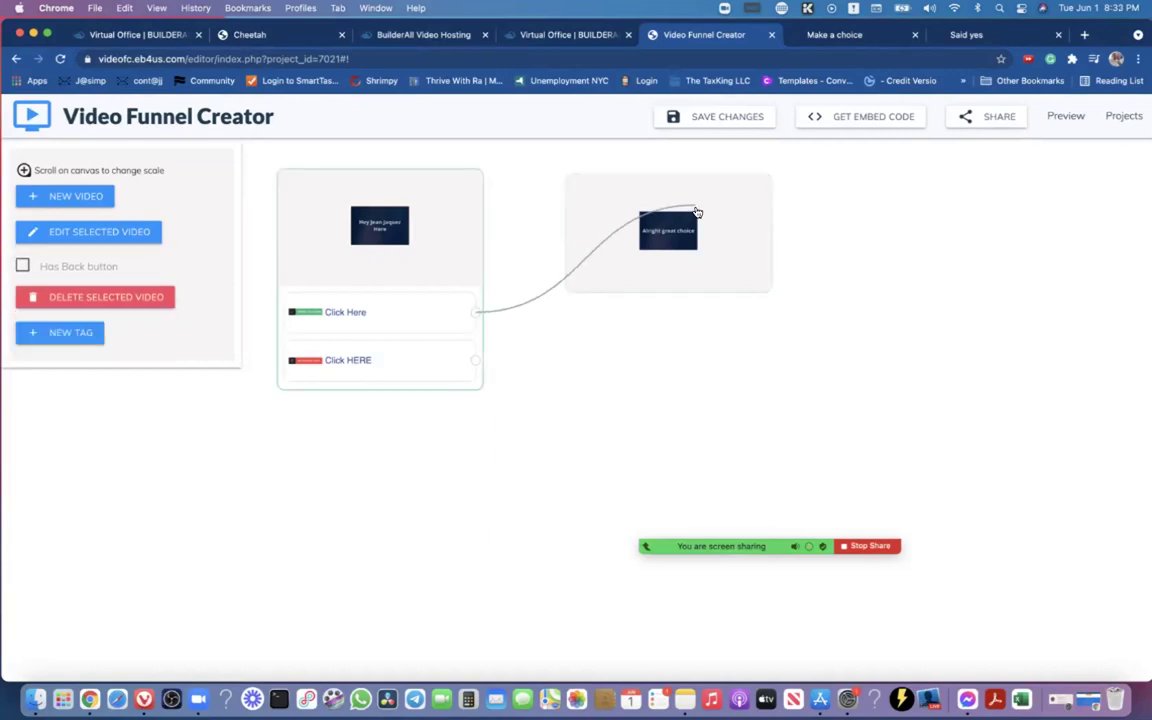
pyautogui.moveTo(607, 244); pyautogui.dragTo(701, 229)
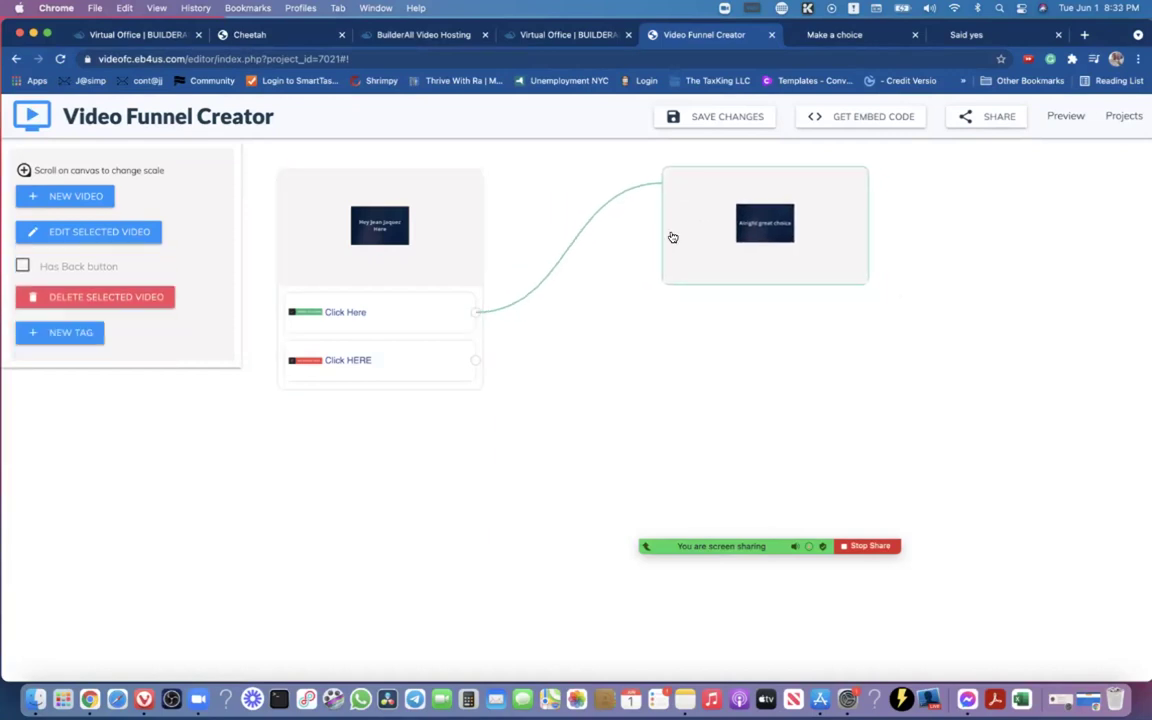
# Add another new funnel step by uploading the NO video funnel choice movie from the computer
pyautogui.click(430, 360)
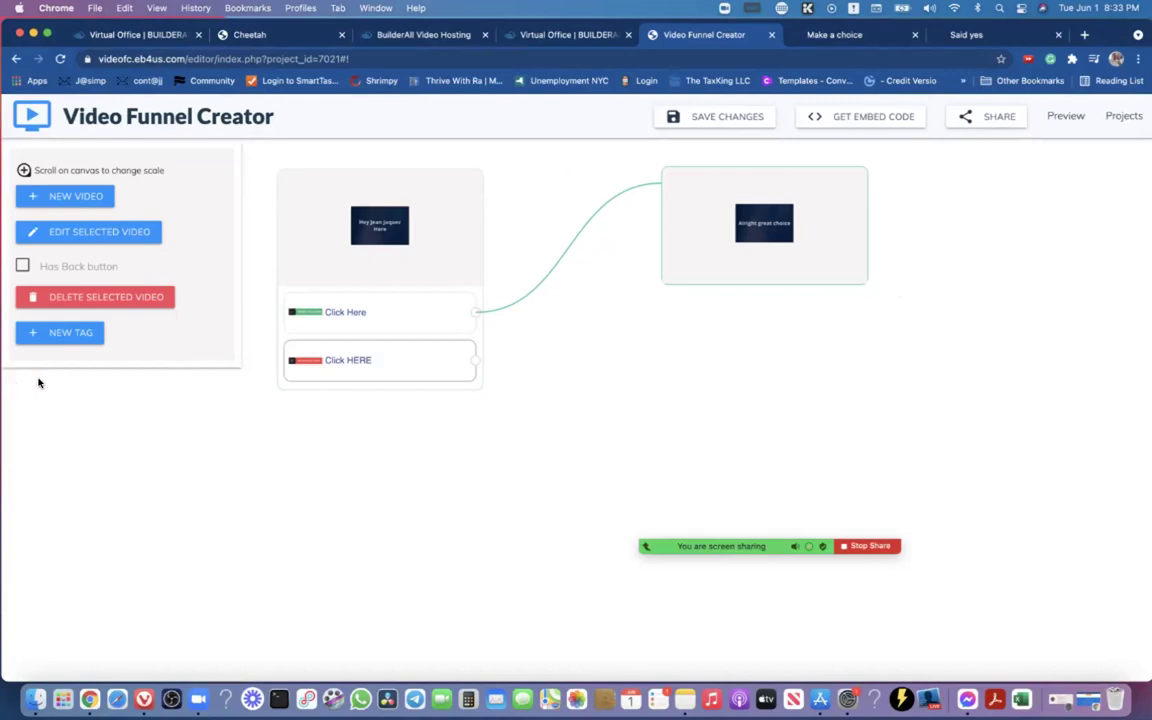
pyautogui.click(75, 195)
pyautogui.click(432, 242)
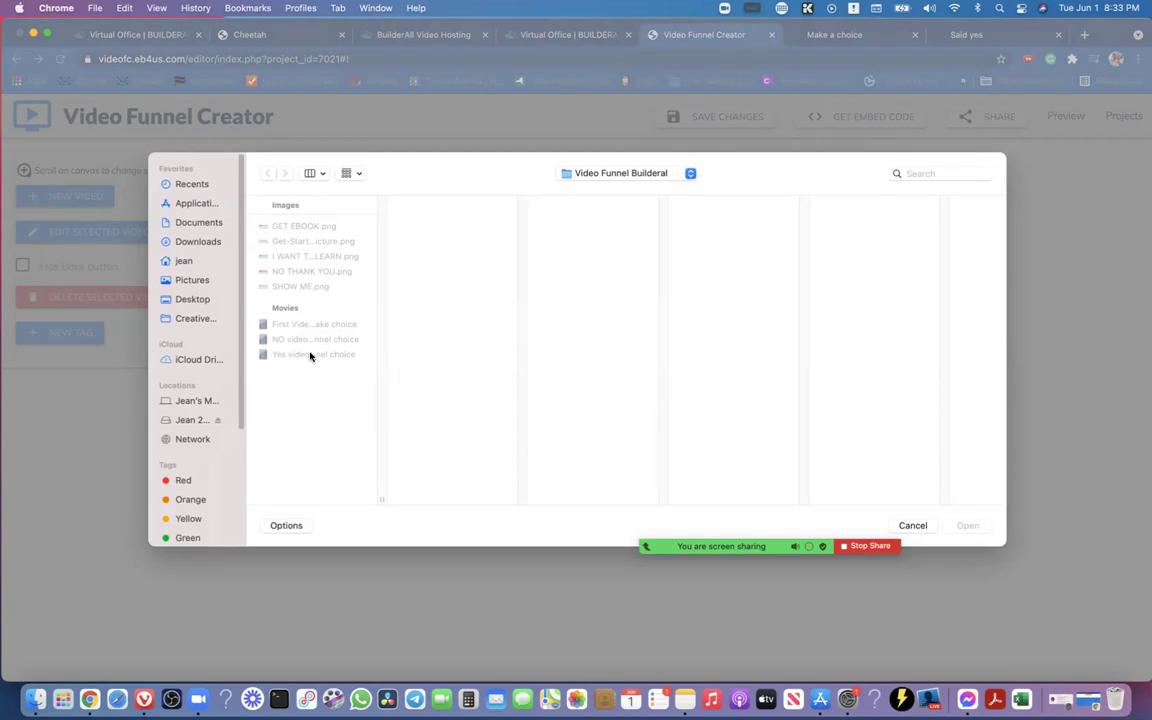
pyautogui.click(310, 354)
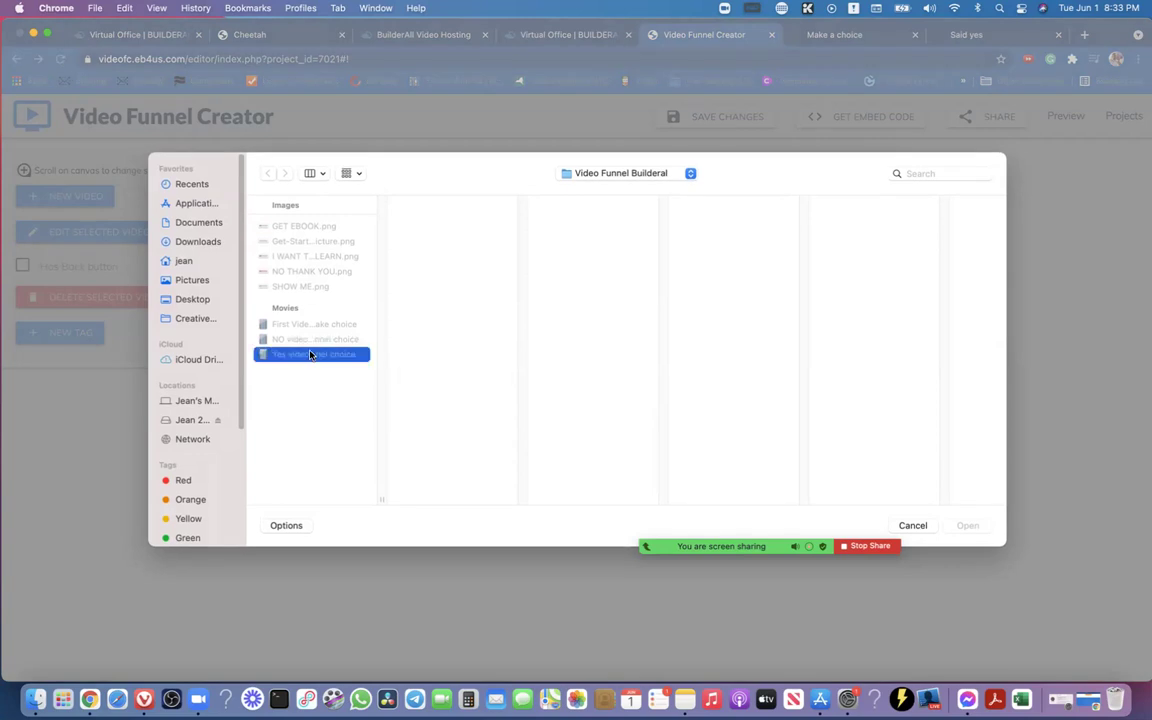
pyautogui.click(300, 339)
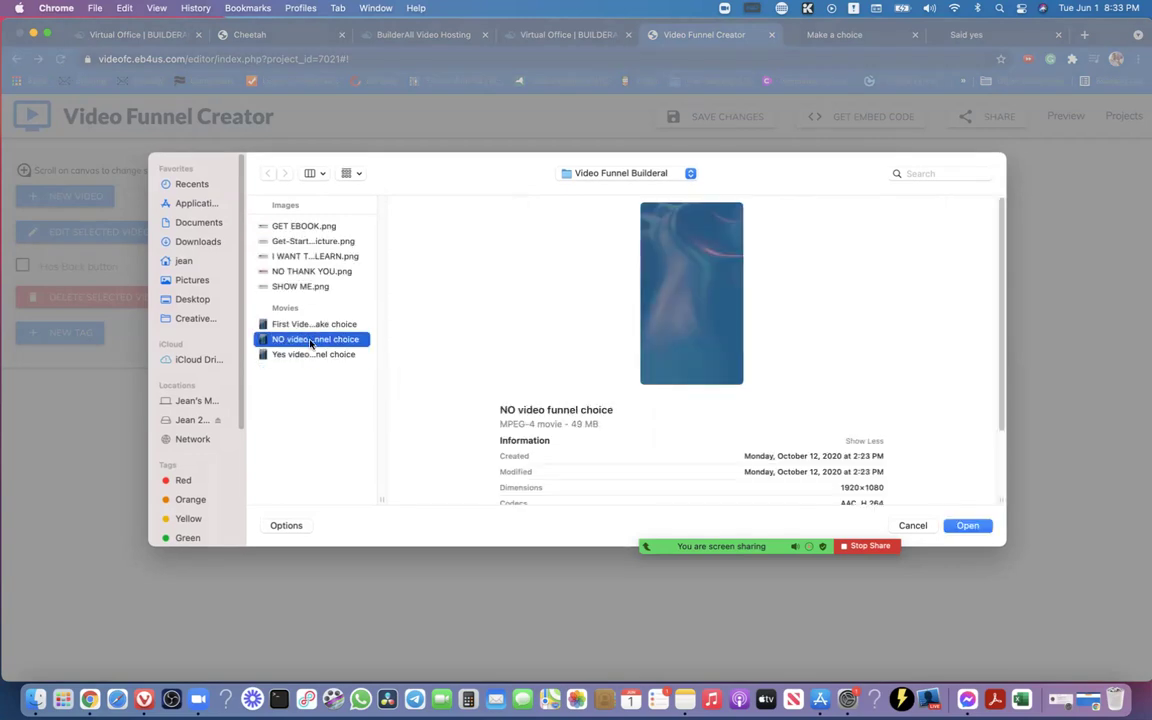
pyautogui.doubleClick(578, 424)
pyautogui.click(966, 526)
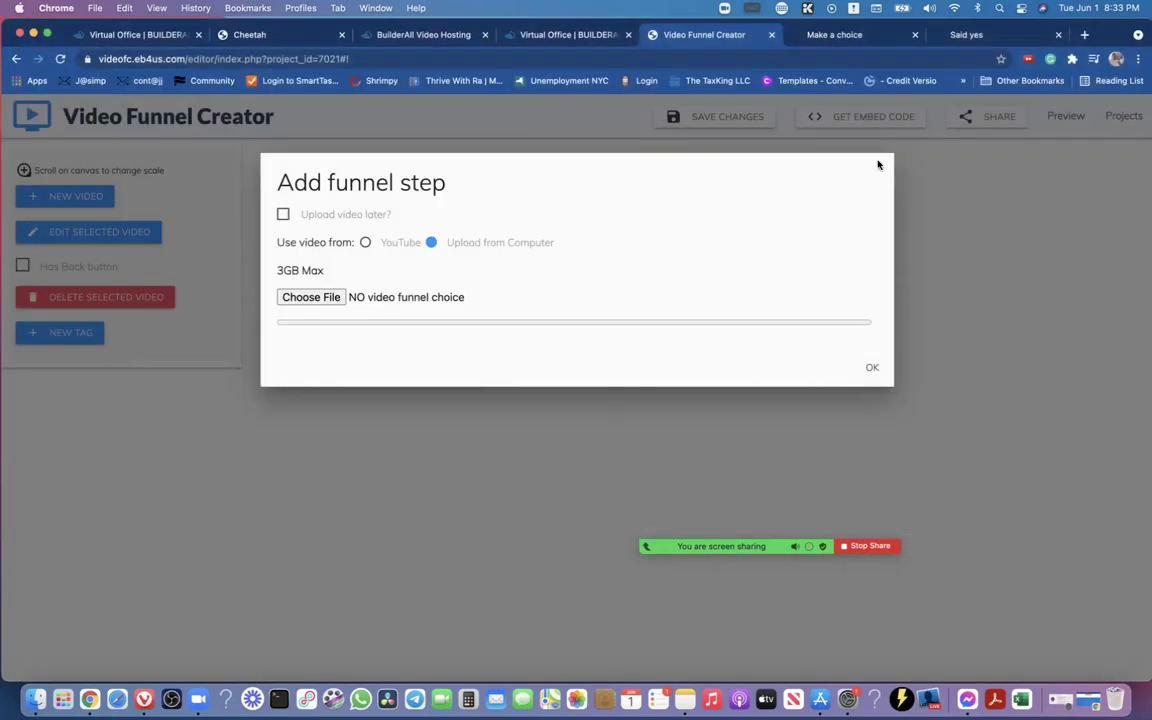
pyautogui.click(871, 367)
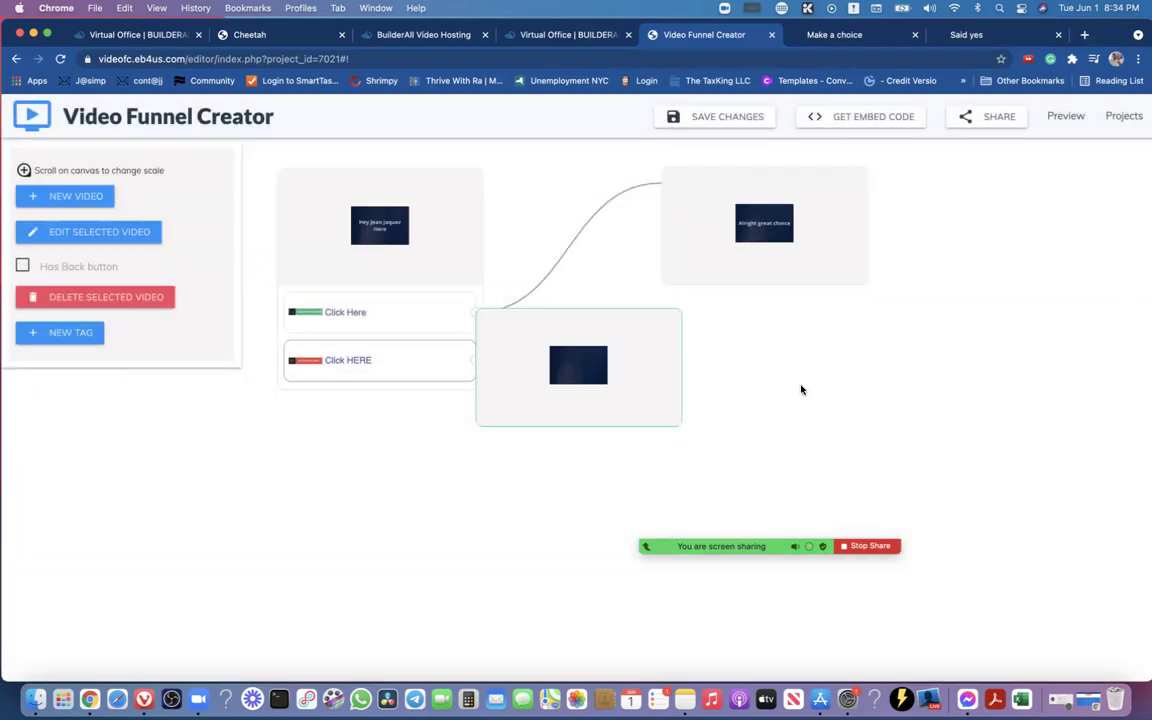
# Link the red Click HERE tag to the new video step, placed below the 'Alright great choice' step, and save the project changes
pyautogui.moveTo(534, 373); pyautogui.dragTo(691, 418)
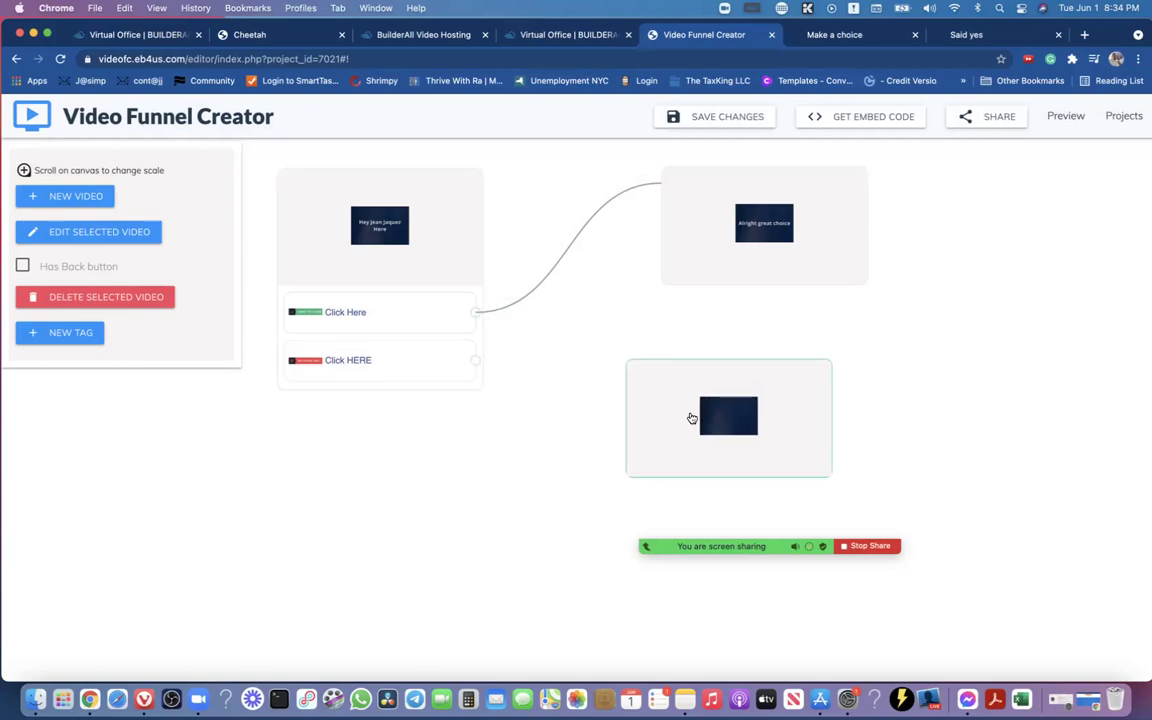
pyautogui.moveTo(470, 365); pyautogui.dragTo(716, 396)
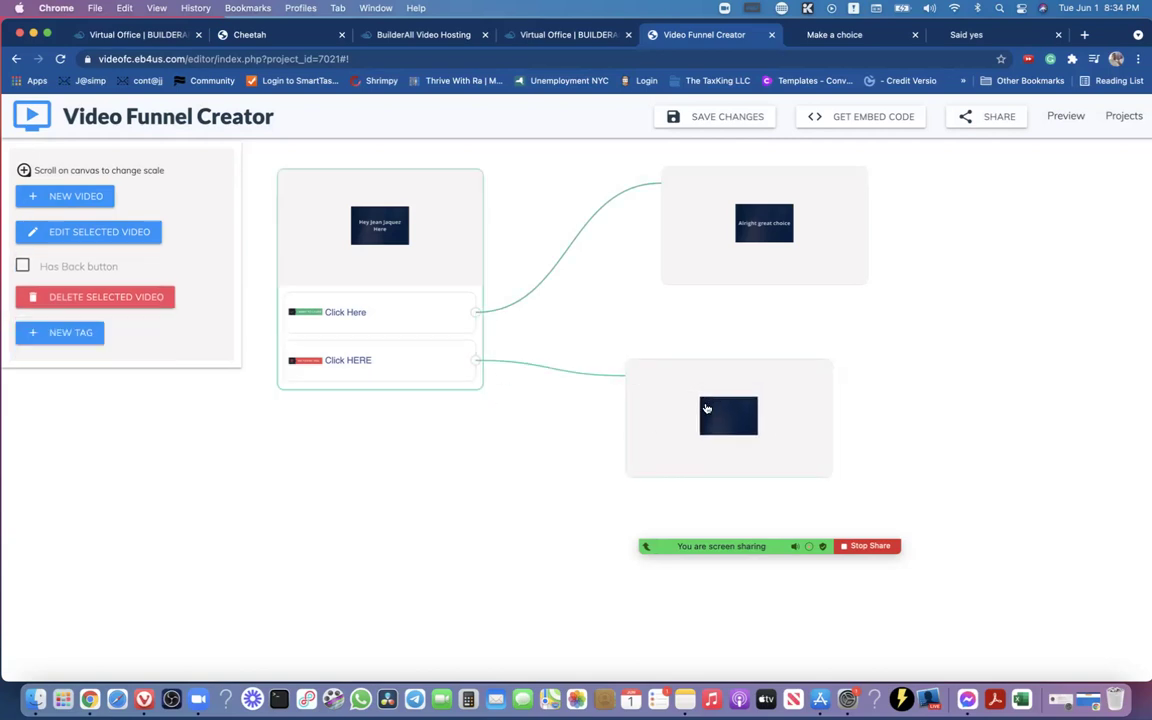
pyautogui.click(728, 118)
pyautogui.click(950, 414)
# Rearrange the two follow-up video steps on the canvas into a vertical column with a clear gap between them
pyautogui.moveTo(737, 220); pyautogui.dragTo(692, 233)
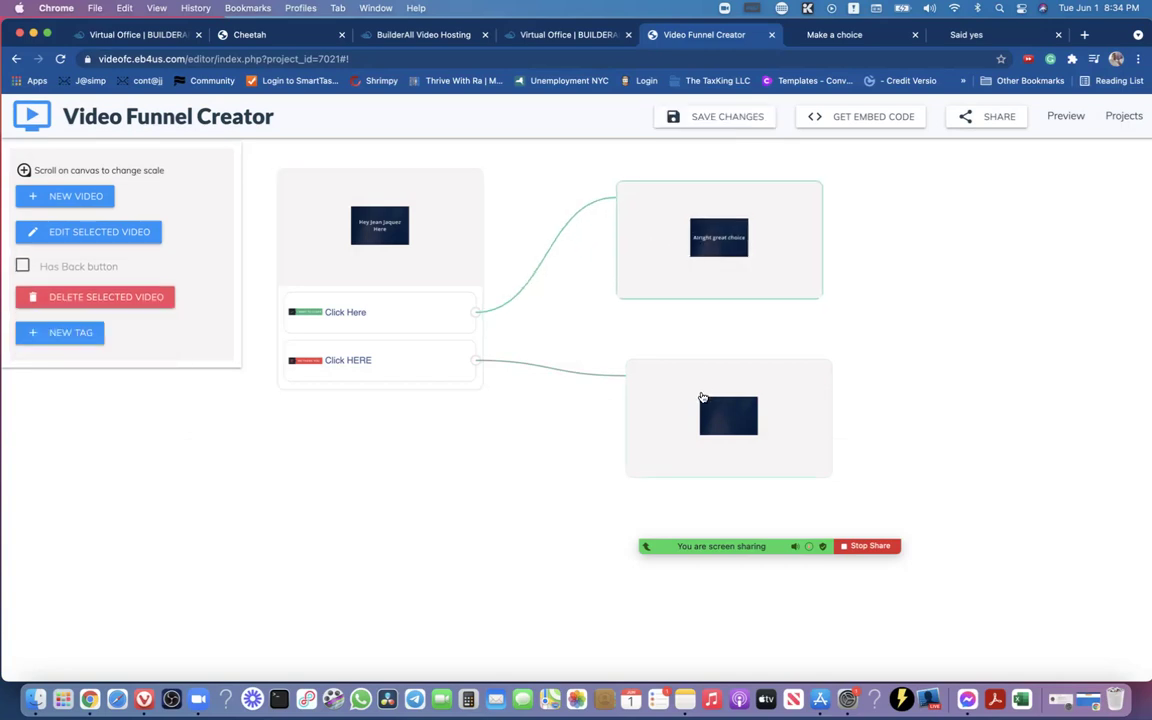
pyautogui.moveTo(703, 397); pyautogui.dragTo(705, 447)
pyautogui.moveTo(699, 235); pyautogui.dragTo(701, 266)
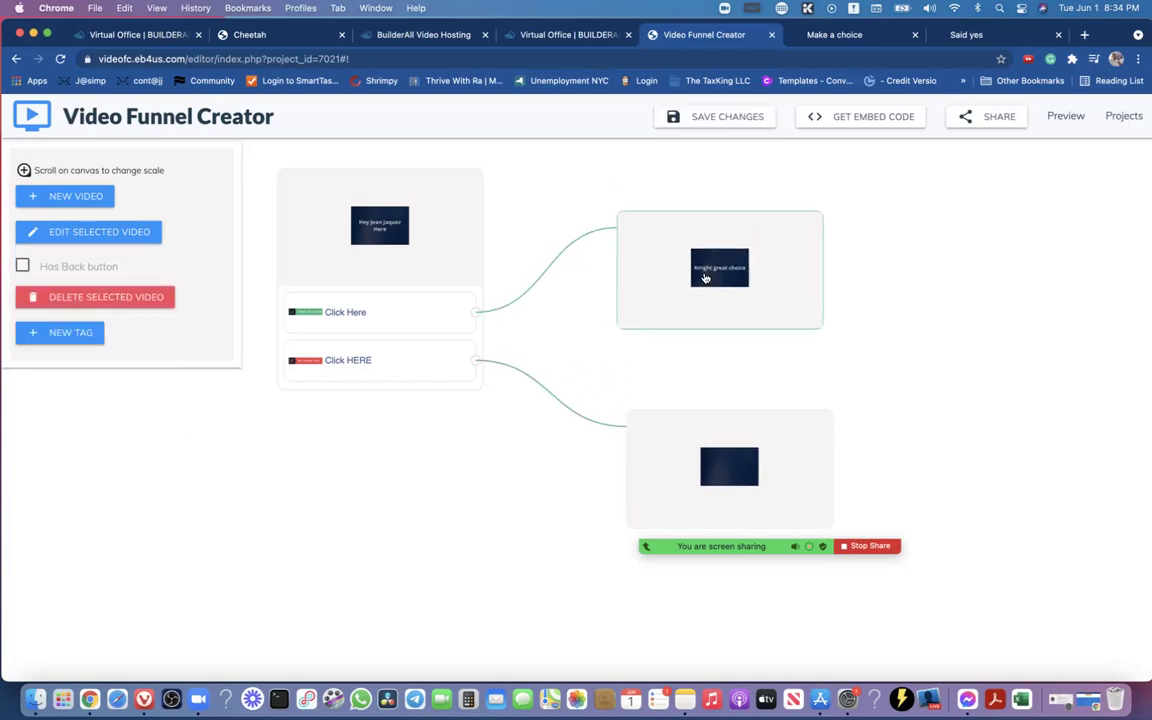